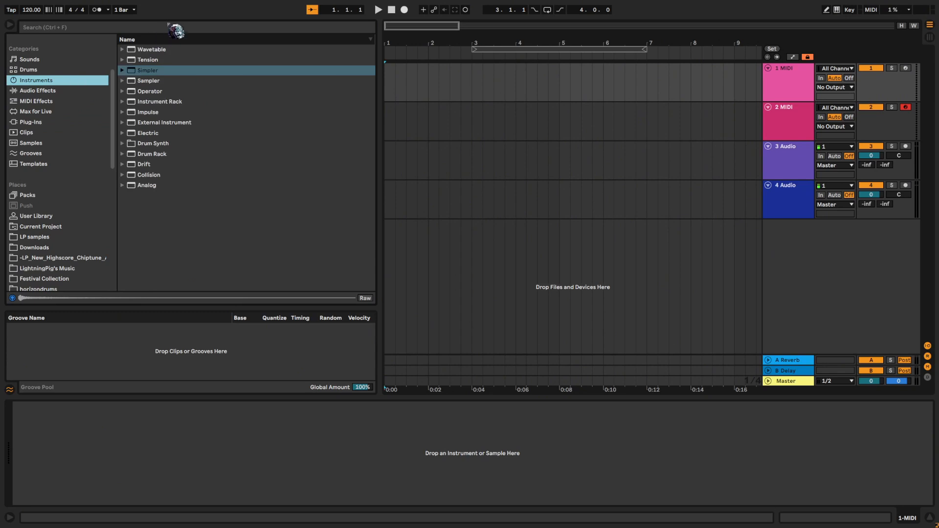
# - Load the Simpler instrument onto the 1 MIDI track
pyautogui.click(169, 25)
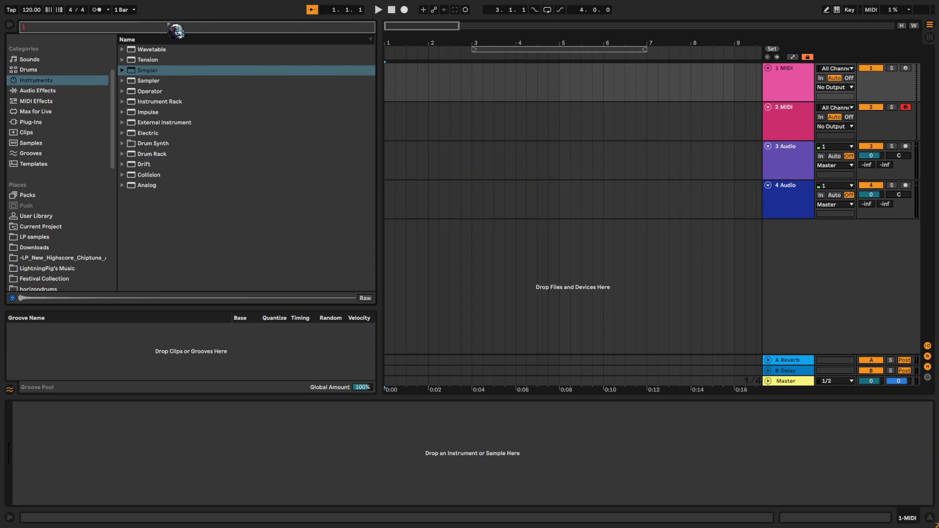
pyautogui.moveTo(160, 82); pyautogui.dragTo(553, 74)
# - Find and open the Cymatics-SLAYERBetaPack sample folder among the saved places
pyautogui.scroll(-10, 111, 208)
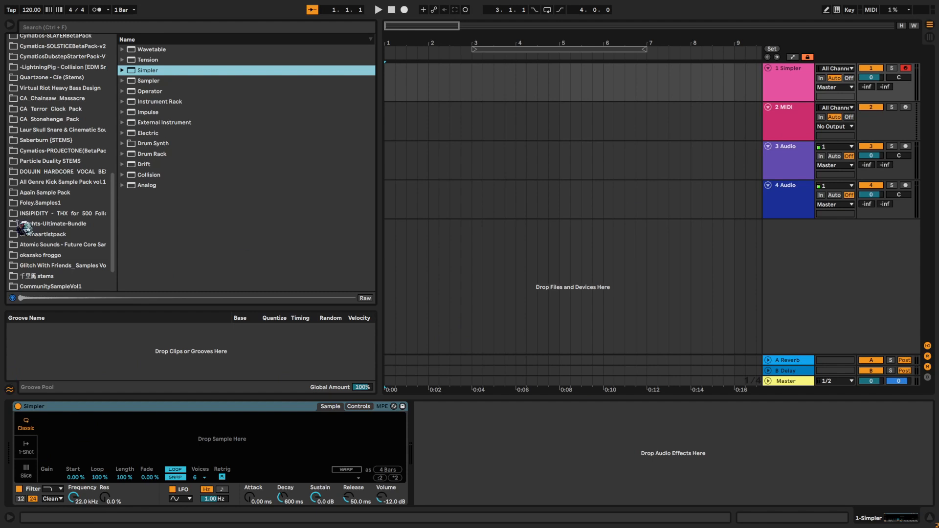
pyautogui.scroll(3, 89, 186)
pyautogui.scroll(6, 96, 163)
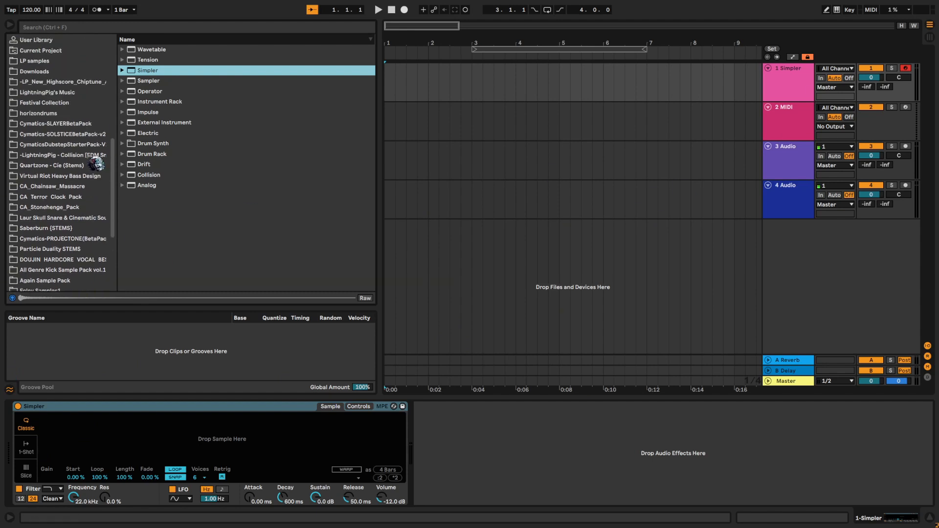
pyautogui.click(78, 139)
pyautogui.click(75, 170)
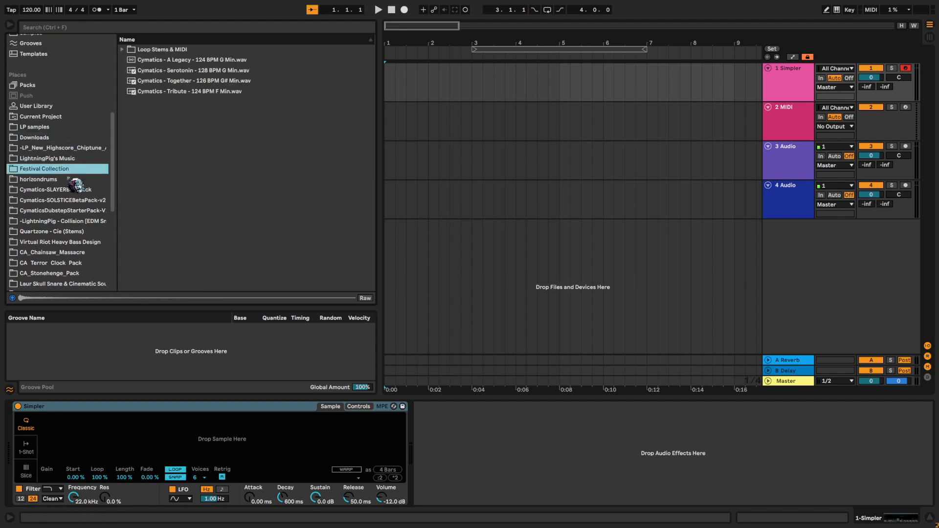
pyautogui.click(88, 191)
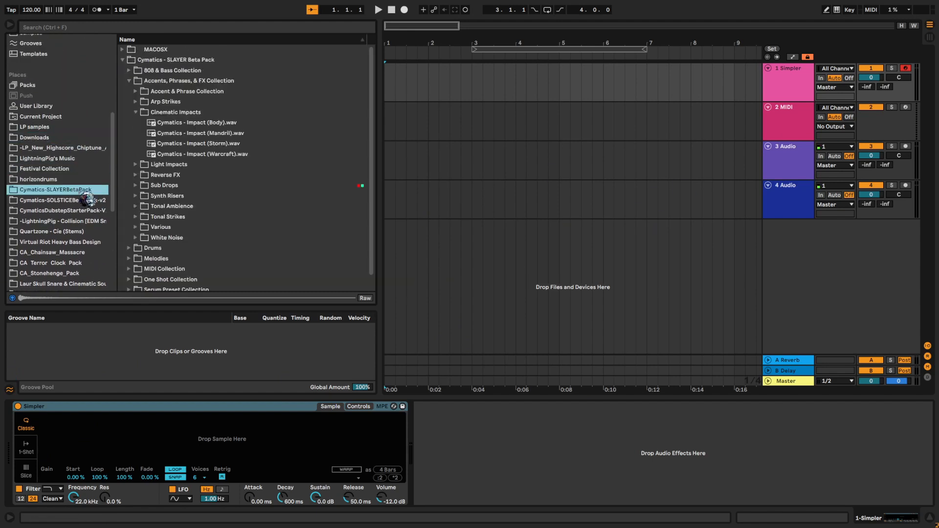
# - Audition the Cinematic Impacts samples and load Cymatics - Impact (Mandril).wav into Simpler
pyautogui.click(217, 133)
pyautogui.click(223, 123)
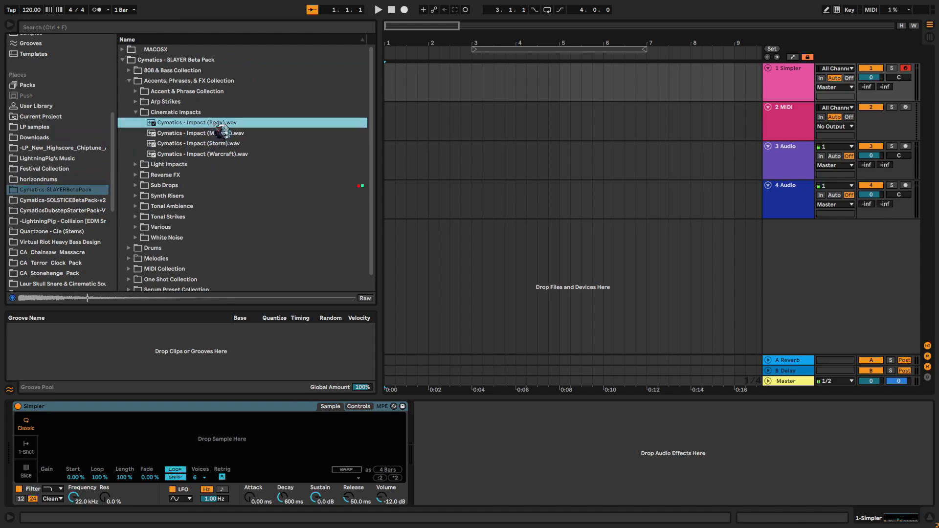
pyautogui.click(227, 144)
pyautogui.click(230, 154)
pyautogui.click(226, 134)
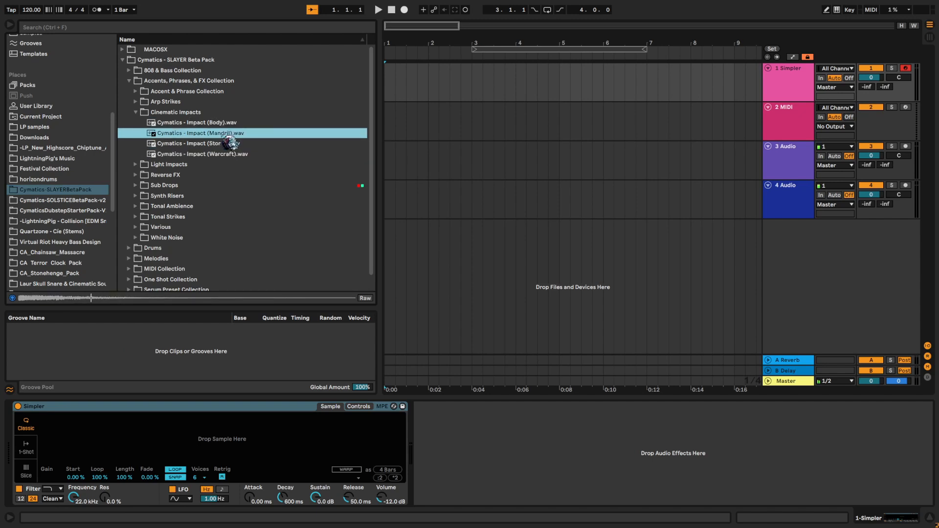
pyautogui.moveTo(224, 436); pyautogui.dragTo(224, 437)
# - Create a one-bar MIDI clip at bar 1 on the Simpler track with G3 sixteenth notes at 1.1.1, 1.1.3 and 1.1.4
pyautogui.moveTo(388, 67); pyautogui.dragTo(424, 76)
pyautogui.hotkey('ctrl', 'shift', 'm')
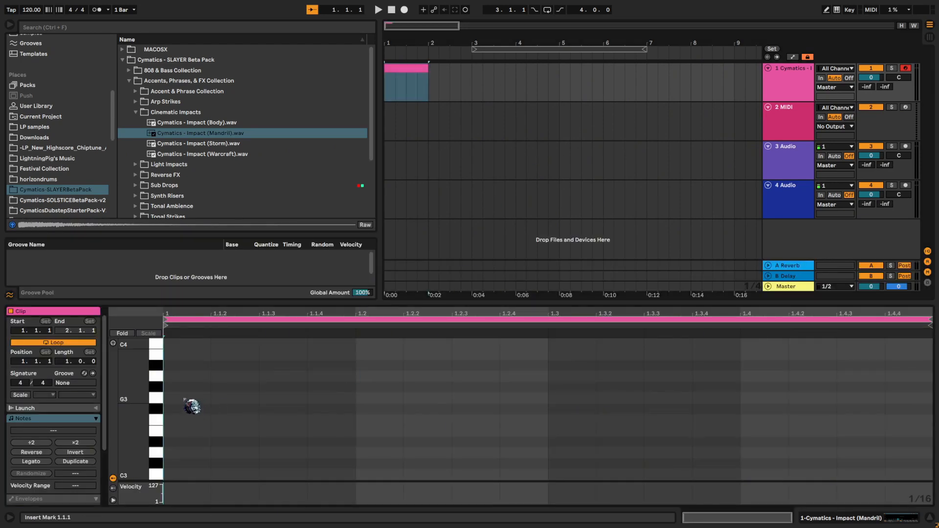
pyautogui.doubleClick(189, 398)
pyautogui.click(328, 410)
pyautogui.doubleClick(303, 398)
pyautogui.doubleClick(345, 399)
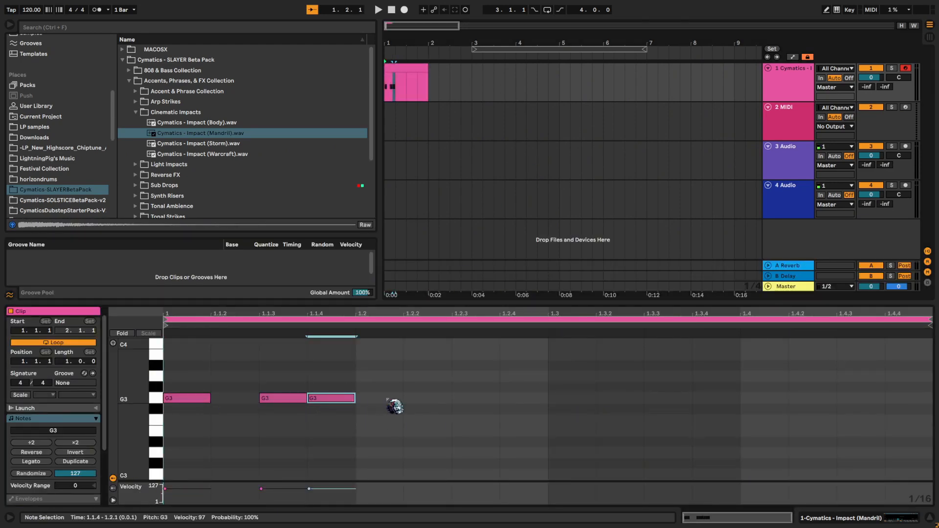
# - Add two G3 sixteenths at 1.2.2 and 1.2.3, duplicate the pair to 1.3.1 and 1.3.2, and play the clip
pyautogui.click(462, 401)
pyautogui.doubleClick(447, 398)
pyautogui.hotkey('ctrl', 'd')
pyautogui.moveTo(511, 423); pyautogui.dragTo(400, 369)
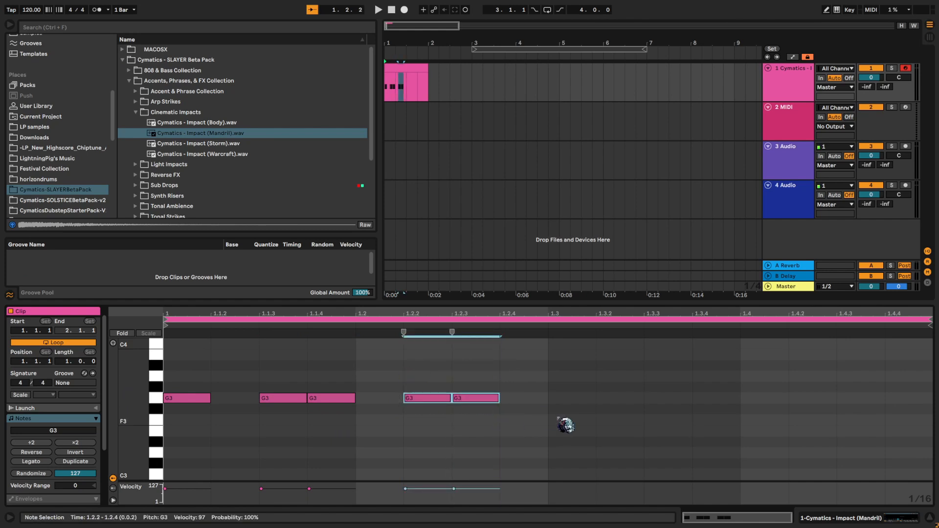
pyautogui.hotkey('ctrl', 'd')
pyautogui.press('space')
pyautogui.press('space')
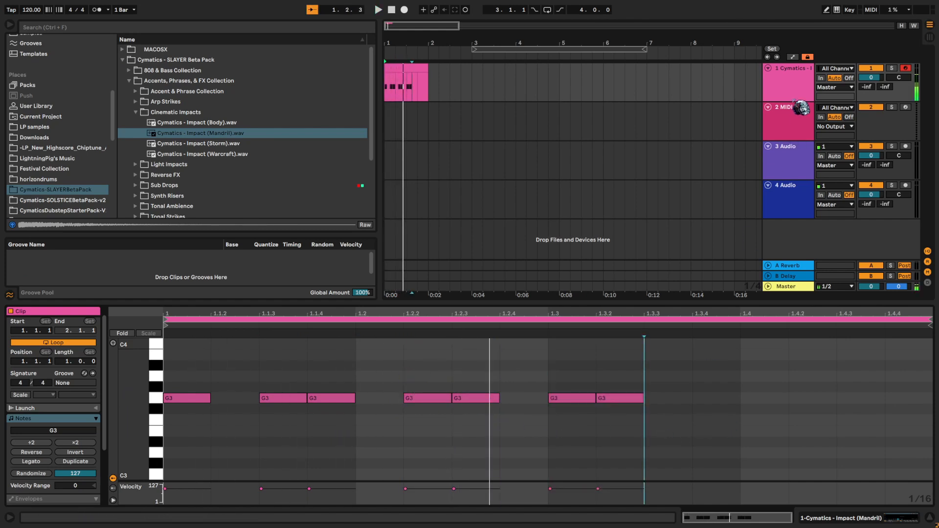
# - Lengthen Simpler's amplitude envelope release to 10.6 s and play the clip
pyautogui.hotkey('shift', 'Tab')
pyautogui.moveTo(370, 457); pyautogui.dragTo(384, 455)
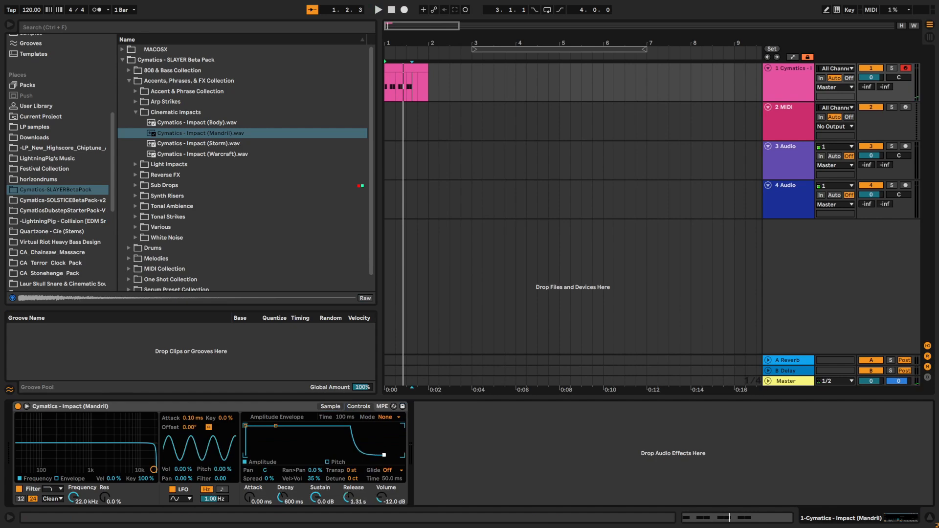
pyautogui.press('space')
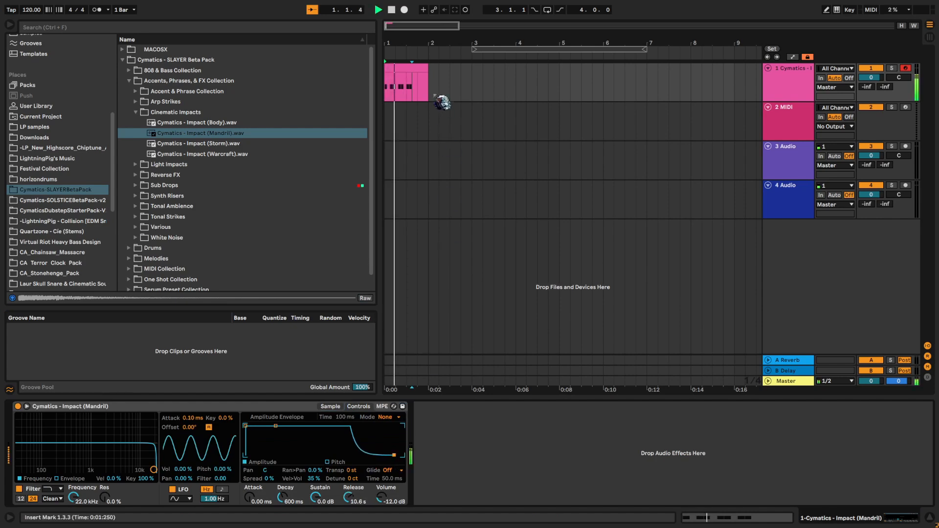
# - Add G3 sixteenth notes at 1.3.3, 1.4.1 and 1.4.3 in the clip and play back the rhythm
pyautogui.doubleClick(407, 83)
pyautogui.click(671, 399)
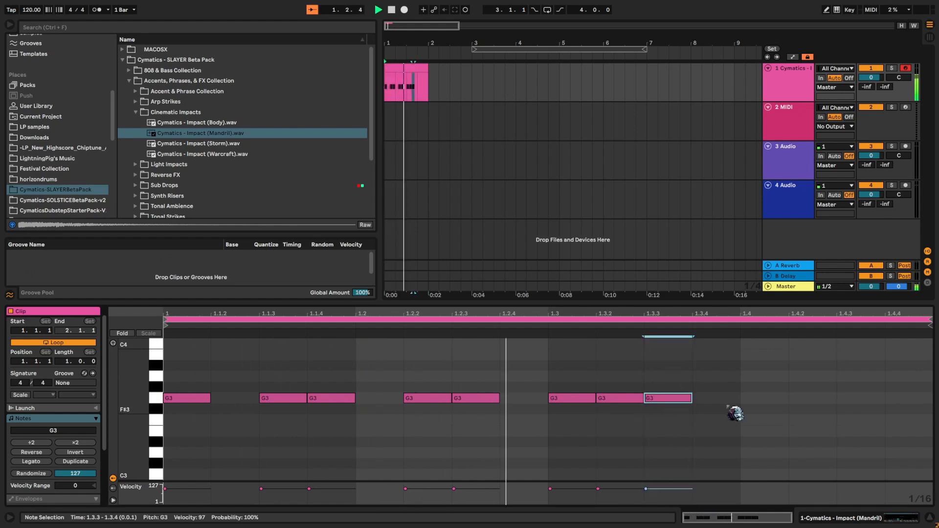
pyautogui.click(765, 398)
pyautogui.click(860, 409)
pyautogui.moveTo(859, 407); pyautogui.dragTo(864, 396)
pyautogui.doubleClick(864, 396)
pyautogui.doubleClick(863, 396)
pyautogui.click(801, 453)
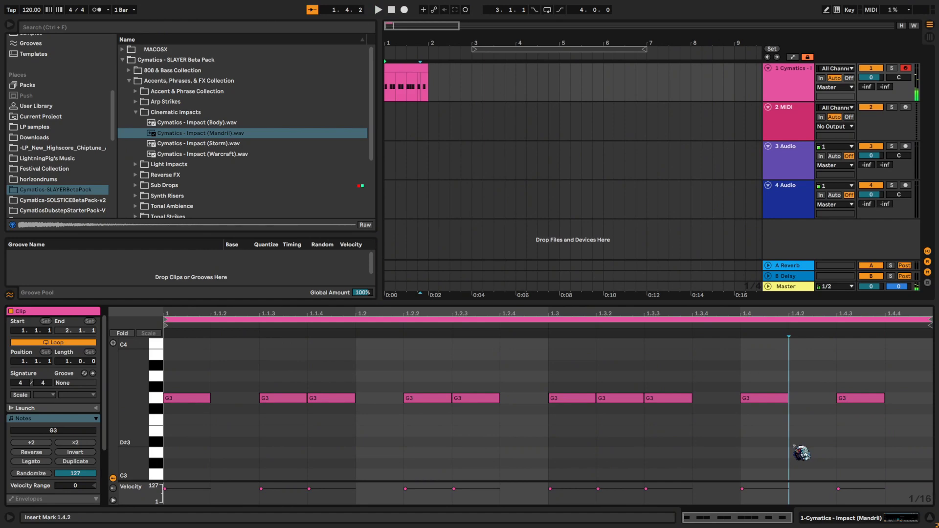
pyautogui.press('space')
pyautogui.click(749, 428)
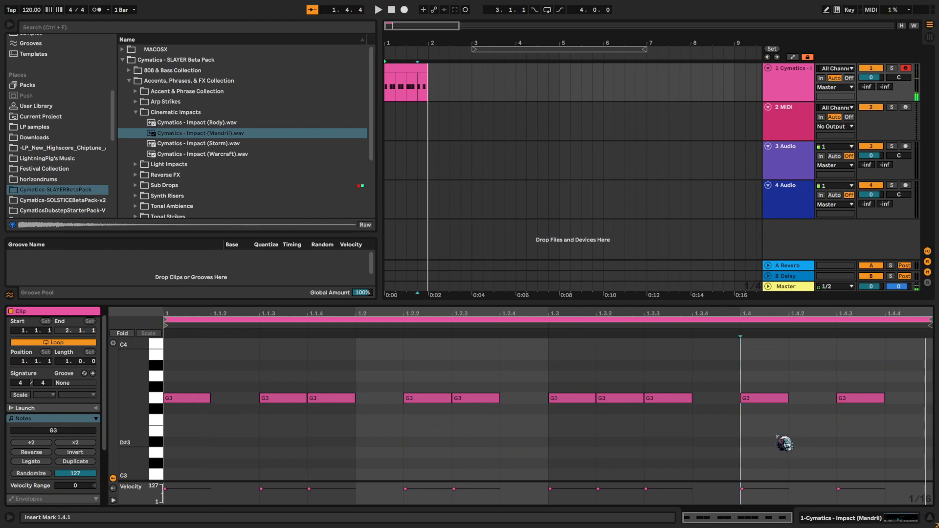
# - Transpose all the clip's notes from G3 down to D3, listening to the pitch during the change
pyautogui.click(681, 411)
pyautogui.hotkey('ctrl', 'a')
pyautogui.hotkey('shift', 'Down')
pyautogui.press('space')
pyautogui.press('space')
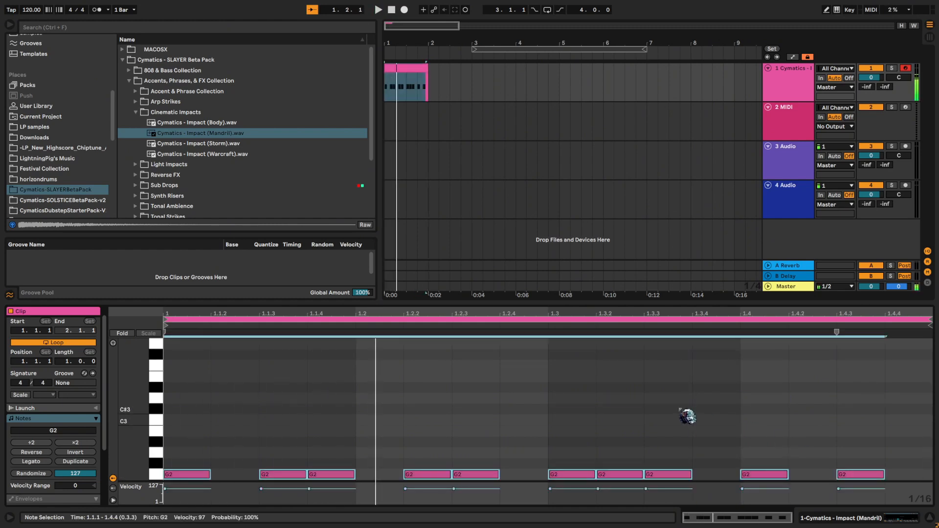
pyautogui.press('Up')
pyautogui.press('Up')
pyautogui.press('Up')
pyautogui.press('Up')
pyautogui.press('Up')
pyautogui.press('Up')
pyautogui.press('Up')
pyautogui.press('space')
pyautogui.click(699, 426)
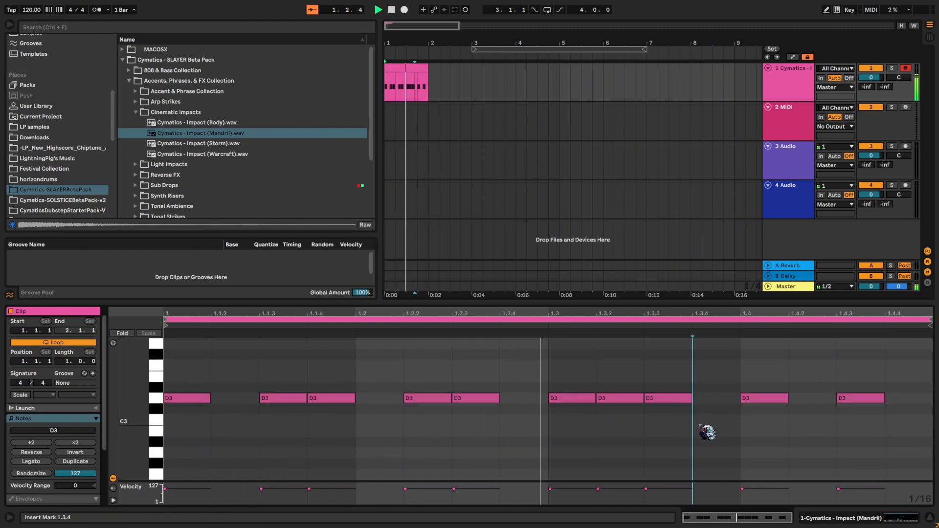
# - Add a G3 sixteenth note above the D3 note at 1.1.1 and play the clip to check it
pyautogui.press('space')
pyautogui.scroll(3, 703, 424)
pyautogui.doubleClick(201, 398)
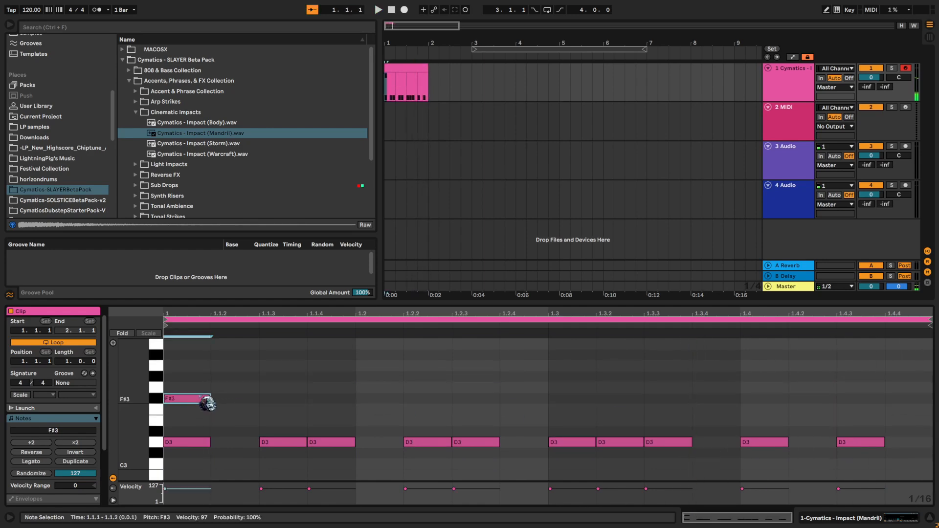
pyautogui.press('space')
pyautogui.press('Up')
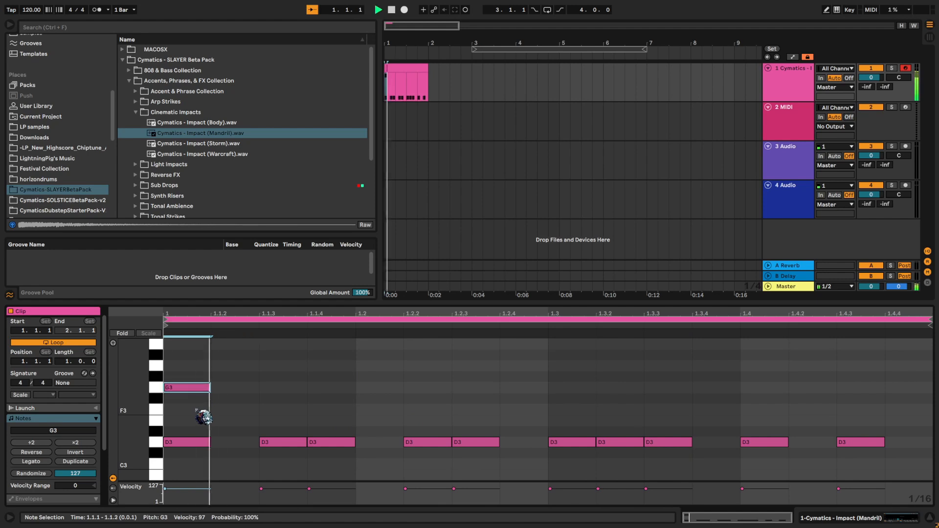
pyautogui.click(330, 405)
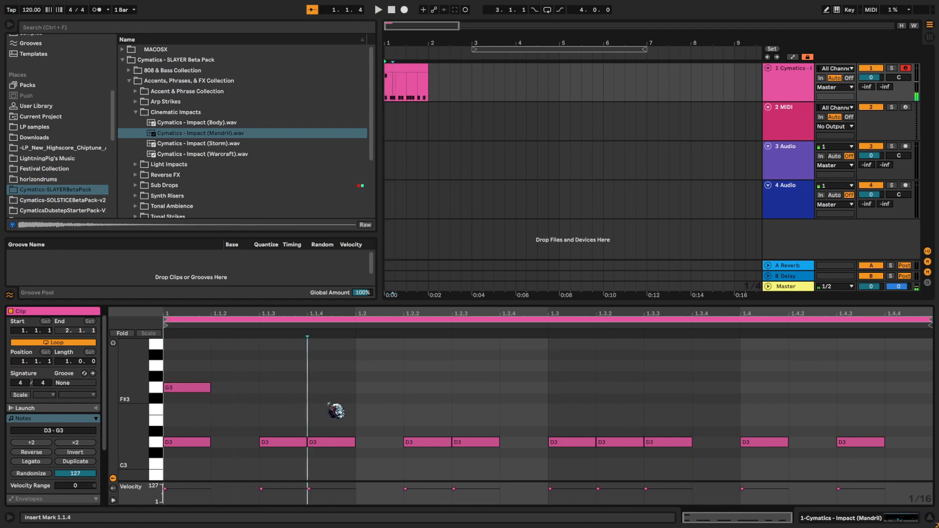
# - Raise the velocity of the G3 note at 1.1.1 to 127 and undo the stray note drawn at 1.1.2
pyautogui.click(185, 391)
pyautogui.click(235, 412)
pyautogui.moveTo(236, 413); pyautogui.dragTo(214, 368)
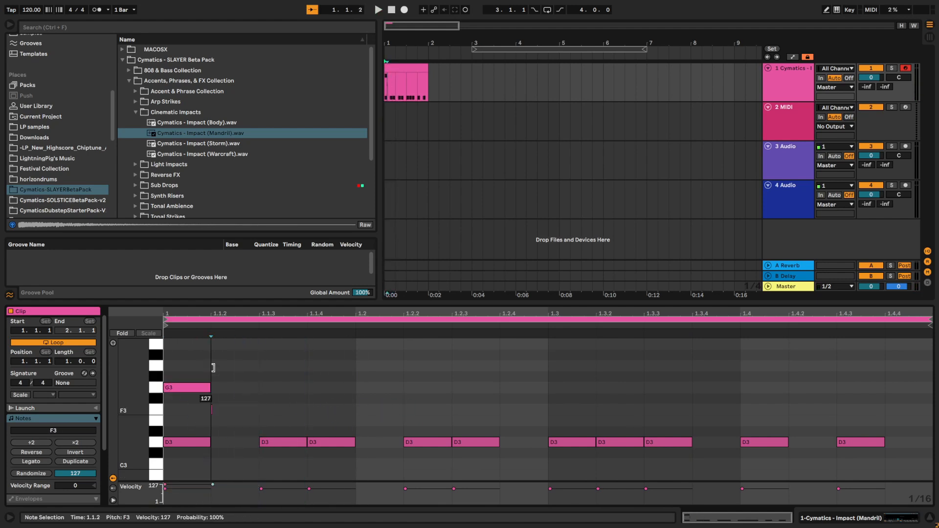
pyautogui.hotkey('ctrl', 'z')
# - Copy the G3 note at 1.1.1 to 1.1.4 and 1.2.3, and play the clip from the start
pyautogui.moveTo(236, 404); pyautogui.dragTo(165, 362)
pyautogui.hotkey('ctrl', 'c')
pyautogui.click(310, 389)
pyautogui.hotkey('ctrl', 'v')
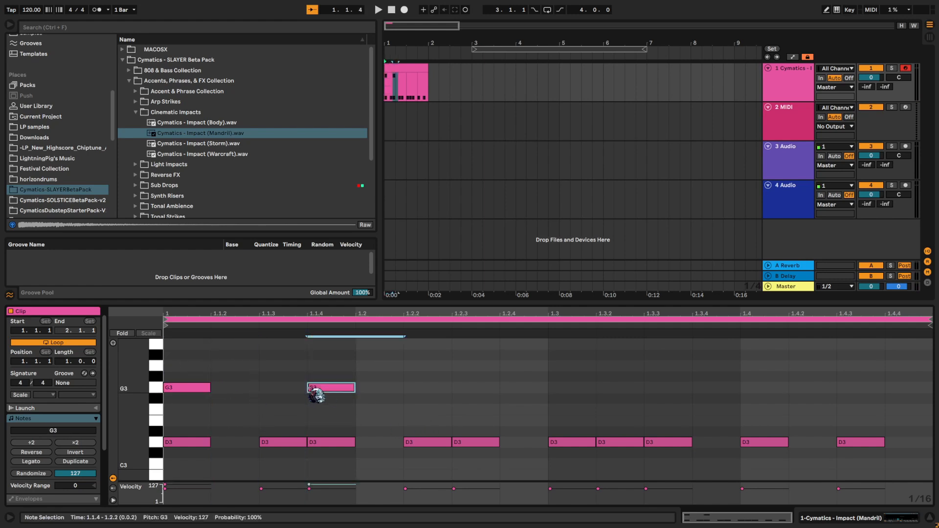
pyautogui.click(476, 391)
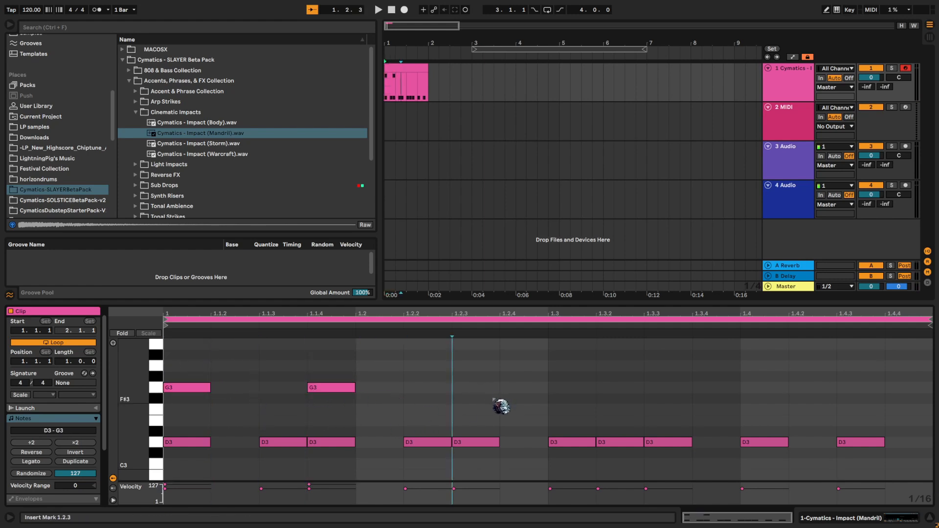
pyautogui.hotkey('ctrl', 'v')
pyautogui.click(559, 409)
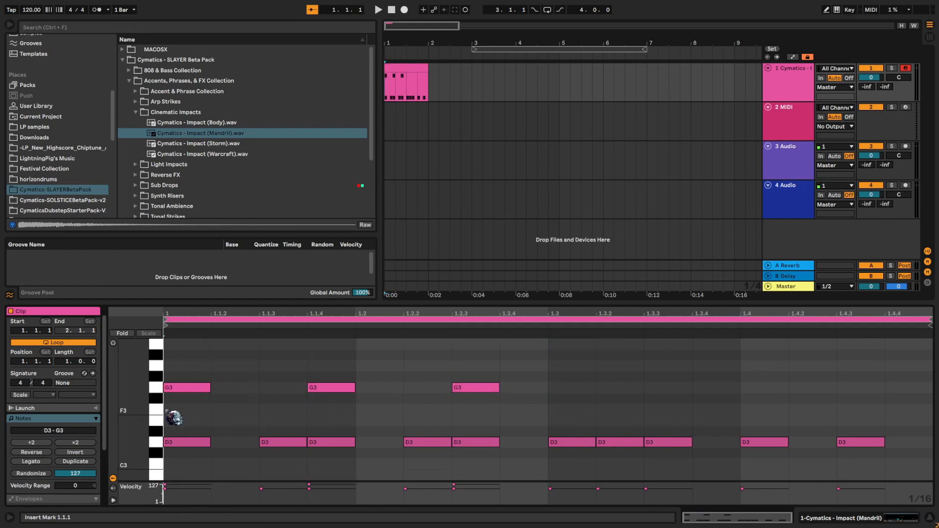
pyautogui.press('space')
# - Paste further copies of the G3 note at 1.3.1, 1.4.1 and 1.4.3 during playback
pyautogui.press('space')
pyautogui.click(569, 394)
pyautogui.hotkey('ctrl', 'v')
pyautogui.press('space')
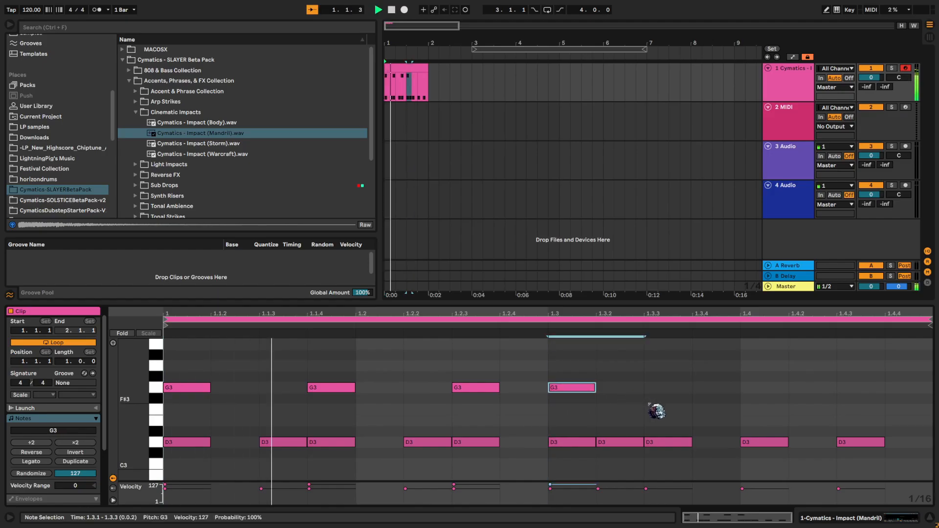
pyautogui.click(763, 422)
pyautogui.hotkey('ctrl', 'v')
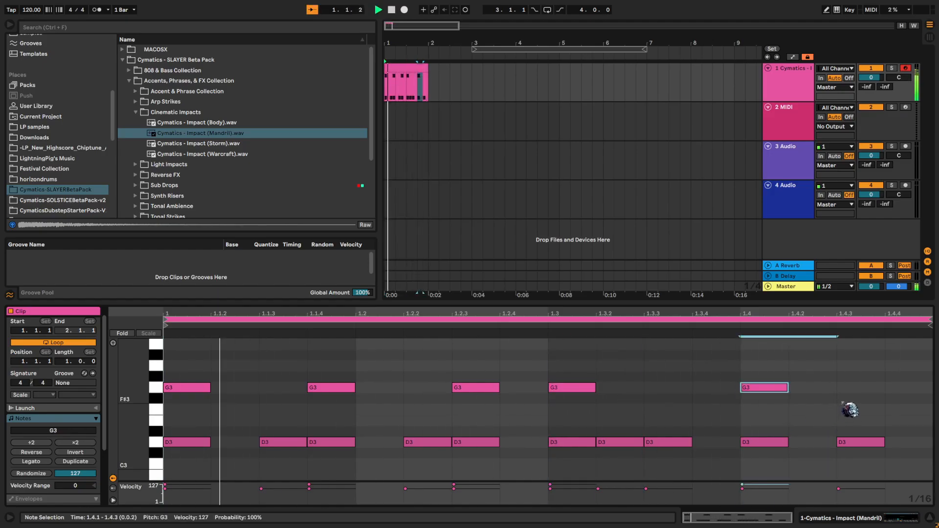
pyautogui.click(843, 403)
pyautogui.hotkey('ctrl', 'v')
# - Layer copies of all the G3 notes one octave lower at G2, stop playback and return to the Simpler device
pyautogui.moveTo(875, 403); pyautogui.dragTo(144, 256)
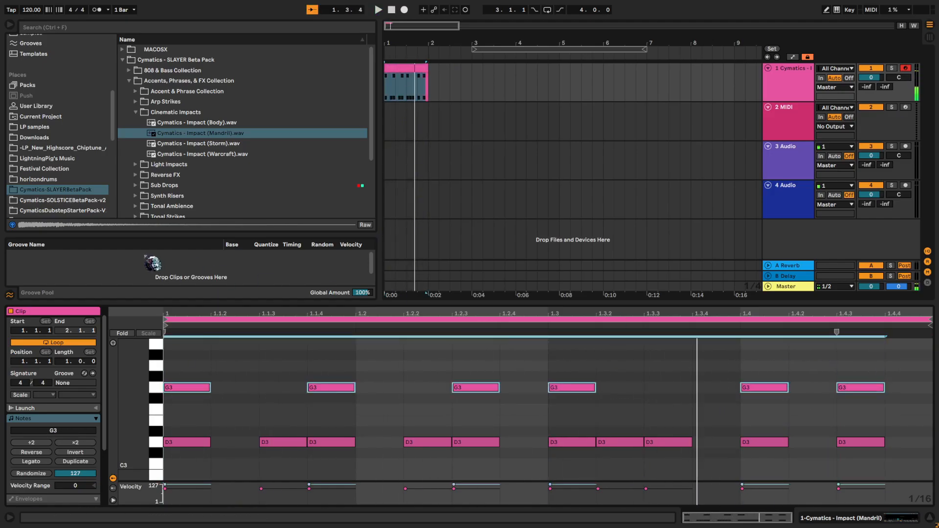
pyautogui.hotkey('shift', 'Down')
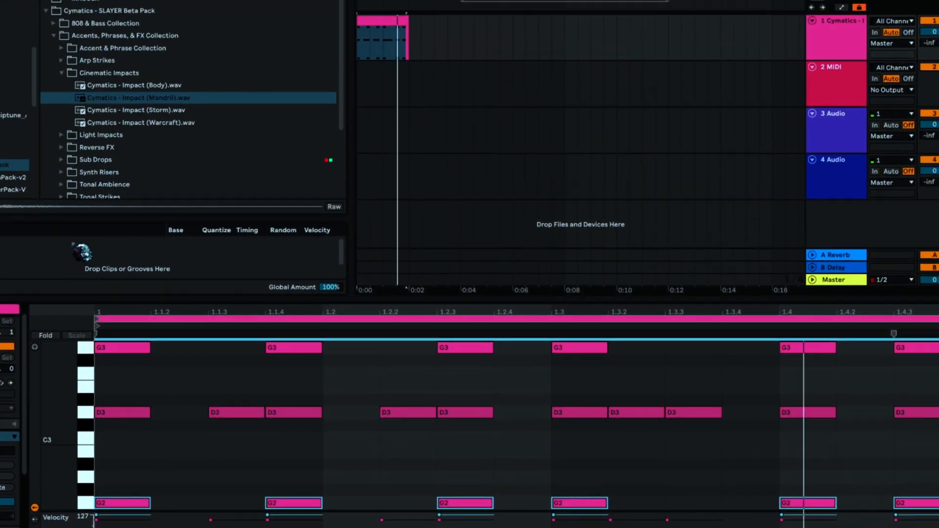
pyautogui.press('space')
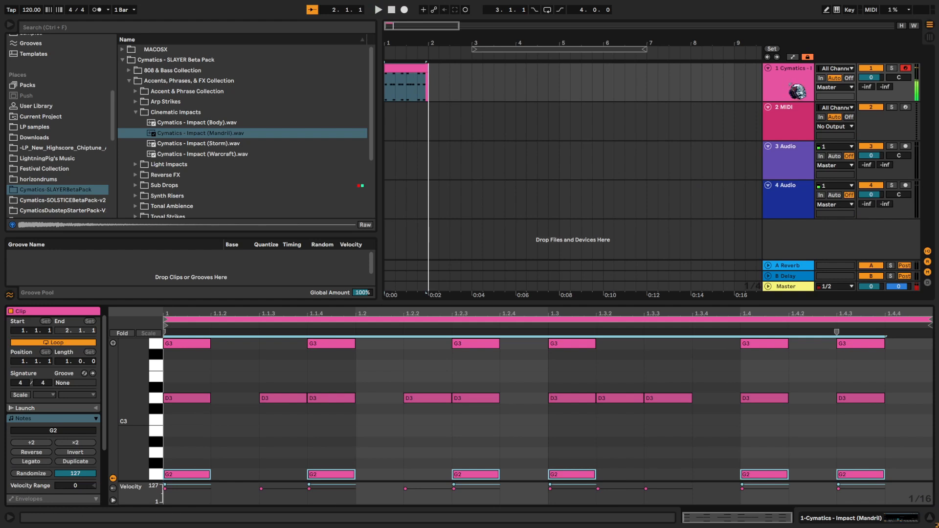
pyautogui.doubleClick(837, 39)
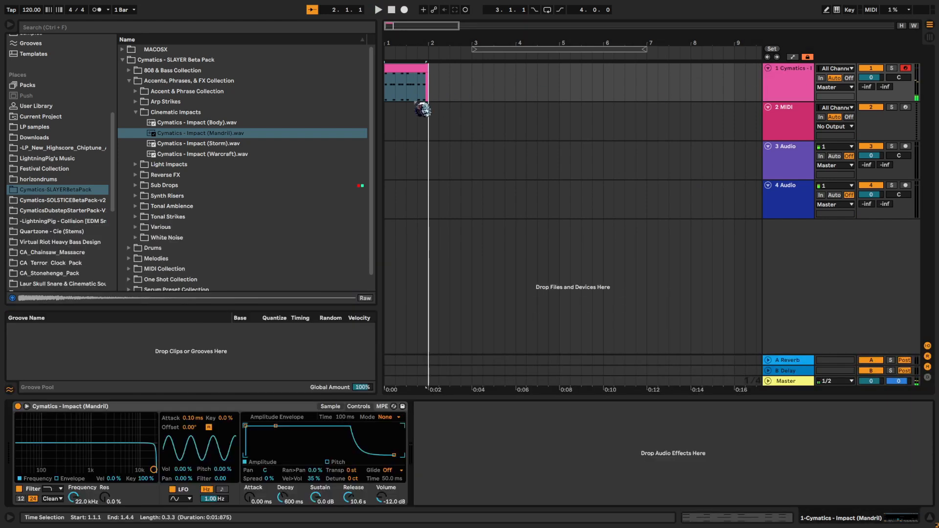
# - Look through the Cymatics-SOLSTICEBetaPack-v2, horizondrums and Cymatics-SLAYERBetaPack folders for more samples
pyautogui.click(53, 200)
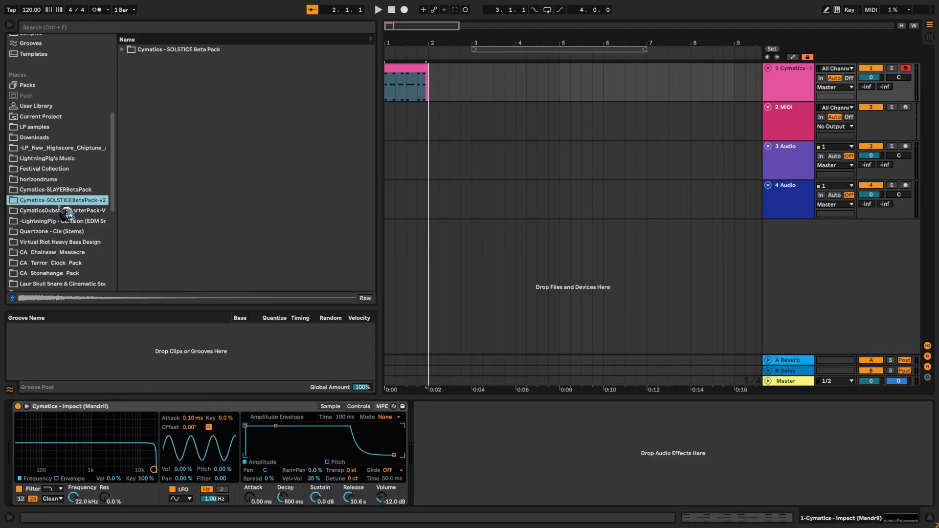
pyautogui.click(123, 50)
pyautogui.scroll(-3, 70, 173)
pyautogui.click(67, 116)
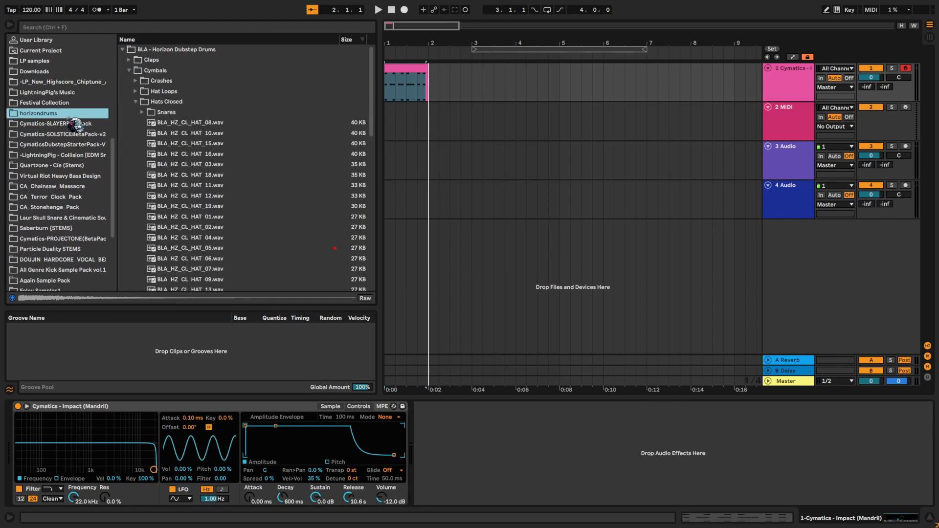
pyautogui.click(76, 125)
pyautogui.scroll(-5, 107, 192)
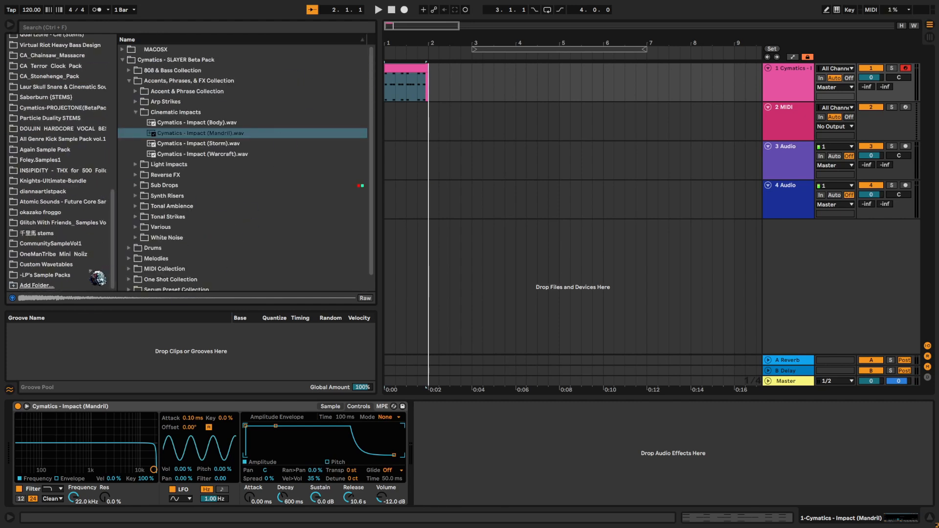
# - Open -LP's Sample Packs and go to -LP - Meteors [Cinematic Drums and Impacts] inside the -LP - Universe BETA pack
pyautogui.click(97, 275)
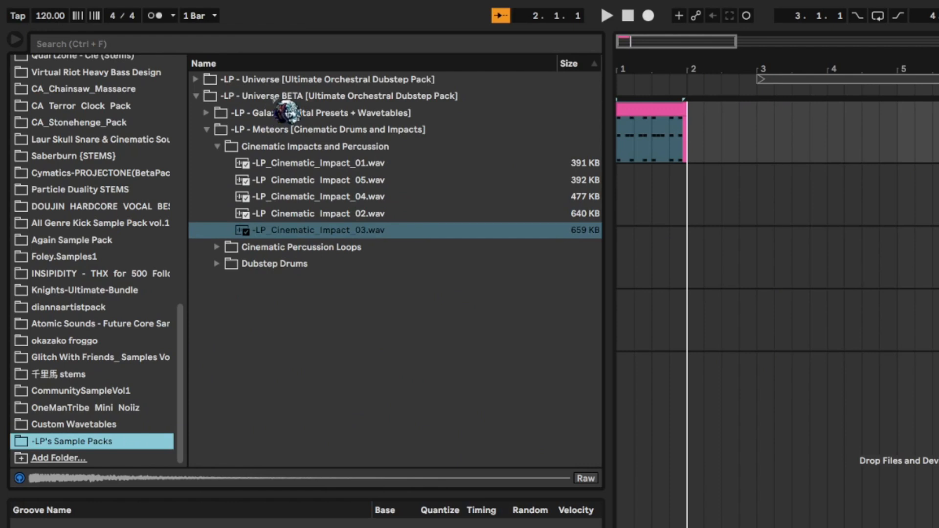
pyautogui.click(171, 61)
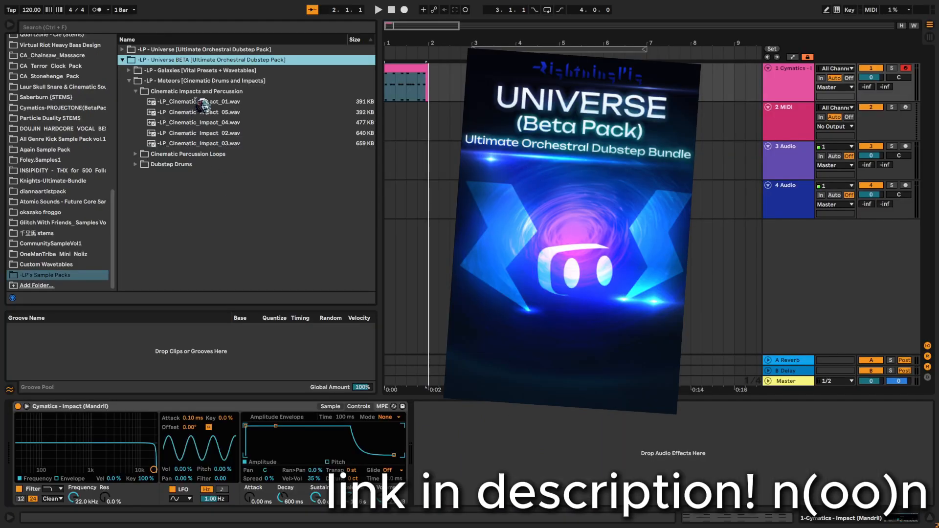
pyautogui.click(197, 100)
pyautogui.click(185, 83)
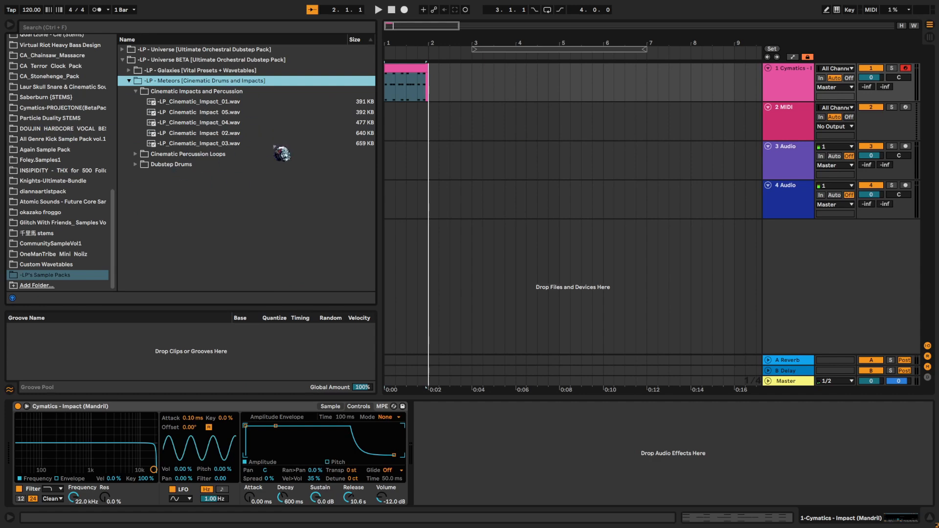
# - Preview the samples -LP_Cinematic_Impact_05, 01, 02, 03 and 04 in the Cinematic Impacts and Percussion folder
pyautogui.click(253, 113)
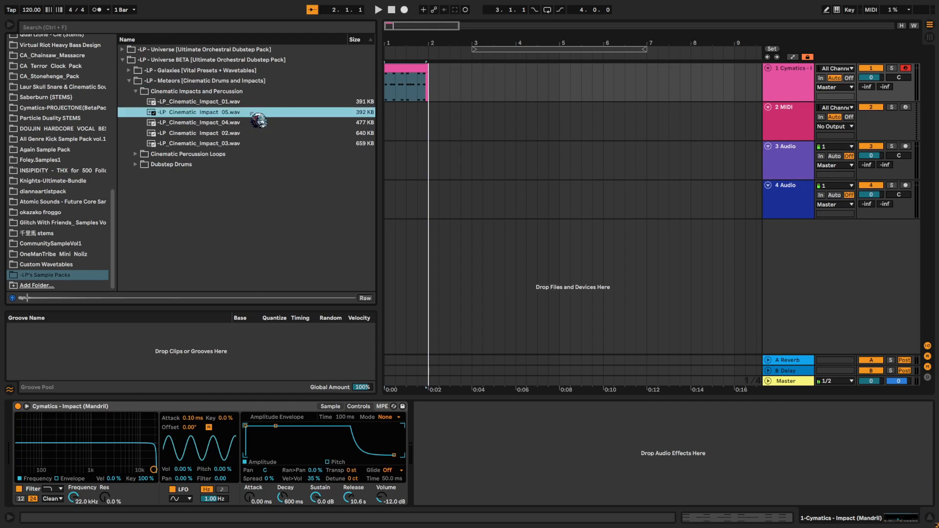
pyautogui.click(253, 104)
pyautogui.click(241, 133)
pyautogui.click(237, 143)
pyautogui.click(240, 122)
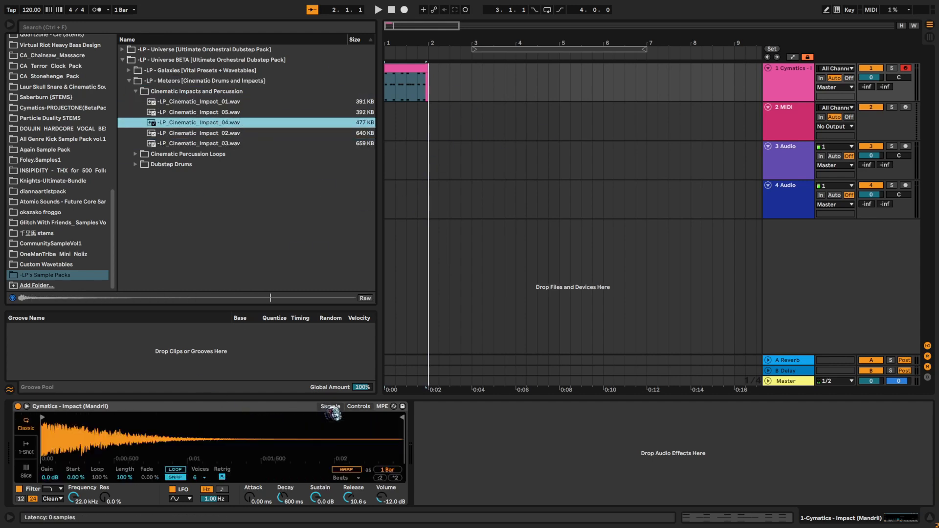
# - Swap the Simpler sample for -LP_Cinematic_Impact_01.wav, set the volume to -9 dB and play the pattern with it
pyautogui.click(439, 198)
pyautogui.click(407, 97)
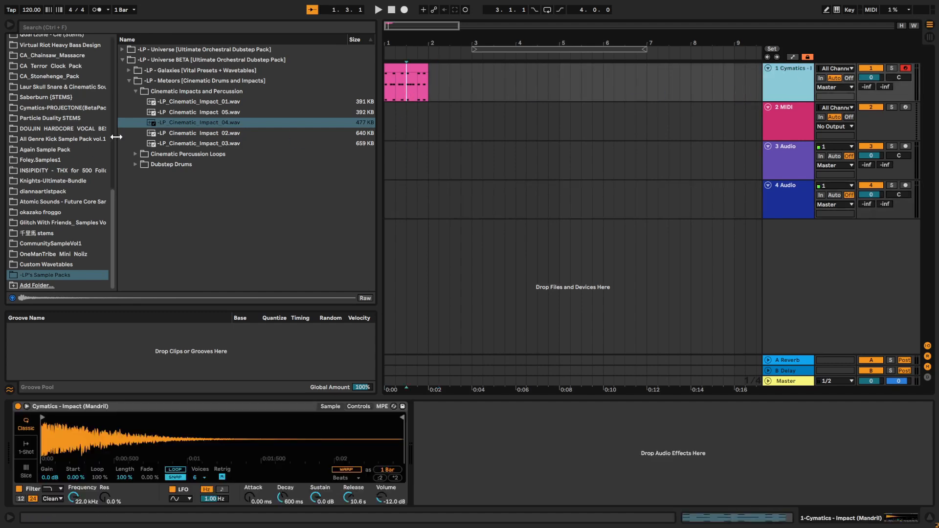
pyautogui.click(229, 112)
pyautogui.moveTo(229, 102); pyautogui.dragTo(264, 469)
pyautogui.moveTo(387, 502); pyautogui.dragTo(387, 494)
pyautogui.press('space')
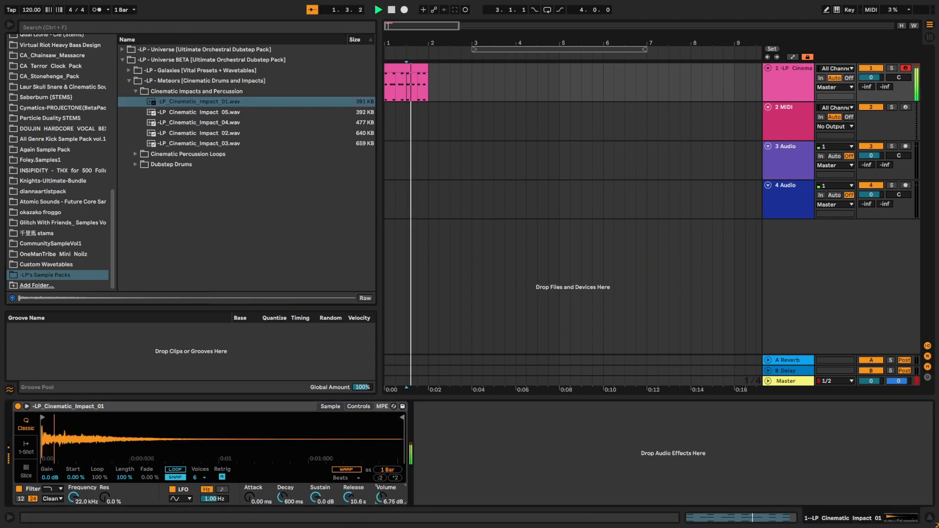
pyautogui.press('space')
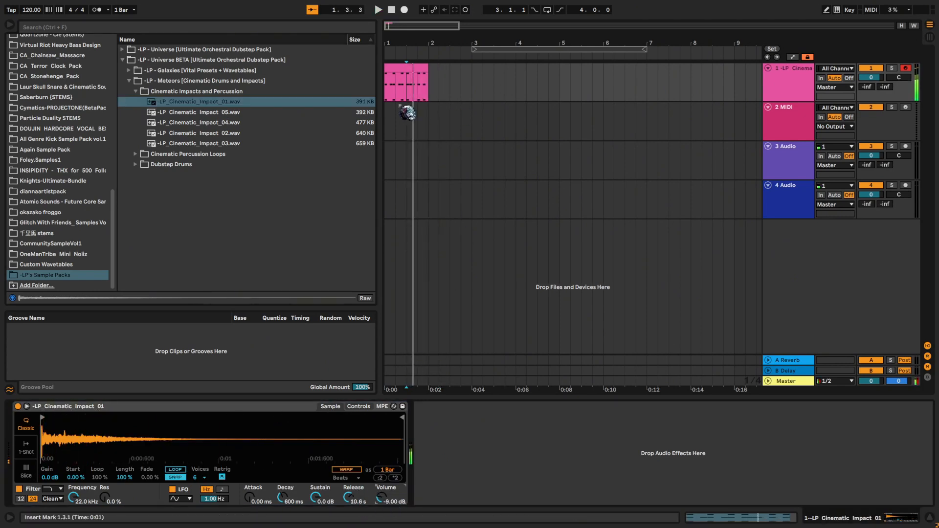
# - Open the clip on the first track, transpose all its notes down to span C2 to C3, and play it back
pyautogui.click(405, 67)
pyautogui.press('space')
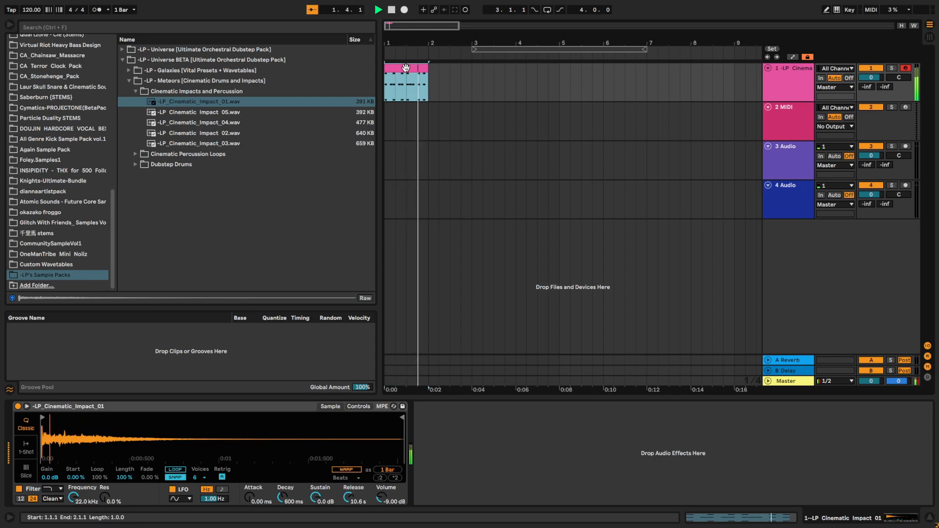
pyautogui.doubleClick(406, 67)
pyautogui.press('space')
pyautogui.press('Down')
pyautogui.press('Down')
pyautogui.press('Down')
pyautogui.press('Down')
pyautogui.press('Down')
pyautogui.press('Down')
pyautogui.press('Down')
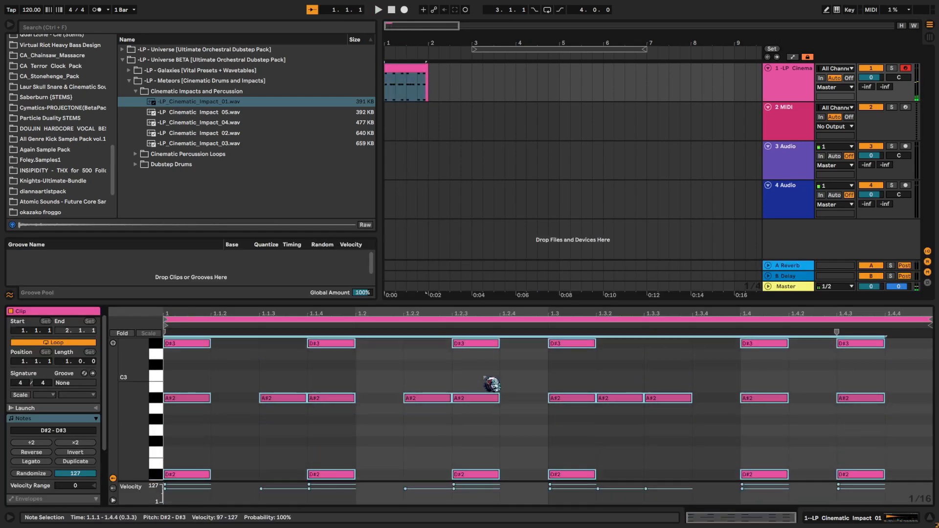
pyautogui.press('space')
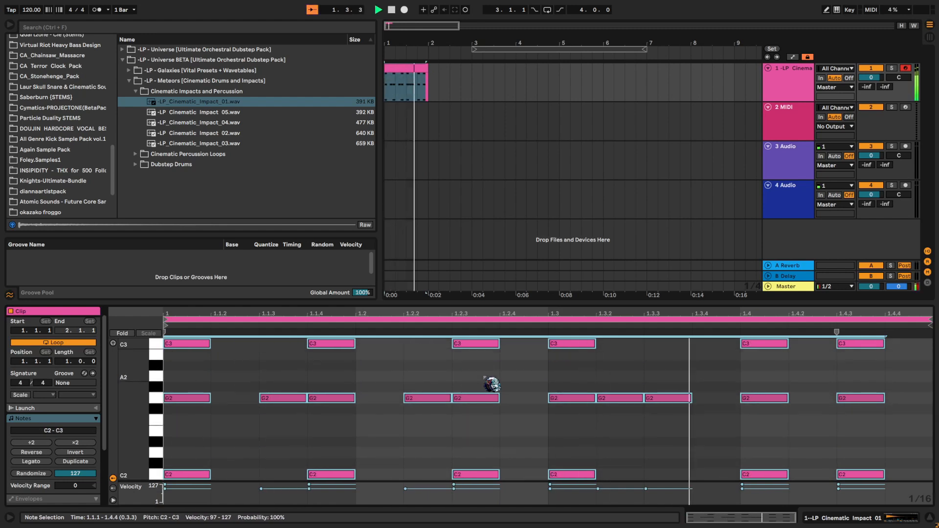
pyautogui.press('space')
# - Extend the clip on the first track to 3.1.1 and loop the resulting two bars
pyautogui.doubleClick(783, 78)
pyautogui.moveTo(428, 79); pyautogui.dragTo(481, 77)
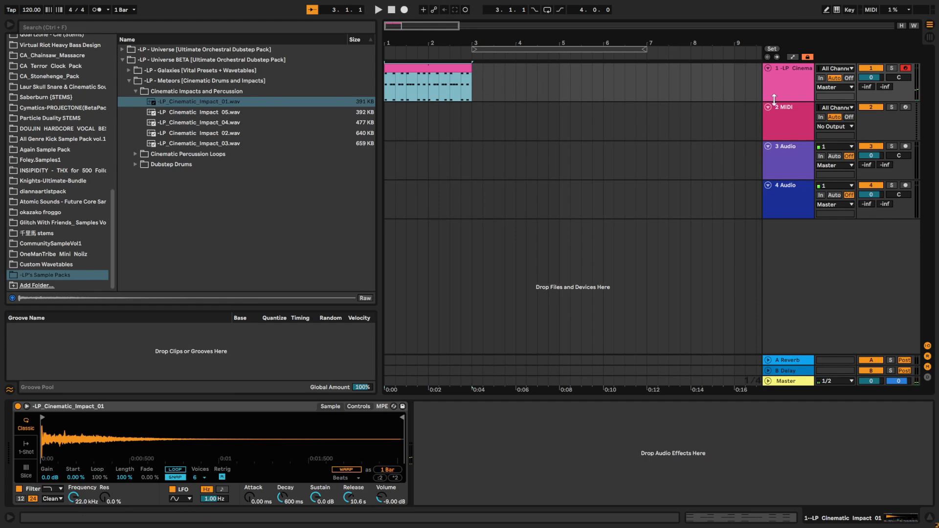
pyautogui.hotkey('ctrl', 'l')
# - Load -LP_Cinematic_Impact_02.wav into the first track's Simpler, listen to the pattern and reopen the clip's notes
pyautogui.click(250, 134)
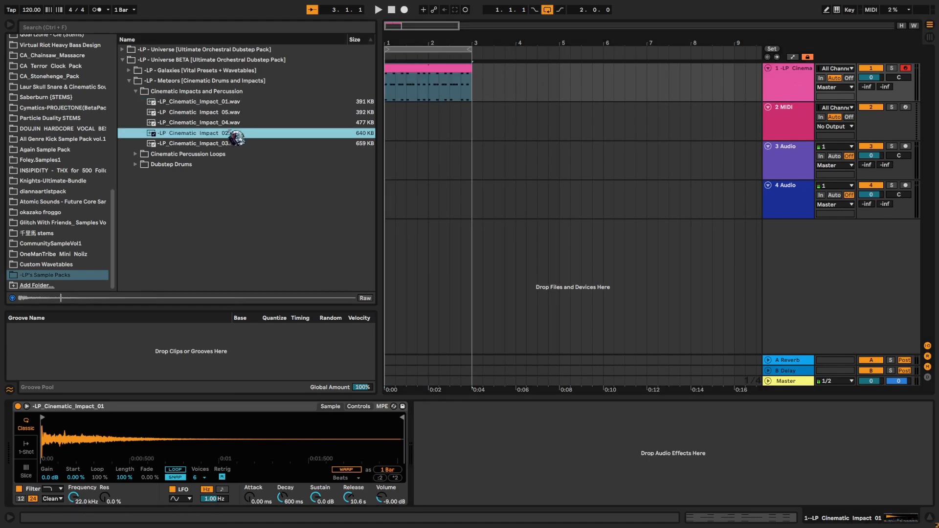
pyautogui.moveTo(237, 139); pyautogui.dragTo(256, 405)
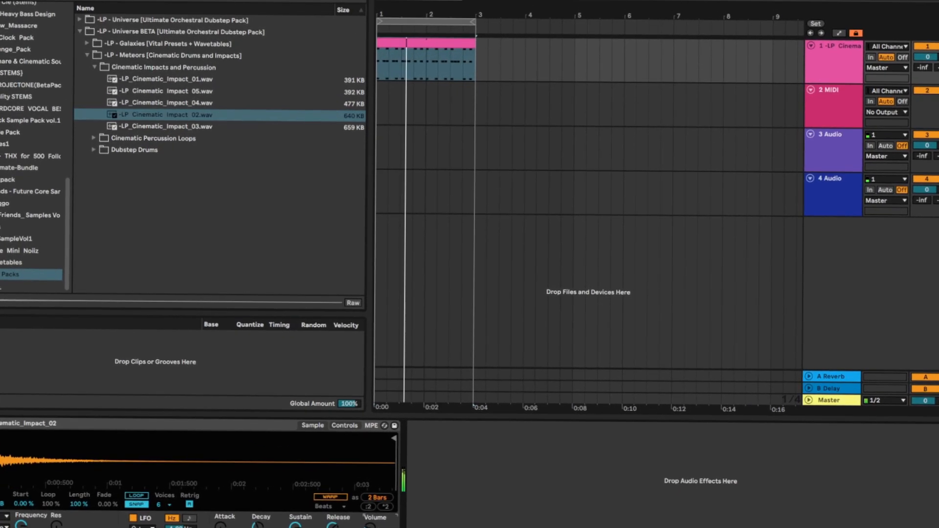
pyautogui.doubleClick(455, 59)
pyautogui.click(478, 345)
pyautogui.press('space')
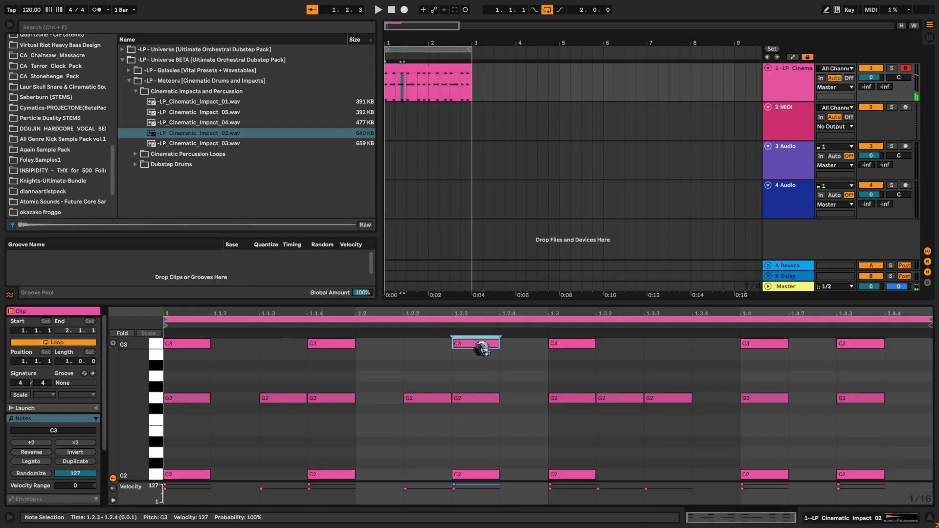
# - Transpose all notes in the clip up to span F2 to F3 and play it back
pyautogui.hotkey('ctrl', 'a')
pyautogui.press('Up')
pyautogui.press('Up')
pyautogui.press('Up')
pyautogui.press('Up')
pyautogui.press('Up')
pyautogui.press('space')
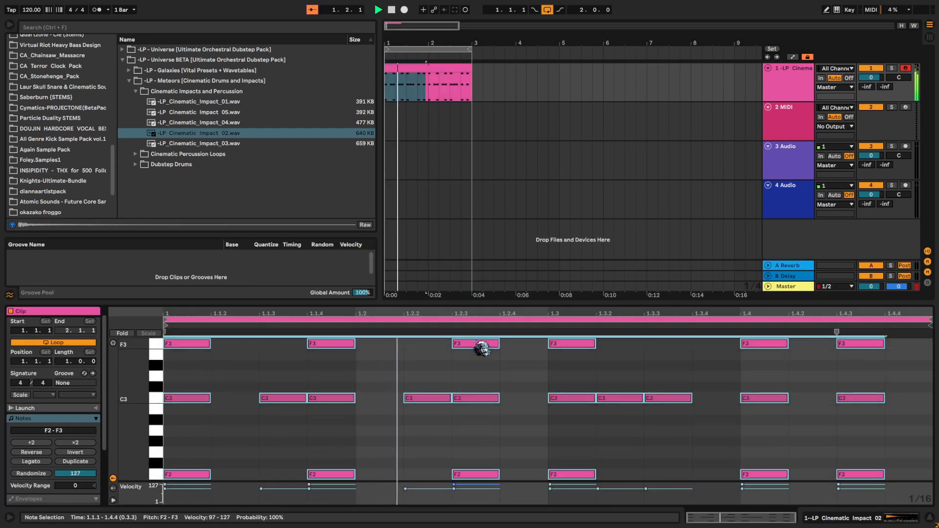
pyautogui.press('space')
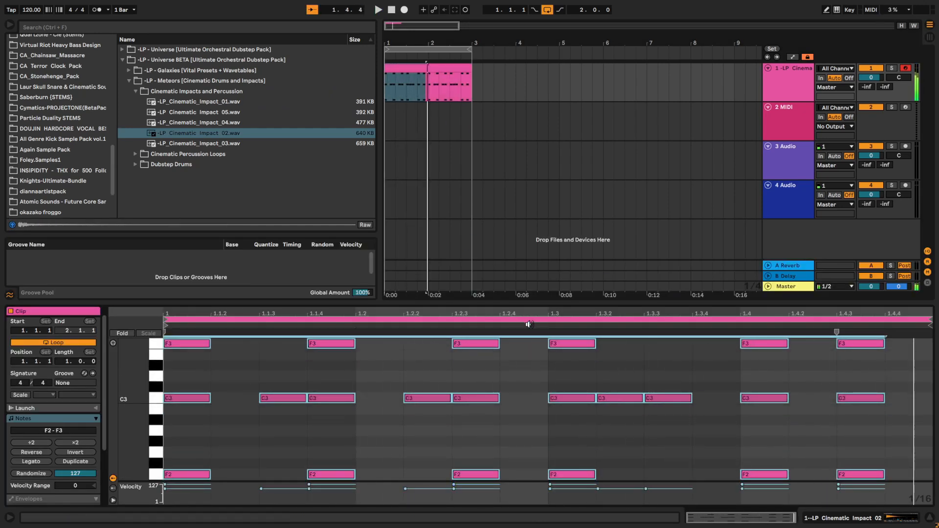
# - Add a D#3 note at 1.1.2 and, during playback, a G#2 note at 1.2.1 with reduced velocity
pyautogui.click(553, 425)
pyautogui.click(259, 431)
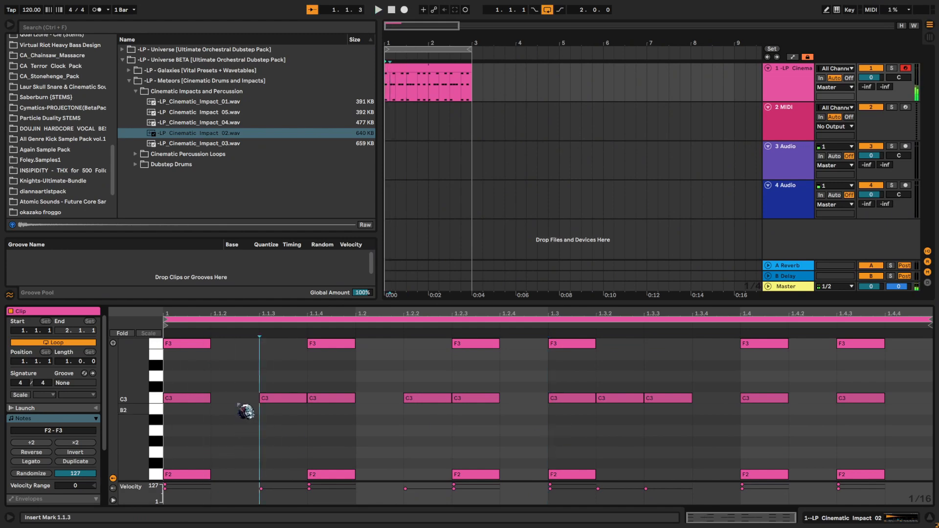
pyautogui.doubleClick(235, 365)
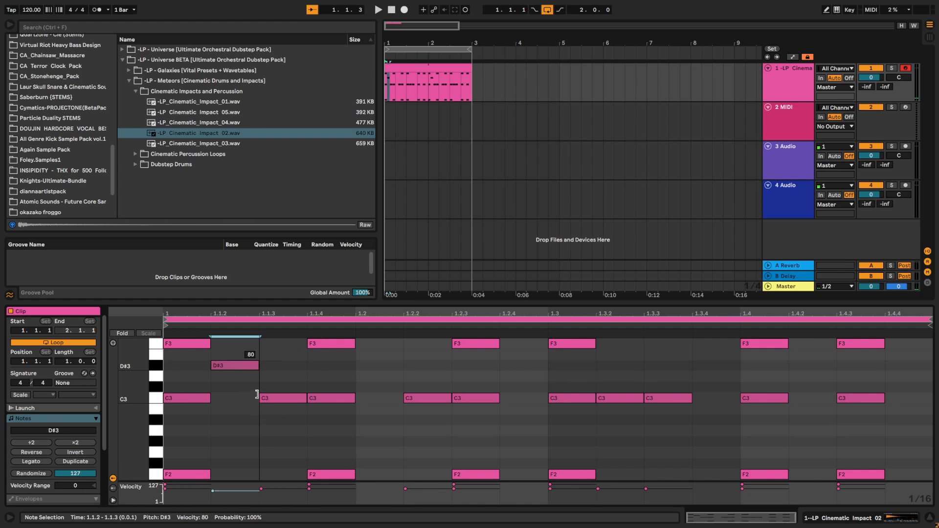
pyautogui.press('space')
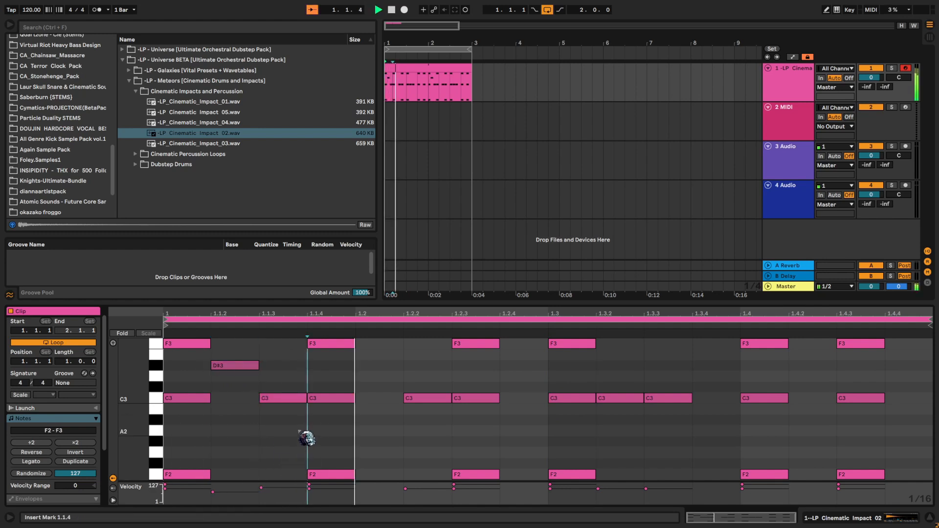
pyautogui.doubleClick(394, 442)
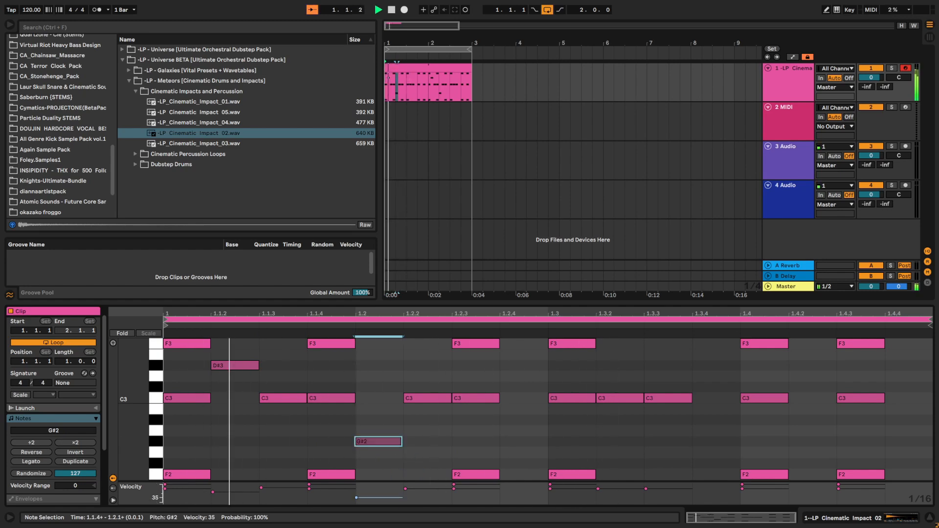
pyautogui.moveTo(388, 498); pyautogui.dragTo(389, 493)
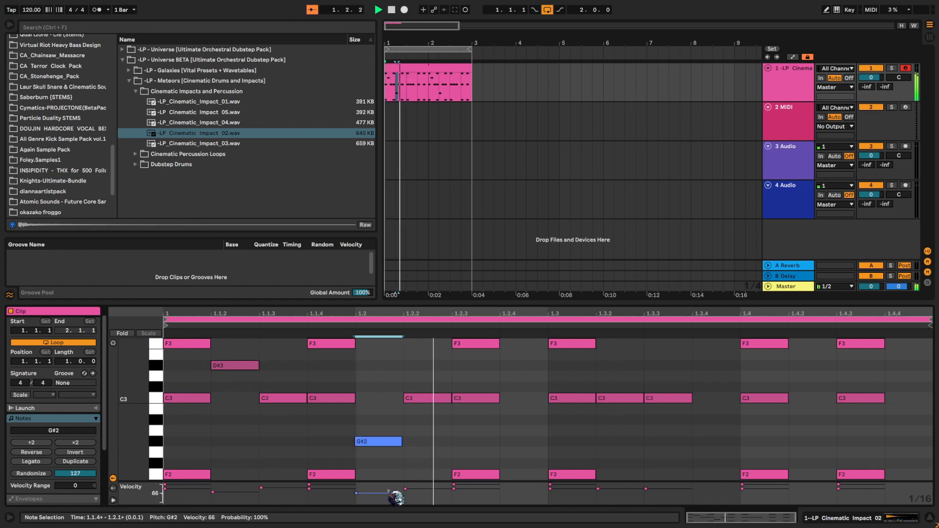
# - Add an A2 note at 1.2.4 and a G#2 note at 1.3.4 with velocity about 54, and listen before stopping playback
pyautogui.doubleClick(526, 433)
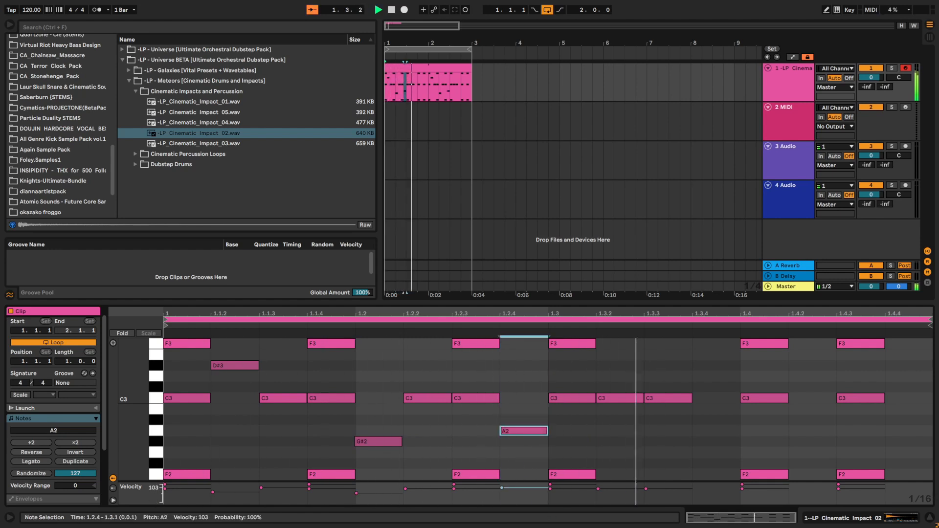
pyautogui.doubleClick(731, 442)
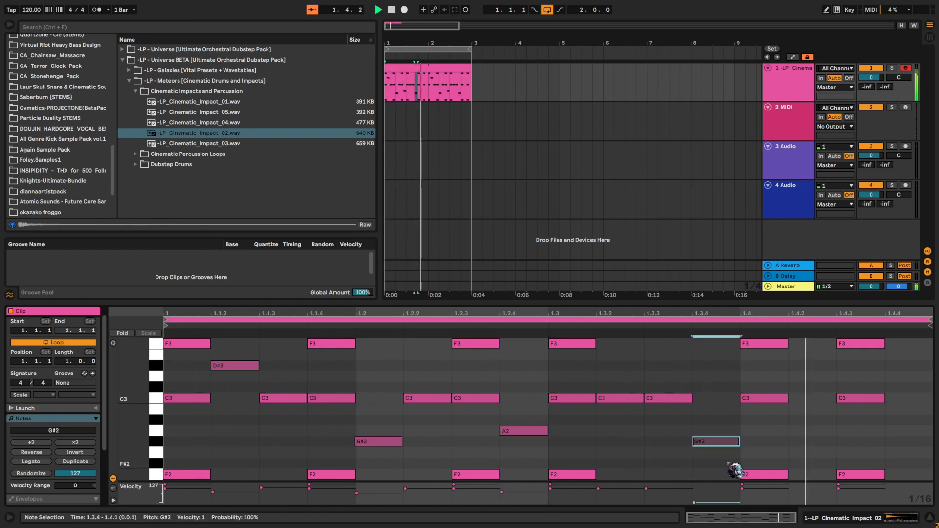
pyautogui.moveTo(732, 500); pyautogui.dragTo(732, 496)
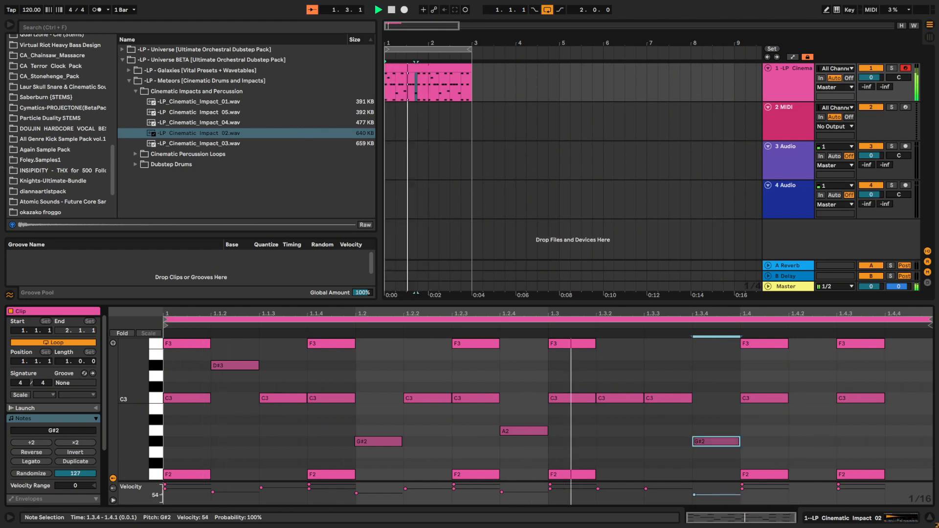
pyautogui.click(695, 468)
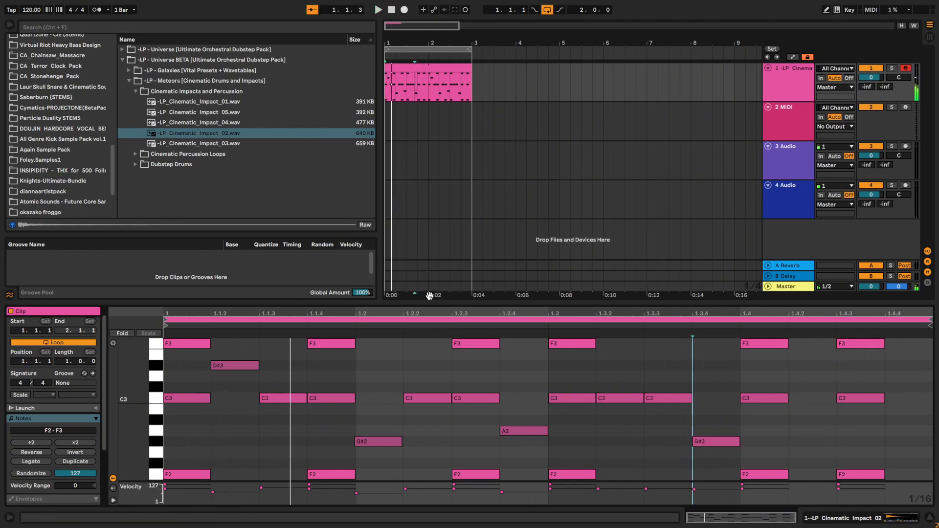
pyautogui.press('space')
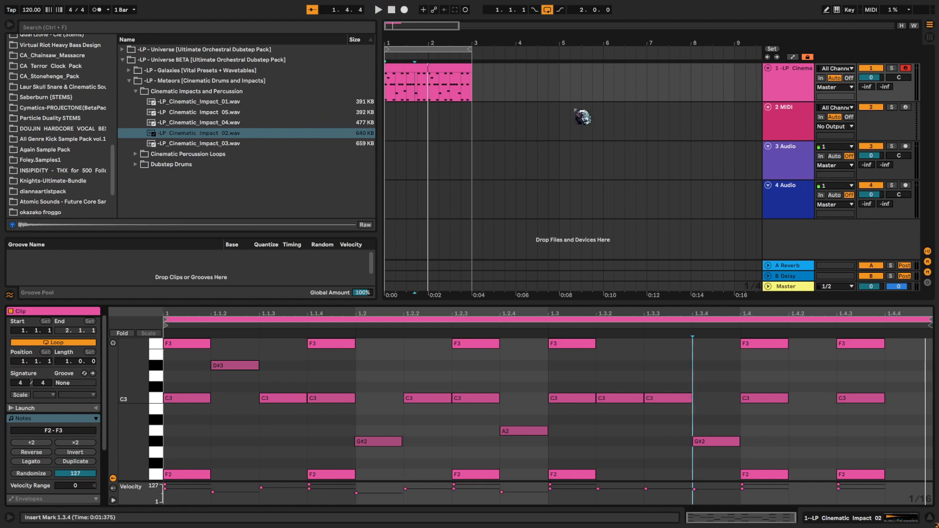
# - Duplicate the first track and delete all notes from the copied clip
pyautogui.click(447, 65)
pyautogui.press('space')
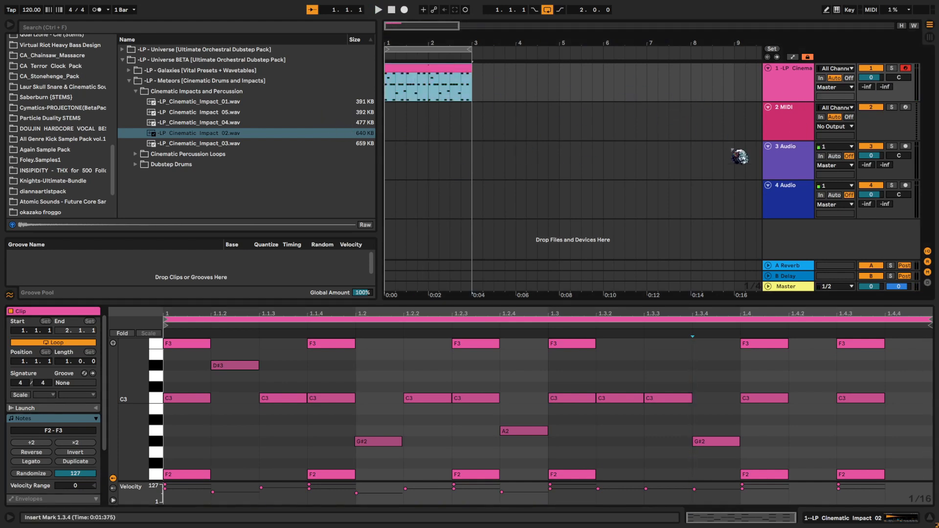
pyautogui.click(800, 91)
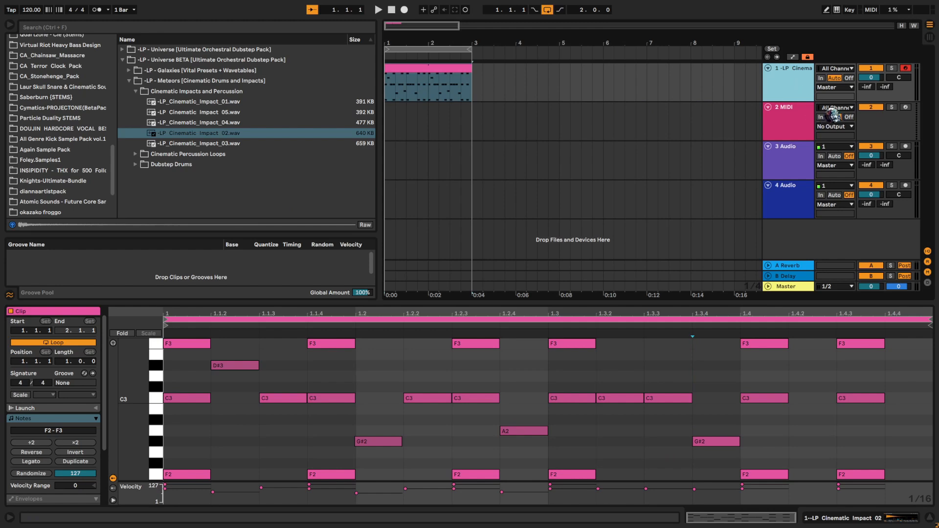
pyautogui.hotkey('ctrl', 'd')
pyautogui.click(409, 383)
pyautogui.hotkey('ctrl', 'a')
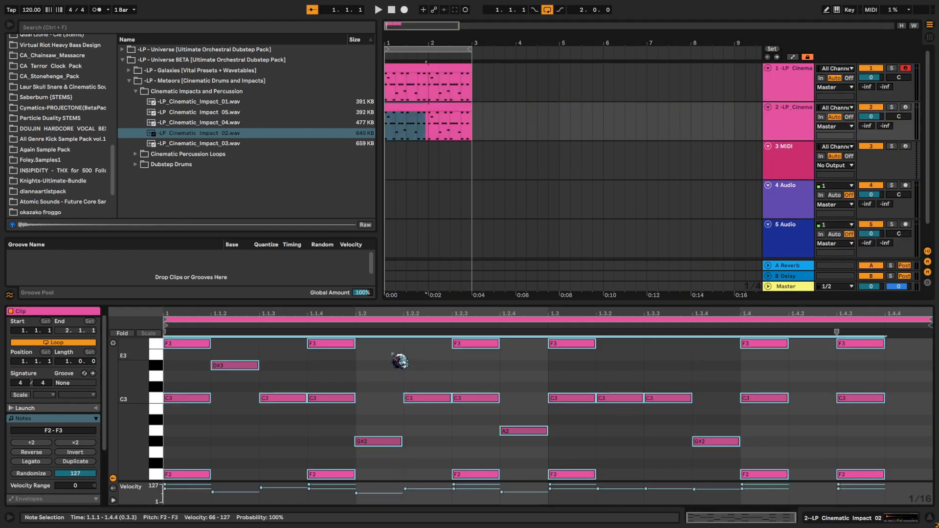
pyautogui.press('Delete')
# - Write consecutive sixteenth notes A#2, F3, C#3, D3, G2, A#2, D3 and G2 from 1.1.1 to 1.2.4 in the empty clip
pyautogui.doubleClick(201, 421)
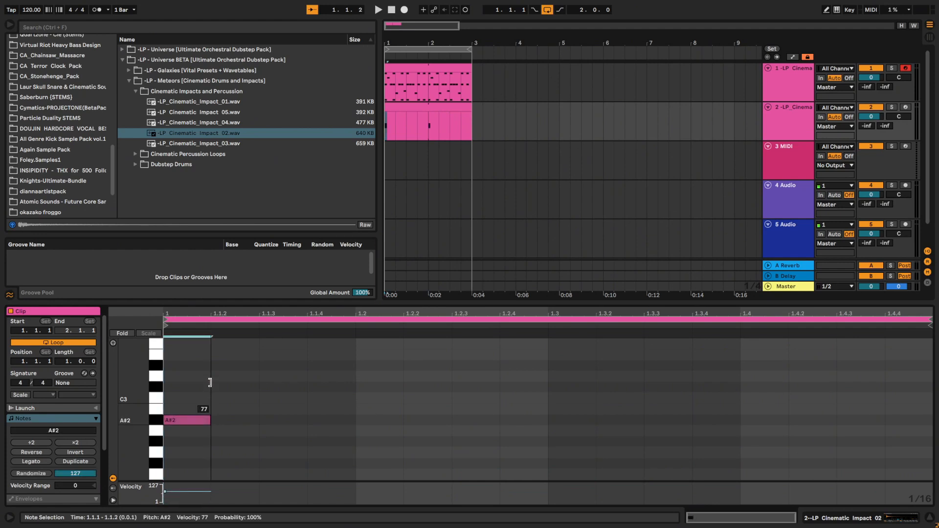
pyautogui.doubleClick(233, 344)
pyautogui.doubleClick(293, 387)
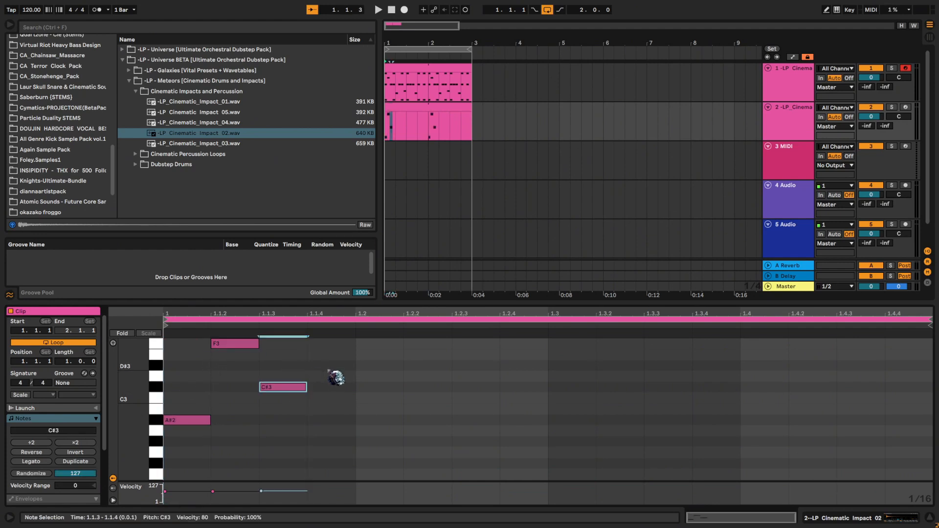
pyautogui.doubleClick(333, 377)
pyautogui.doubleClick(387, 453)
pyautogui.doubleClick(428, 420)
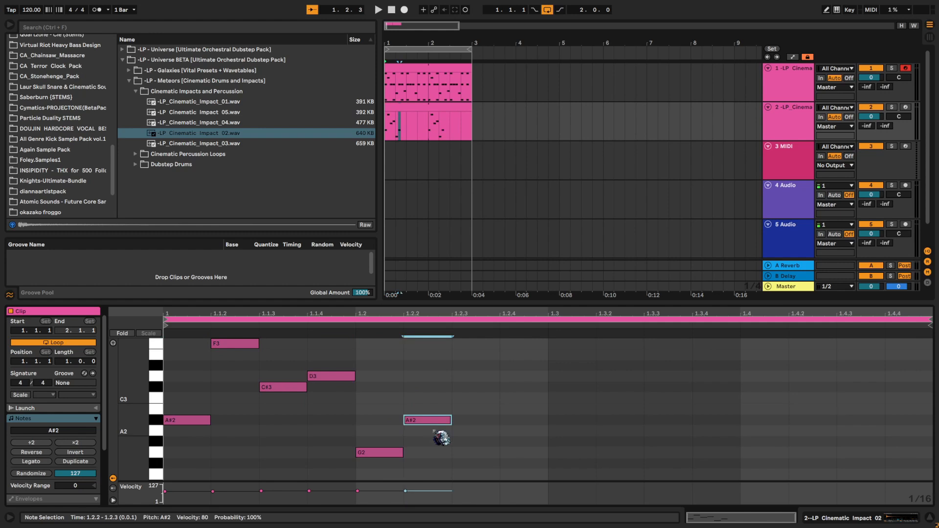
pyautogui.doubleClick(484, 377)
pyautogui.doubleClick(521, 454)
# - Duplicate the eight-note pattern so the copy starts at 1.3.1 and fills the bar
pyautogui.hotkey('ctrl', 'a')
pyautogui.hotkey('ctrl', 'd')
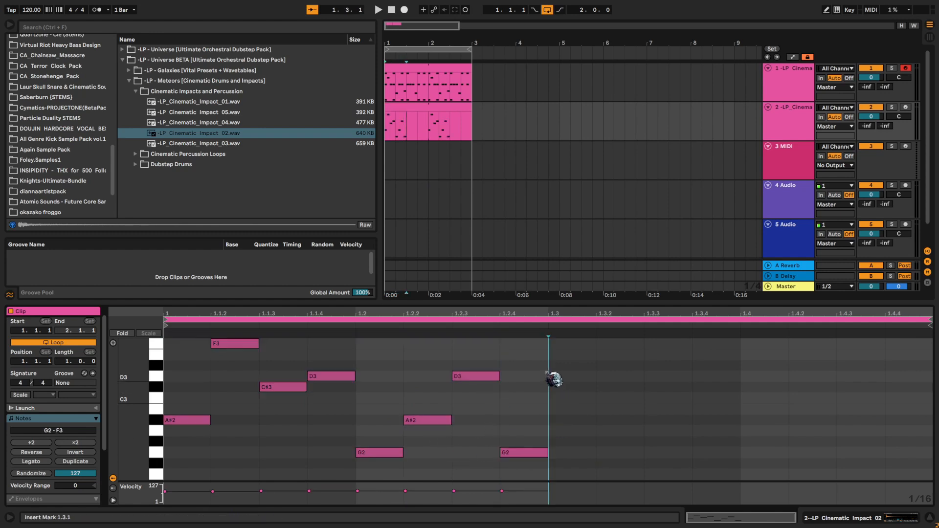
pyautogui.click(559, 402)
# - Solo the second track and play its new pattern
pyautogui.click(806, 135)
pyautogui.press('space')
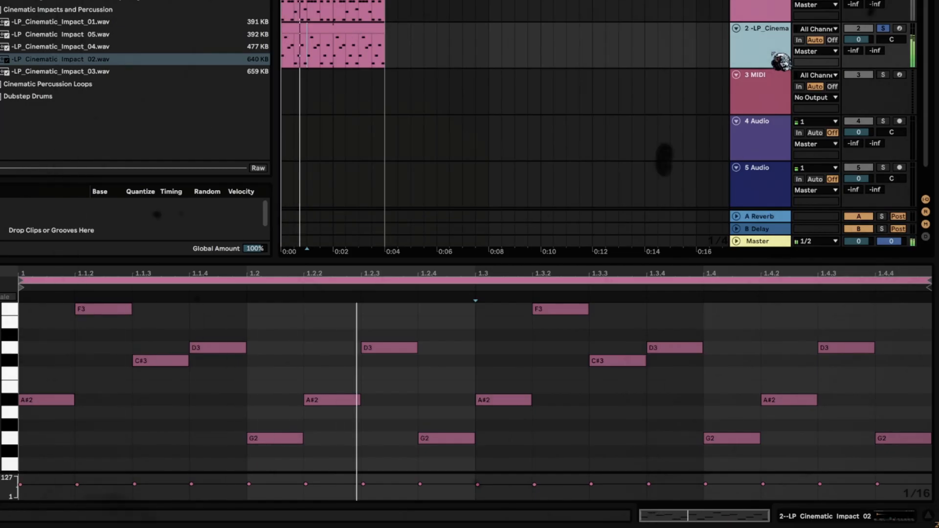
pyautogui.press('space')
# - Audition the Cinematic Impact samples, load -LP_Cinematic_Impact_01.wav into the second track's Simpler and set the Simpler volume to -10.3 dB
pyautogui.doubleClick(773, 53)
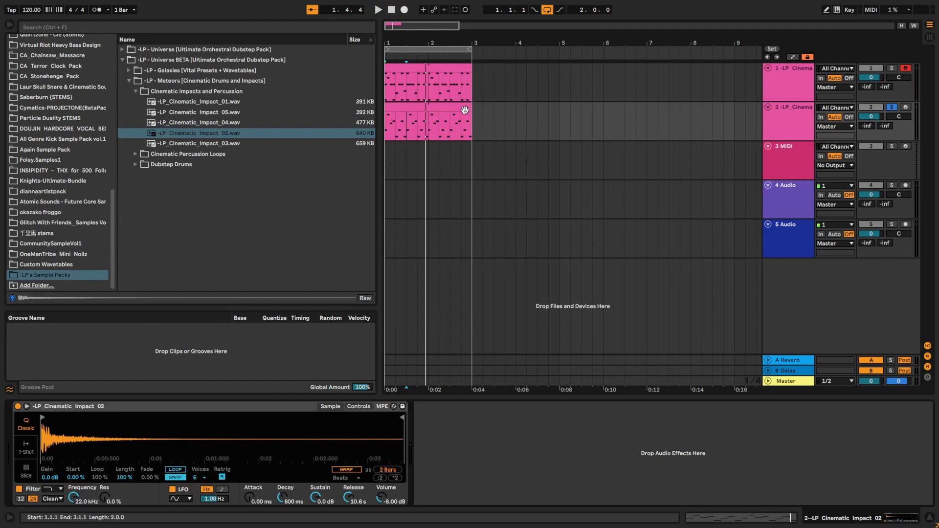
pyautogui.click(259, 114)
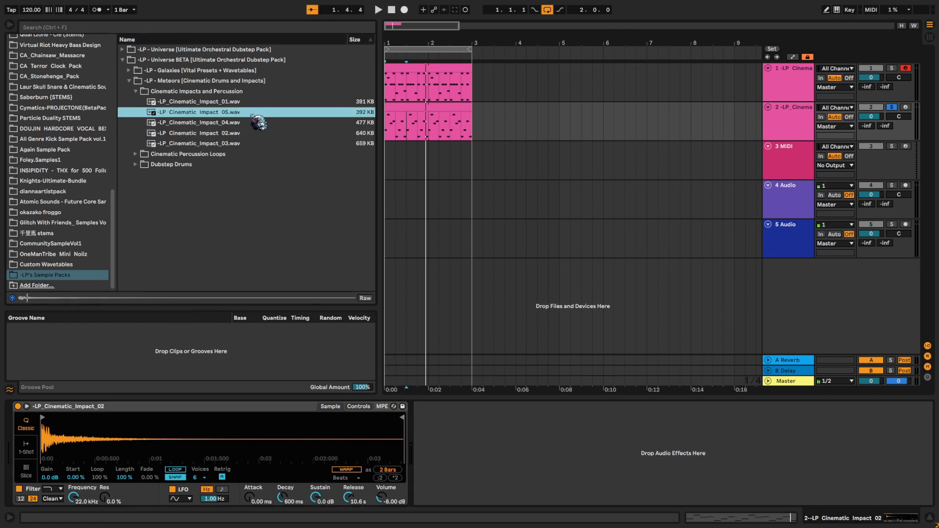
pyautogui.click(230, 143)
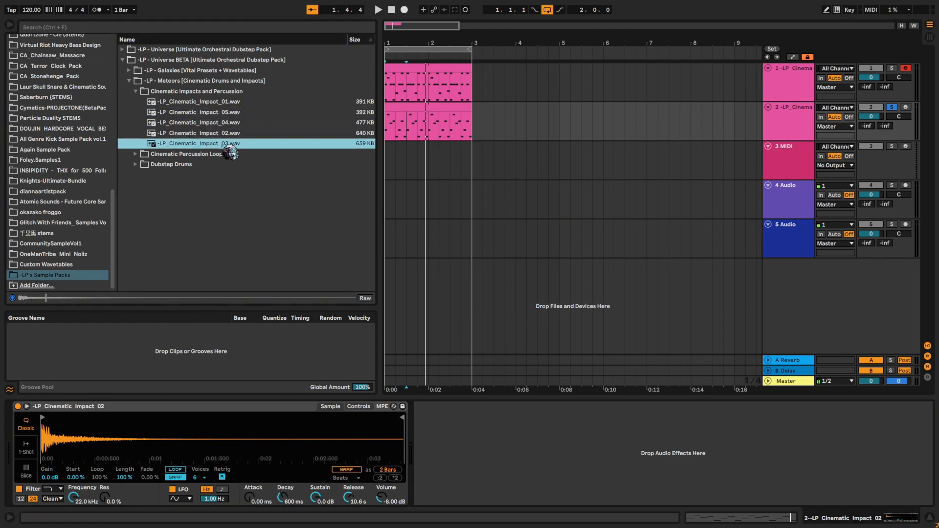
pyautogui.click(225, 136)
pyautogui.click(253, 123)
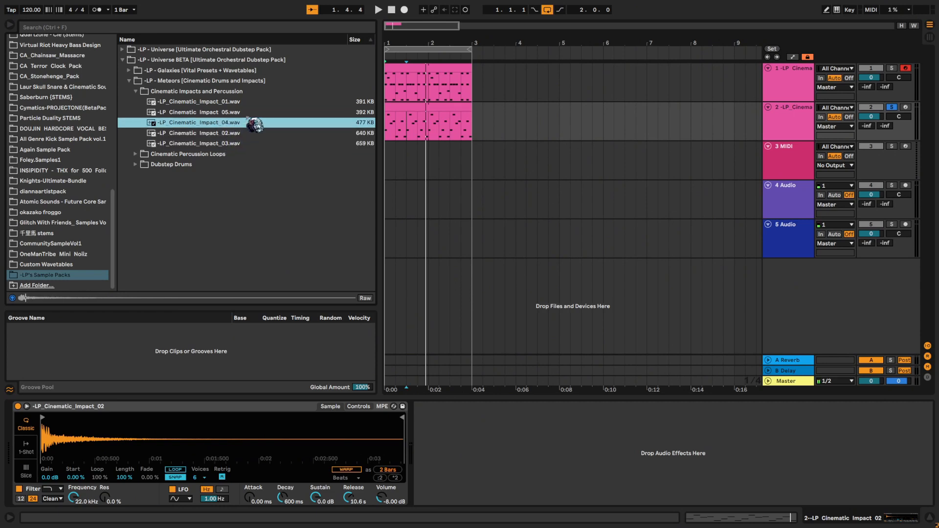
pyautogui.click(242, 105)
pyautogui.moveTo(241, 104); pyautogui.dragTo(276, 417)
pyautogui.moveTo(382, 499); pyautogui.dragTo(383, 505)
pyautogui.press('space')
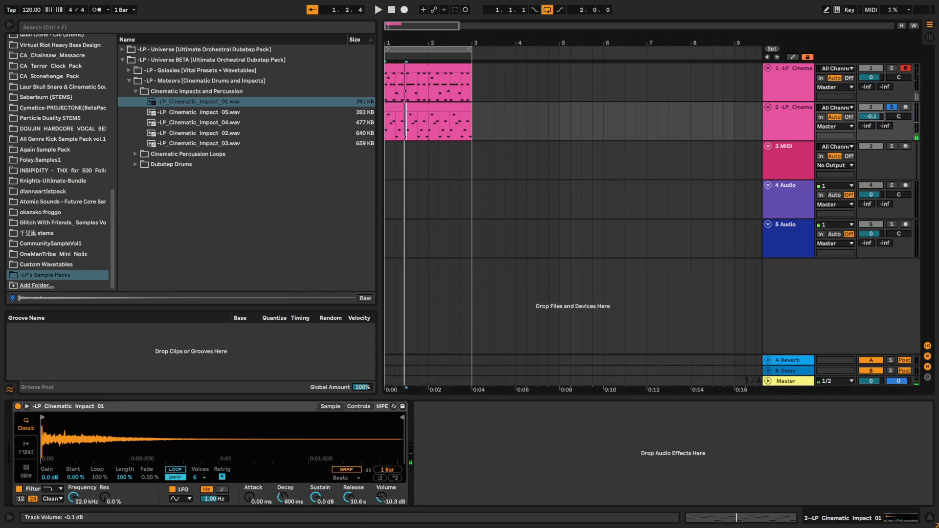
# - Transpose all notes in the second track's clip up four semitones and play them with the first track
pyautogui.doubleClick(442, 107)
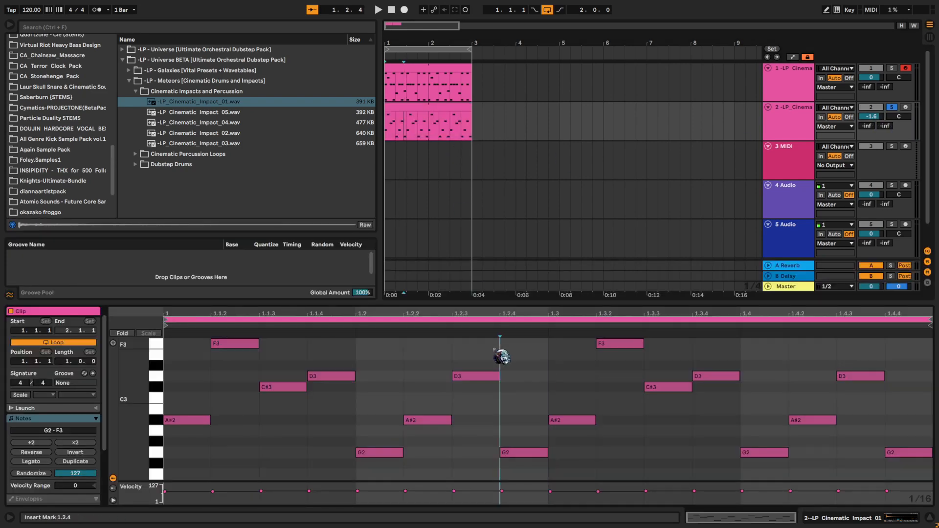
pyautogui.hotkey('ctrl', 'a')
pyautogui.press('Up')
pyautogui.press('Up')
pyautogui.press('space')
pyautogui.press('Up')
pyautogui.press('Up')
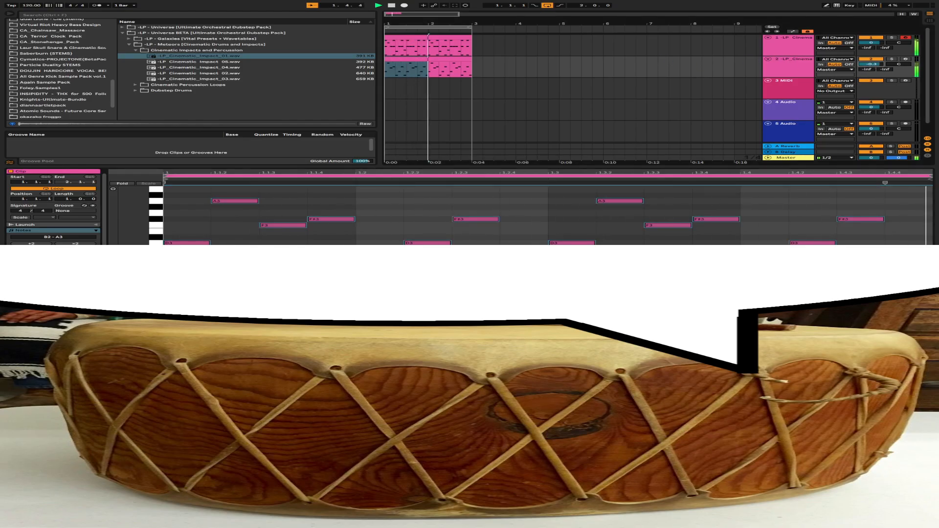
pyautogui.press('space')
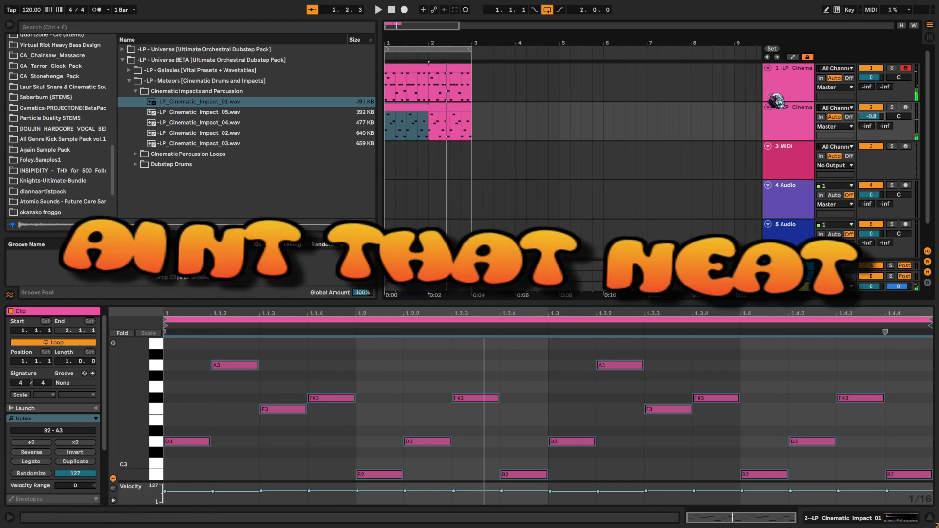
# - Duplicate the first track and delete the copy's D#3, G#2, A2 and standalone C3 notes, leaving only the F2, C3 and F3 stacks
pyautogui.click(779, 54)
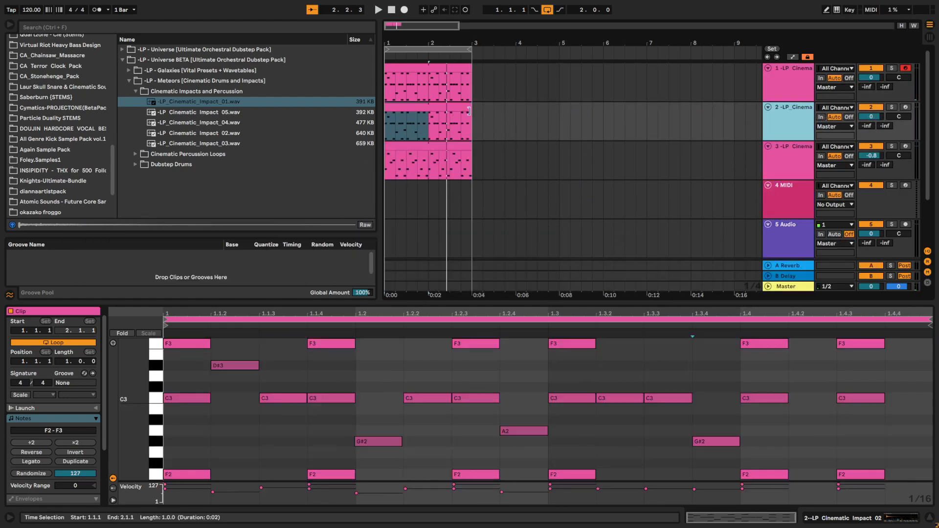
pyautogui.moveTo(268, 409); pyautogui.dragTo(231, 320)
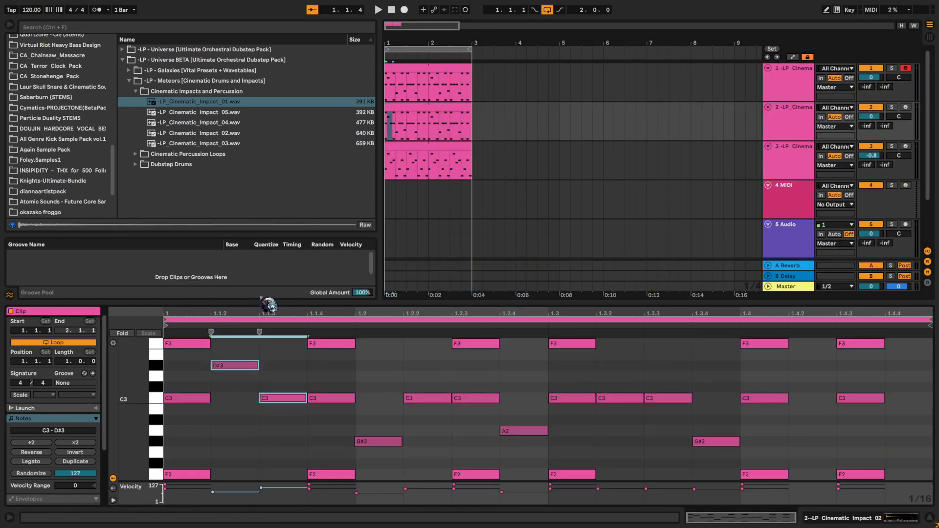
pyautogui.press('Delete')
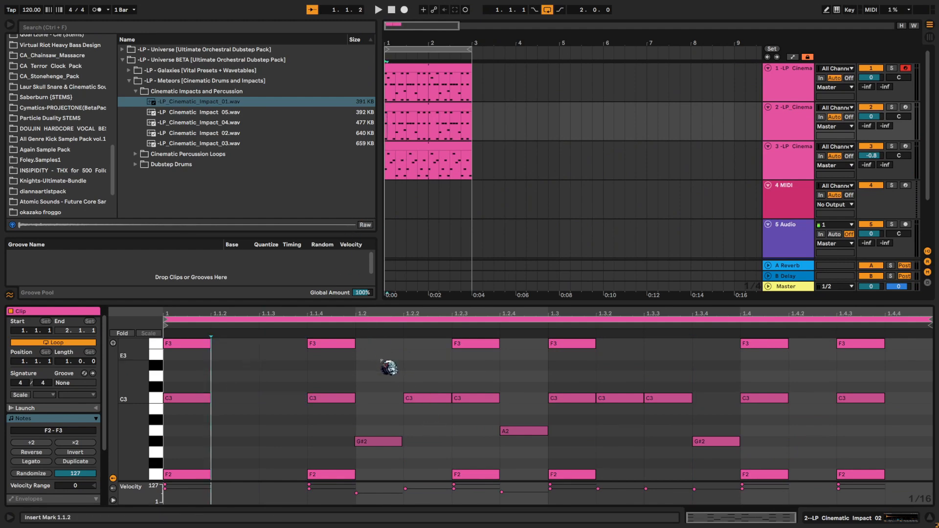
pyautogui.moveTo(382, 361); pyautogui.dragTo(431, 462)
pyautogui.press('Delete')
pyautogui.moveTo(499, 395); pyautogui.dragTo(531, 438)
pyautogui.press('Delete')
pyautogui.moveTo(620, 379); pyautogui.dragTo(703, 457)
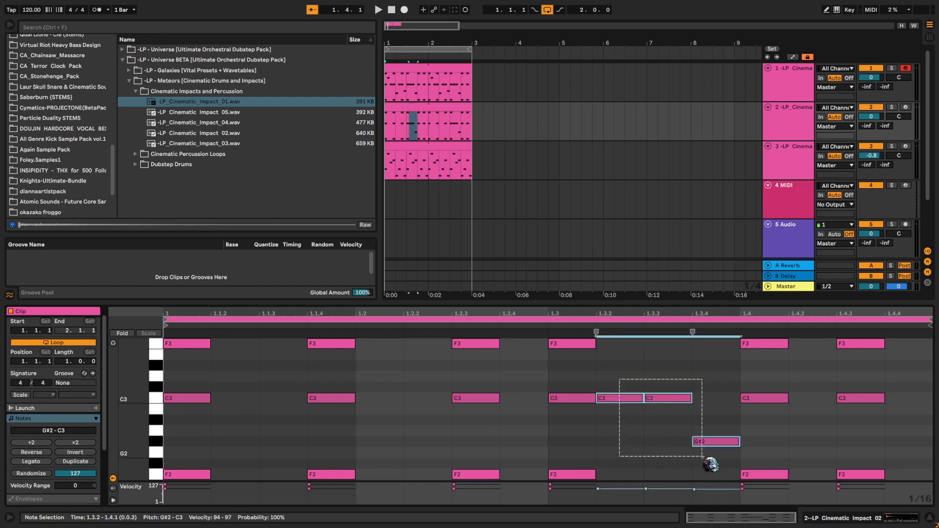
pyautogui.press('Delete')
pyautogui.click(647, 391)
# - Solo the new second track and play its stacked-note pattern
pyautogui.click(793, 129)
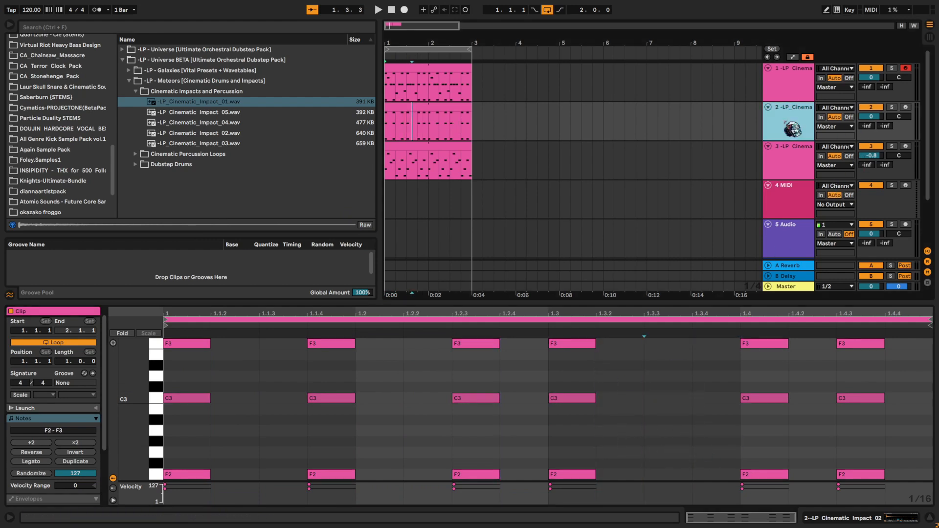
pyautogui.click(422, 99)
pyautogui.click(420, 105)
pyautogui.press('space')
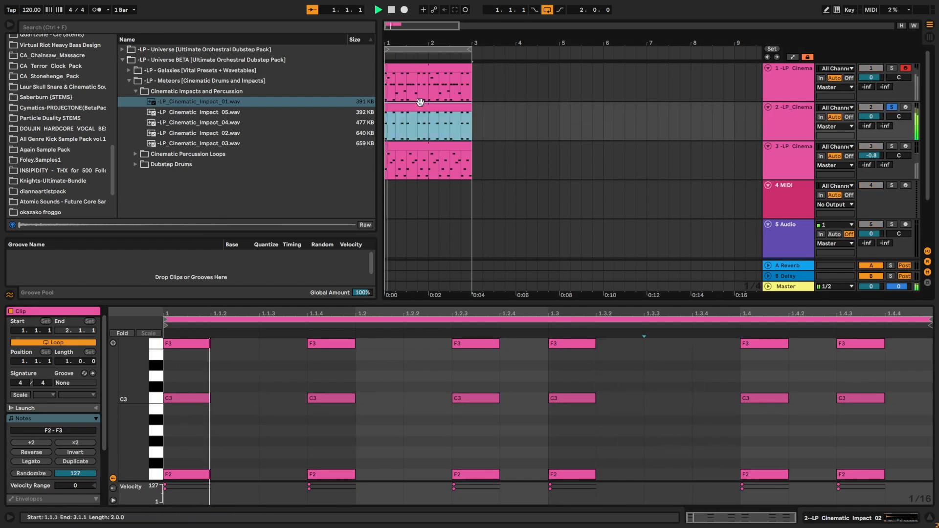
# - Audition the impact samples, load -LP_Cinematic_Impact_03.wav into the second track's Simpler and play it
pyautogui.doubleClick(797, 128)
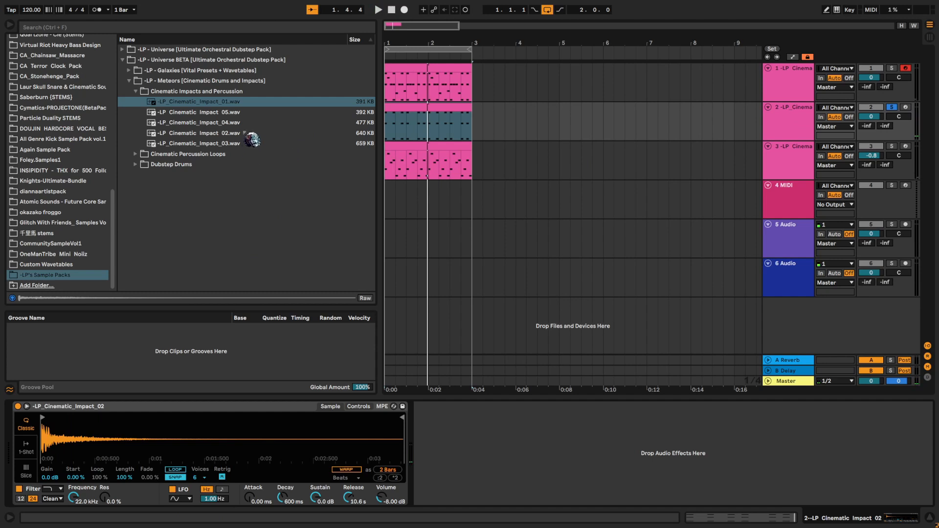
pyautogui.press('Down')
pyautogui.press('Down')
pyautogui.press('Down')
pyautogui.press('Down')
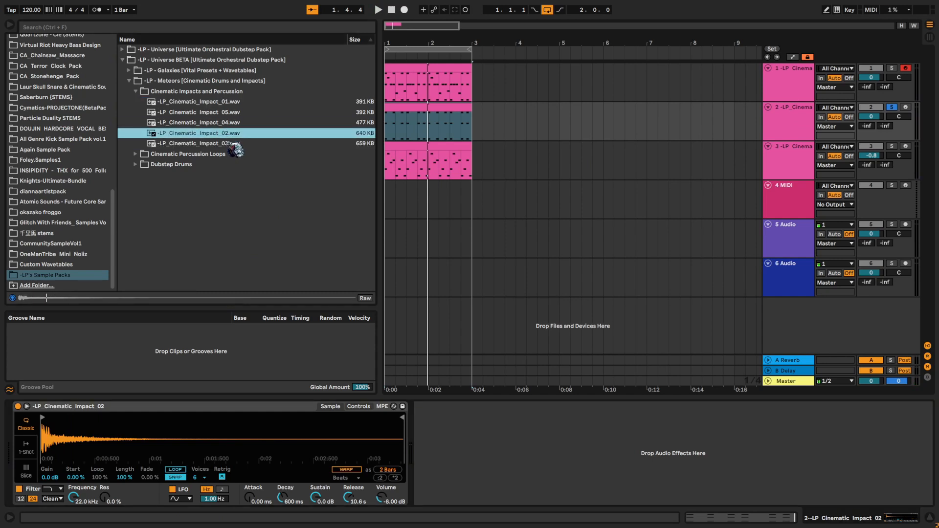
pyautogui.moveTo(304, 444); pyautogui.dragTo(305, 445)
pyautogui.press('space')
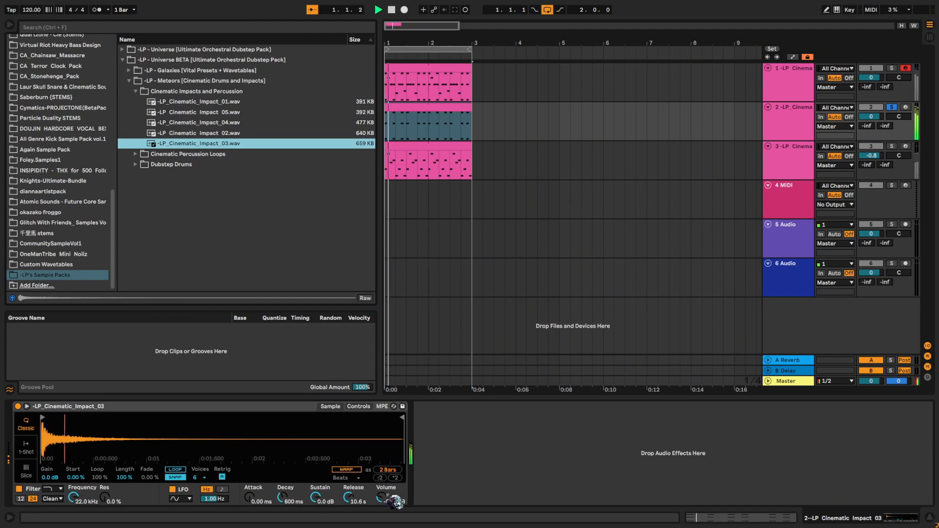
pyautogui.moveTo(383, 498); pyautogui.dragTo(383, 489)
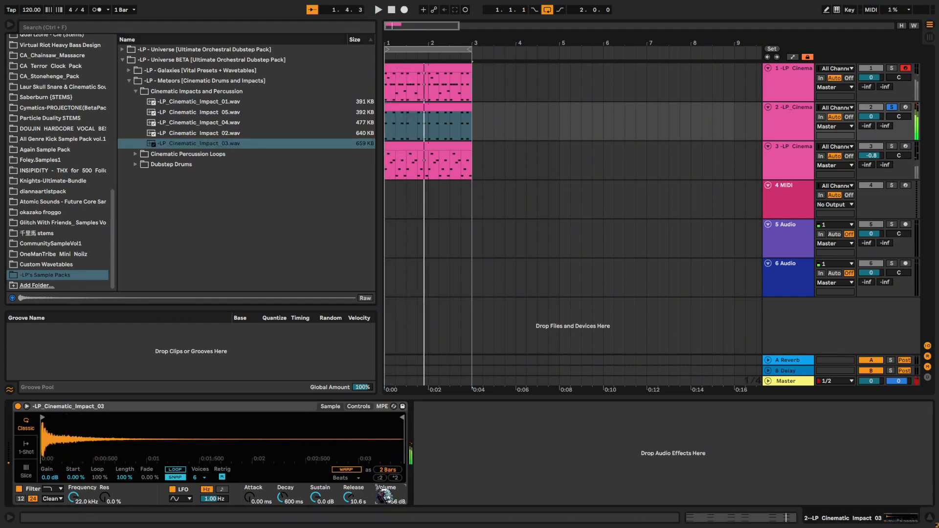
pyautogui.hotkey('ctrl', 'z')
pyautogui.press('space')
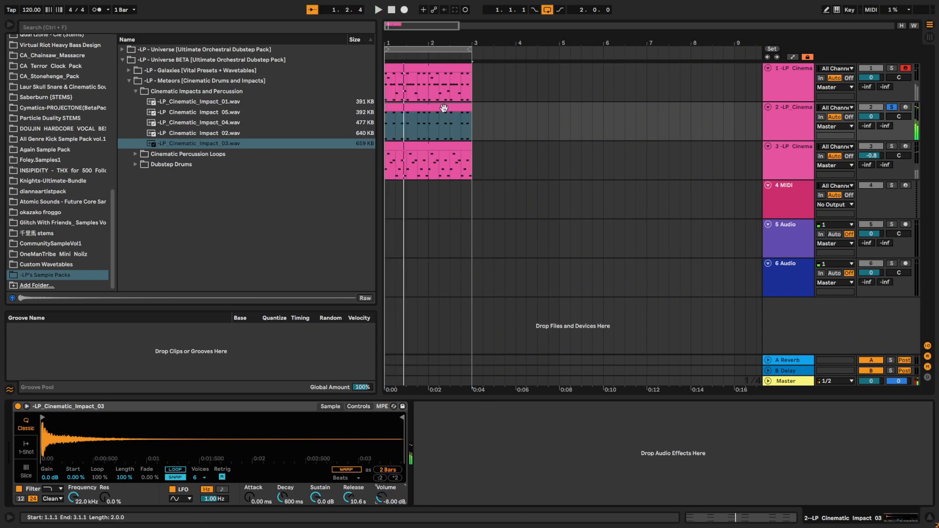
# - Transpose the second track's stacks down to B1, F#2 and B2, and set the track volume to -4.5 dB while all tracks play
pyautogui.doubleClick(443, 108)
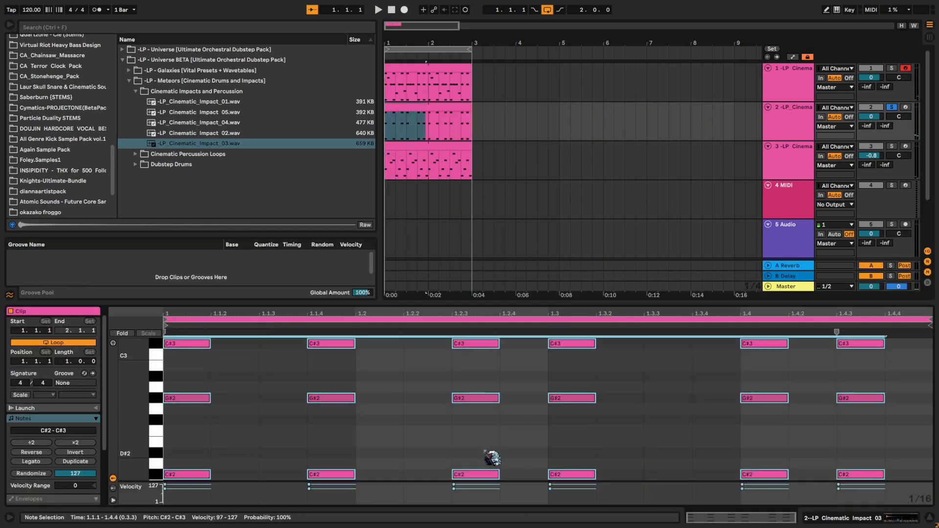
pyautogui.press('Down')
pyautogui.press('Down')
pyautogui.press('space')
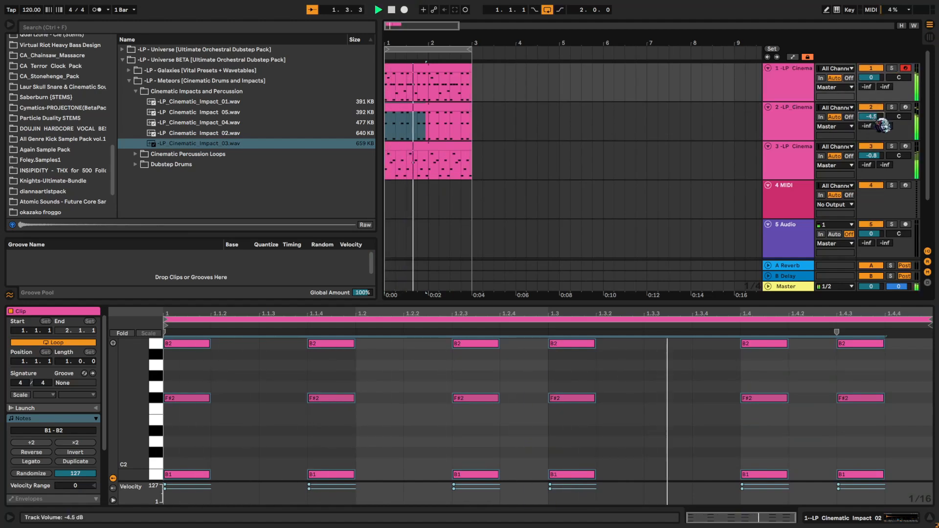
pyautogui.press('space')
# - Transpose all the second track's notes up to A#2, F3 and A#3 and listen to the result
pyautogui.hotkey('ctrl', 'a')
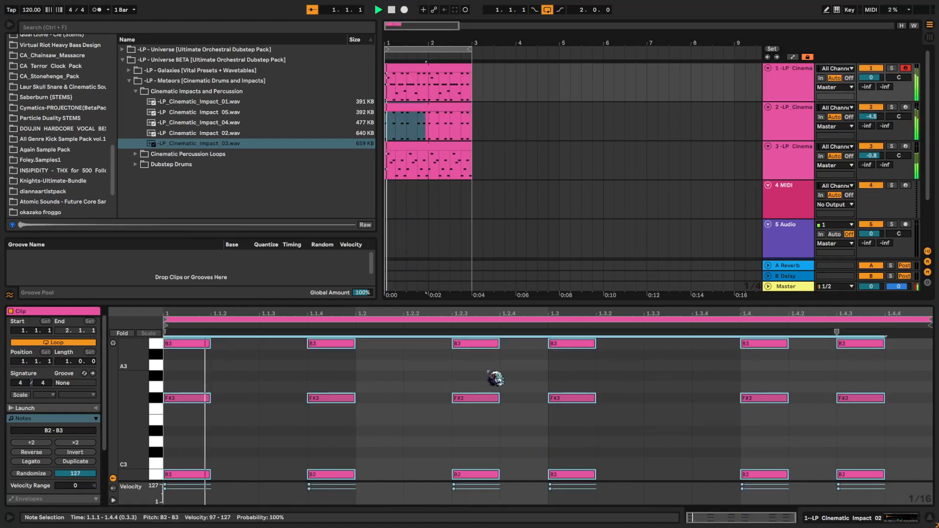
pyautogui.press('Down')
pyautogui.press('space')
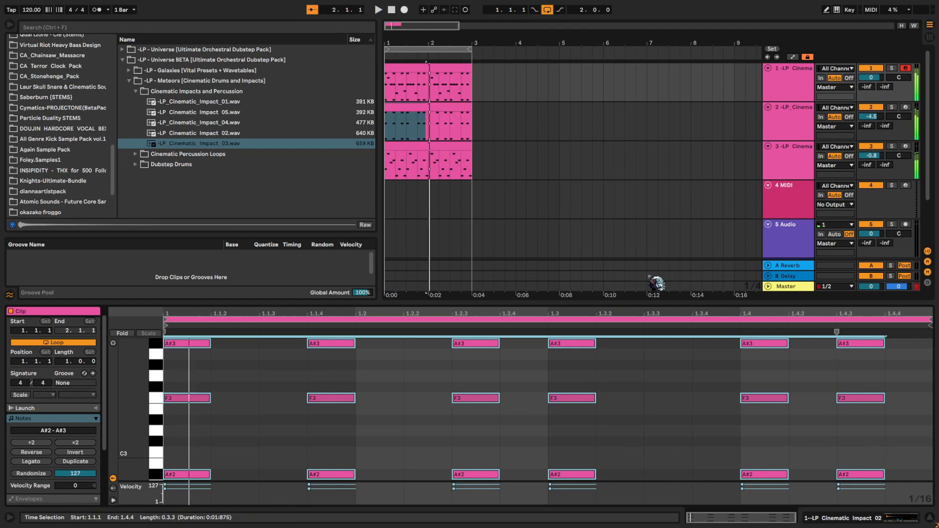
# - Move the middle F3 row of the second track's stacks up an octave to F4 and play it
pyautogui.click(462, 411)
pyautogui.moveTo(196, 416); pyautogui.dragTo(935, 393)
pyautogui.press('space')
pyautogui.press('Down')
pyautogui.hotkey('shift', 'Up')
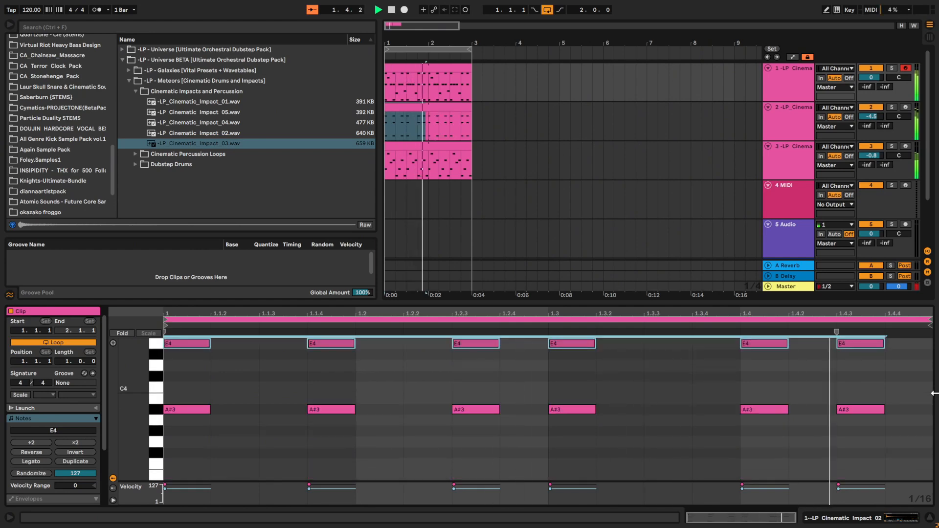
pyautogui.press('Up')
pyautogui.press('space')
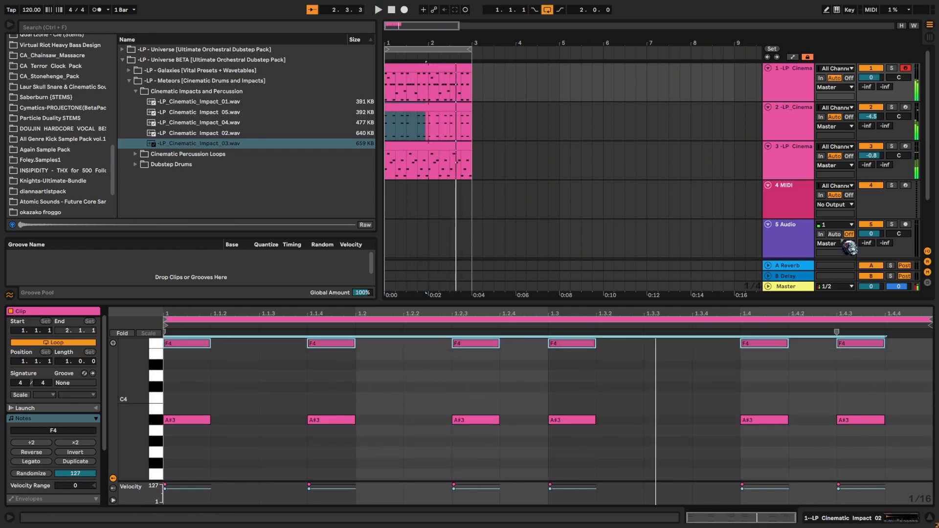
# - Load -LP_Cinematic_Impact_04.wav into the second track's Simpler and set the track volume to -3.1 dB
pyautogui.doubleClick(793, 133)
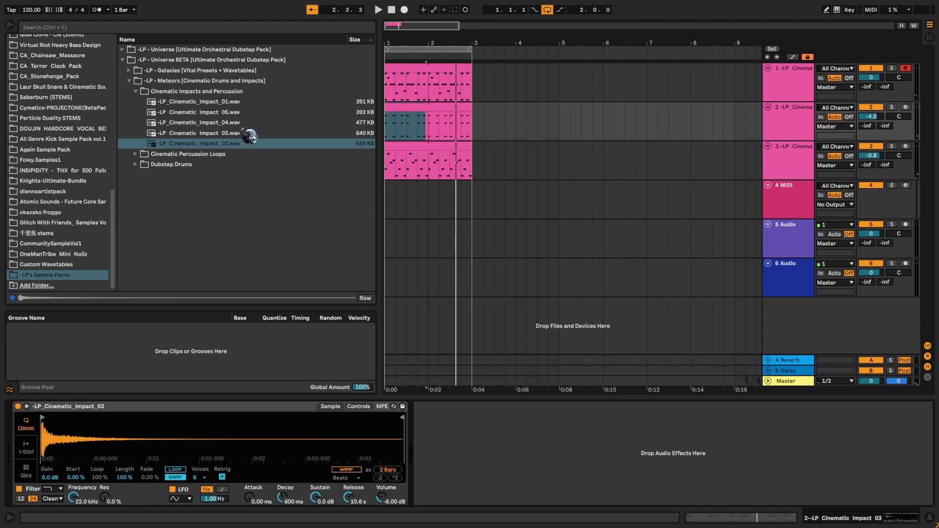
pyautogui.moveTo(217, 123); pyautogui.dragTo(268, 433)
pyautogui.press('space')
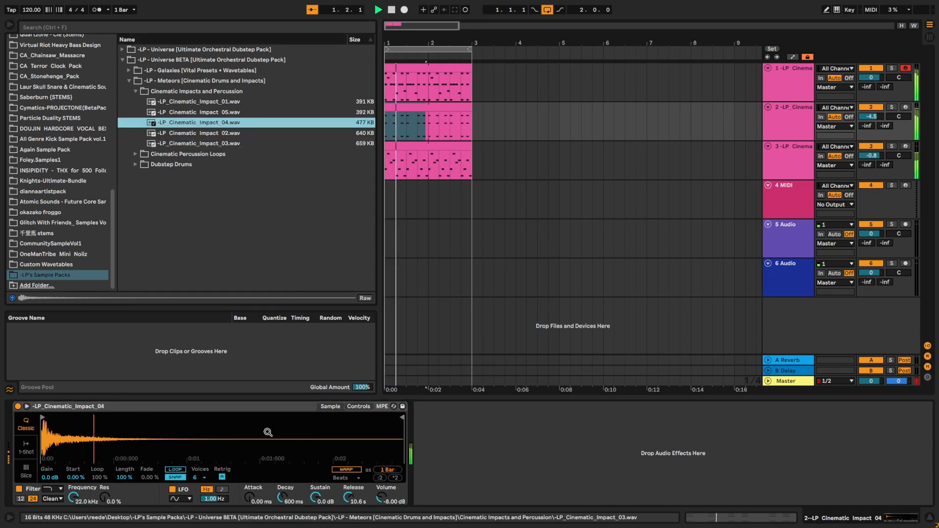
pyautogui.click(871, 116)
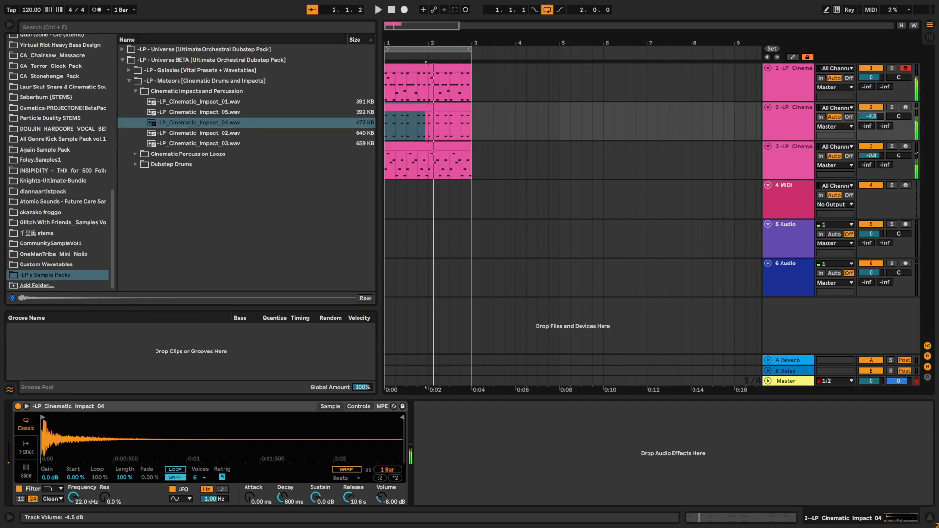
pyautogui.moveTo(872, 117); pyautogui.dragTo(872, 124)
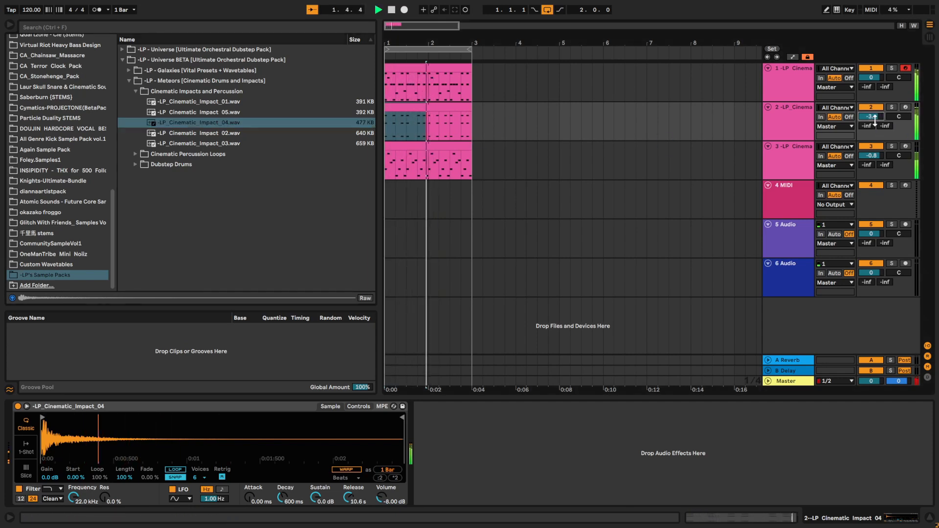
# - Play the three layered percussion tracks together from the start of the arrangement
pyautogui.click(390, 132)
pyautogui.press('space')
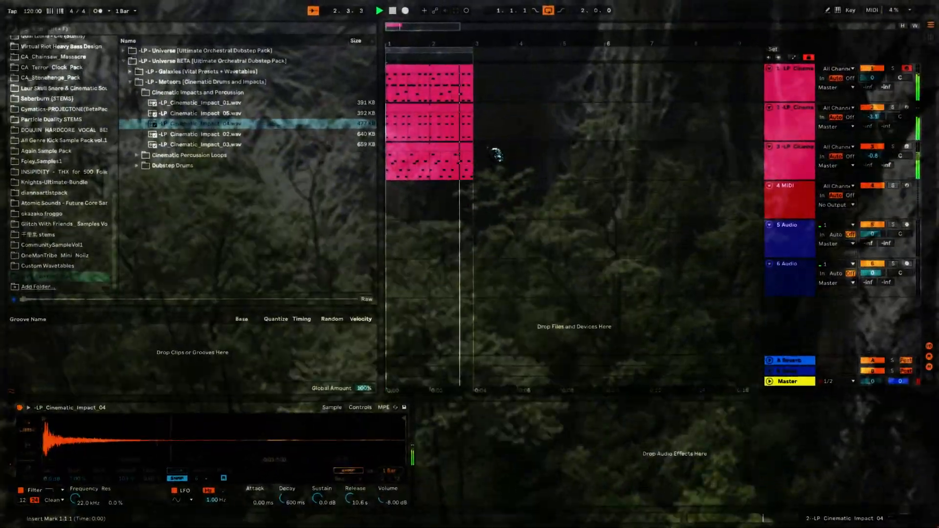
pyautogui.press('space')
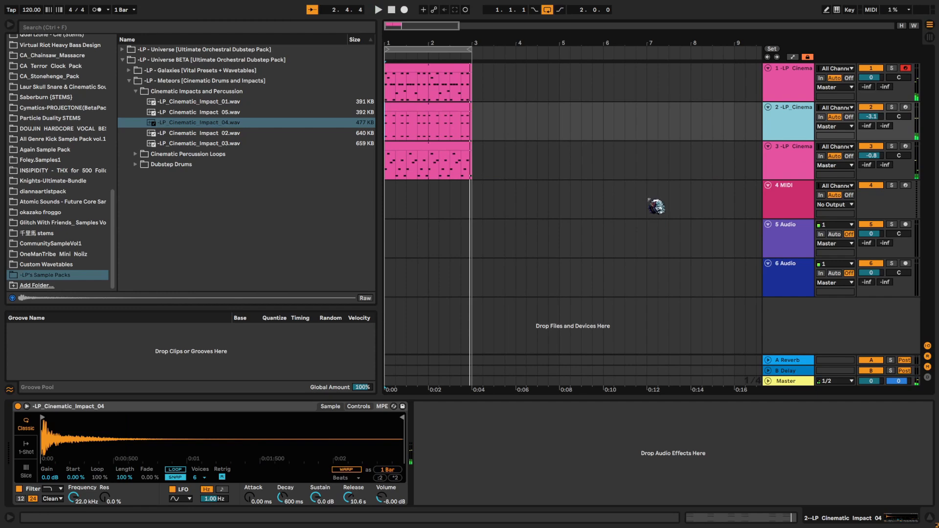
# - Duplicate the second track and delete all notes from the copied clip
pyautogui.hotkey('ctrl', 'd')
pyautogui.doubleClick(451, 147)
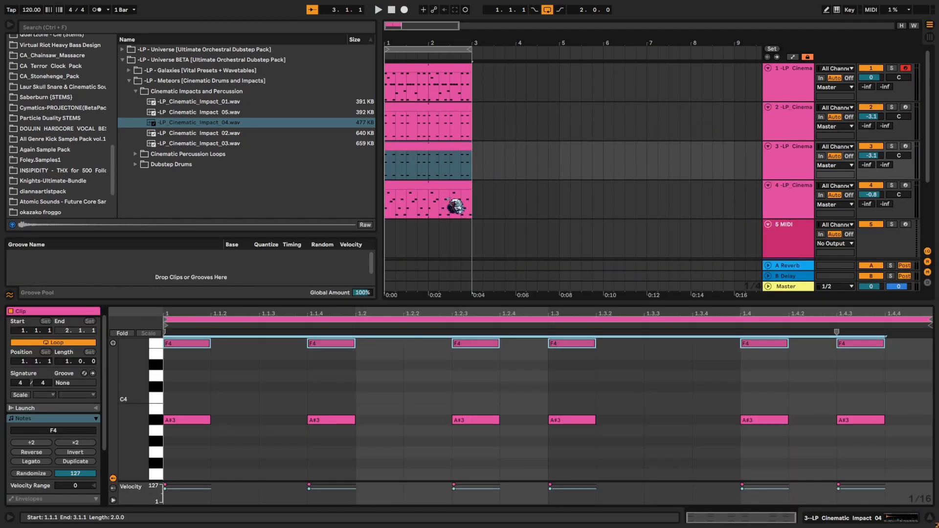
pyautogui.click(398, 427)
pyautogui.hotkey('ctrl', 'a')
pyautogui.press('Delete')
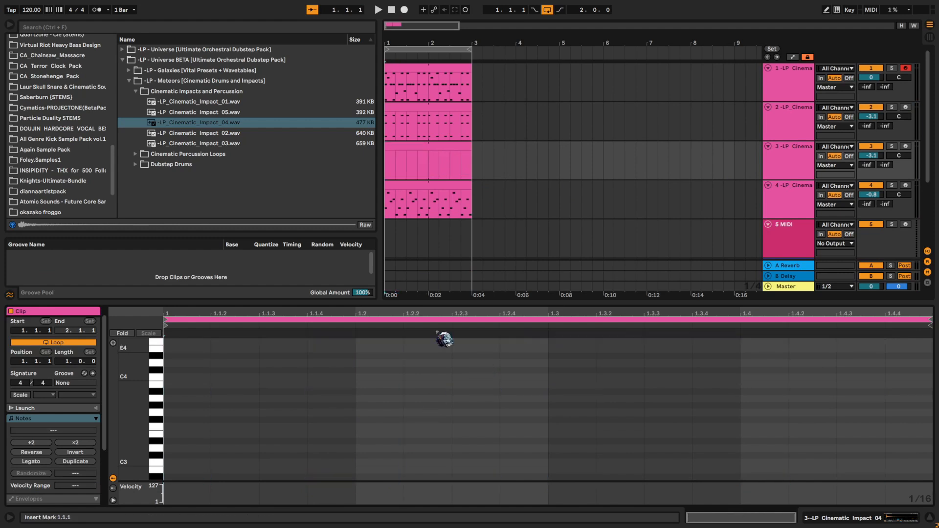
# - Audition the impact samples 02, 04, 05 and 01 again and open the third track's Simpler
pyautogui.click(250, 134)
pyautogui.click(252, 123)
pyautogui.click(252, 112)
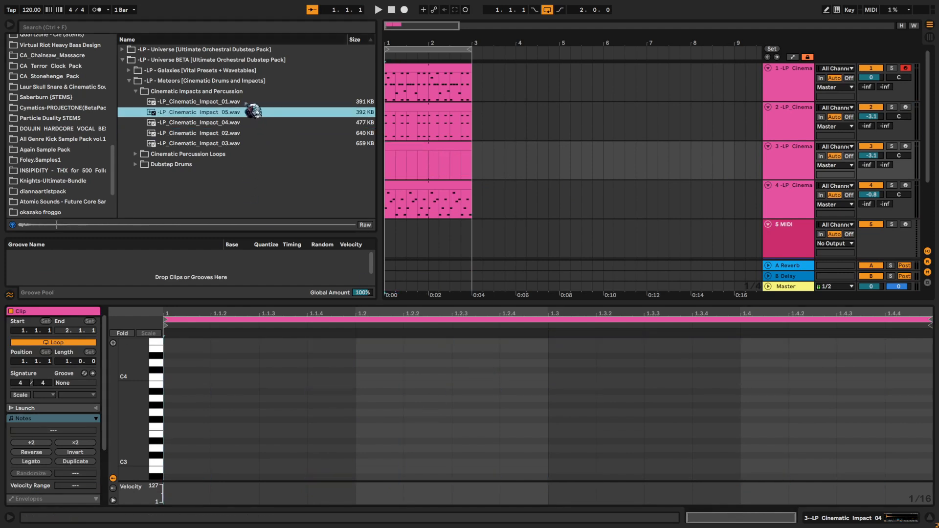
pyautogui.click(252, 102)
pyautogui.click(252, 122)
pyautogui.moveTo(727, 159); pyautogui.dragTo(779, 172)
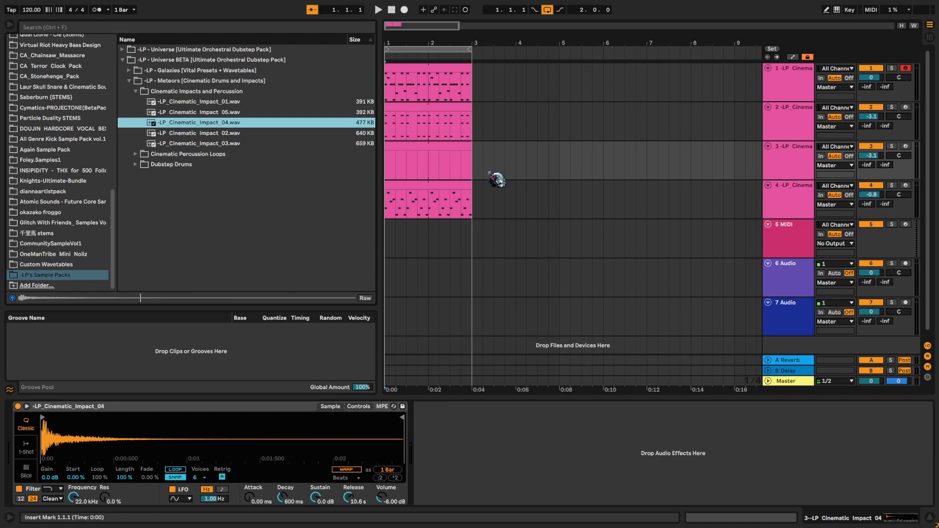
# - Open the third track's empty clip and place sixteenth notes C#4, C3 and G3 in sequence from 1.1.1
pyautogui.click(450, 137)
pyautogui.doubleClick(430, 145)
pyautogui.doubleClick(207, 371)
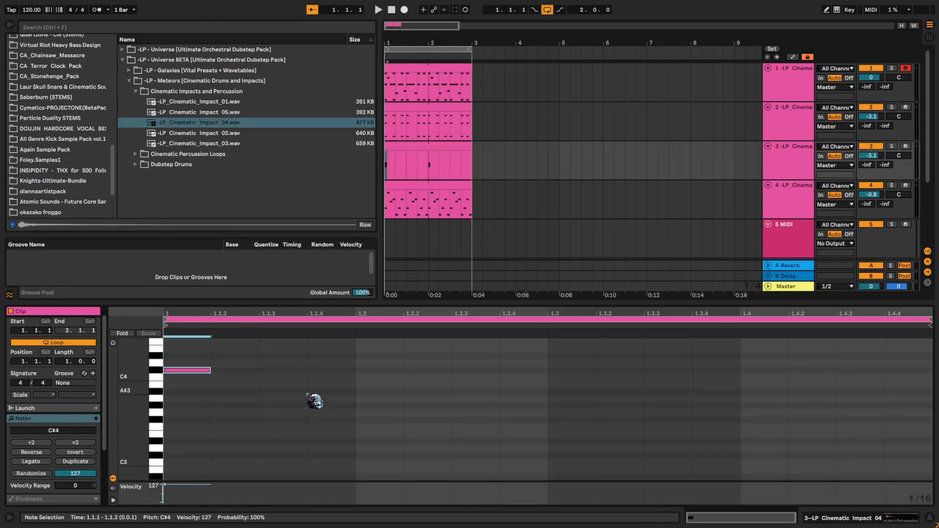
pyautogui.doubleClick(247, 463)
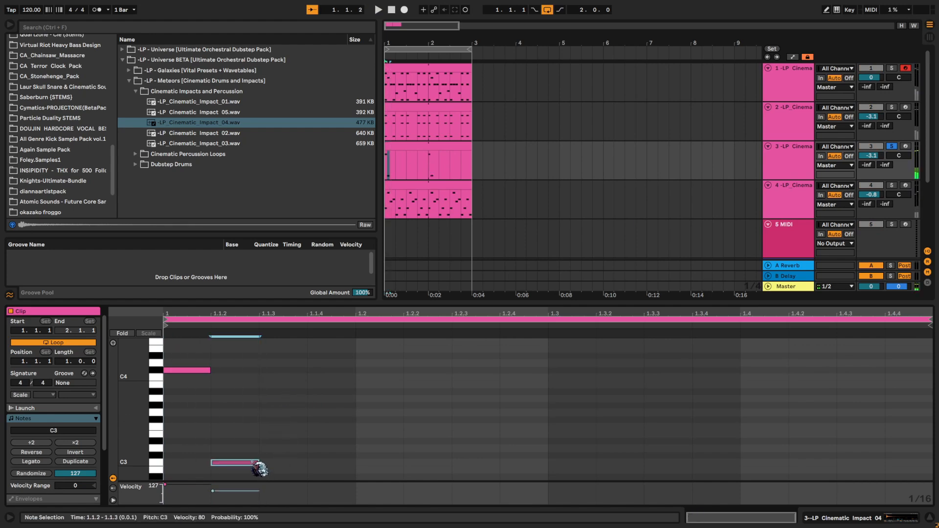
pyautogui.doubleClick(291, 413)
# - Play the notes with the other layers and shift all three two sixteenths later, starting at 1.1.3
pyautogui.press('space')
pyautogui.press('space')
pyautogui.hotkey('ctrl', 'a')
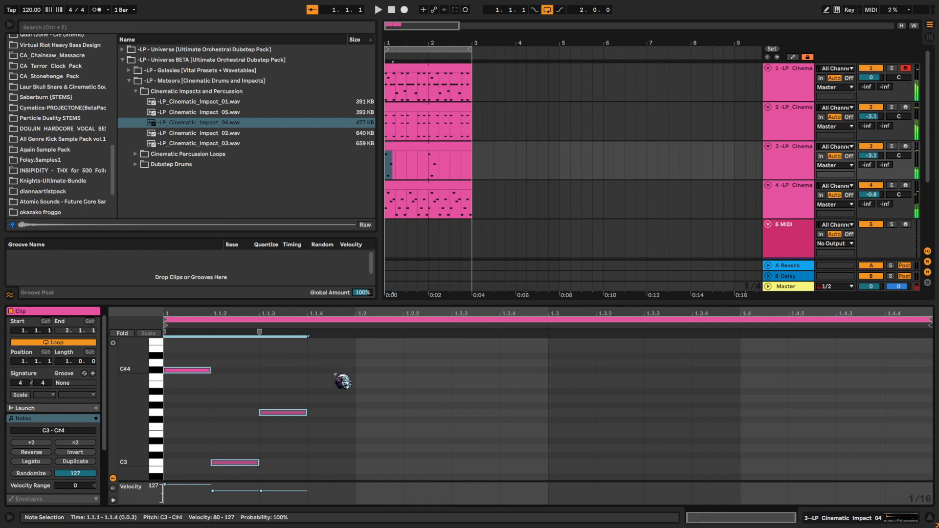
pyautogui.press('Right')
pyautogui.press('Right')
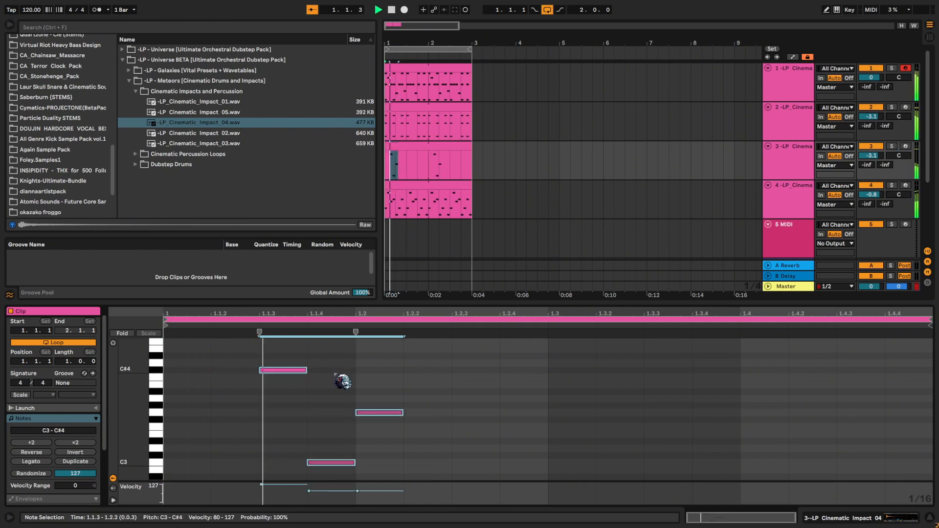
# - Add a G2 note at 1.2.3 and a G3 note at 1.2.4, raising the G3 note's velocity to the maximum
pyautogui.click(489, 419)
pyautogui.doubleClick(482, 414)
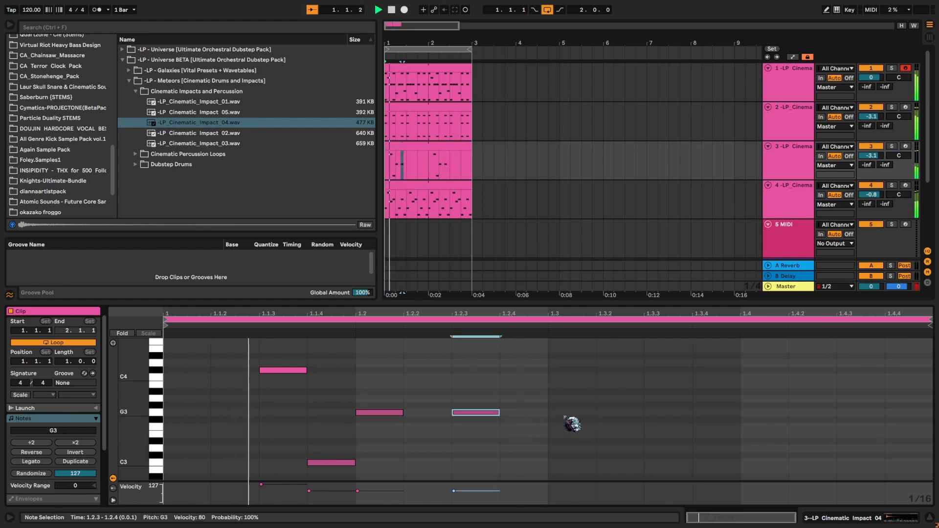
pyautogui.doubleClick(539, 406)
pyautogui.click(481, 414)
pyautogui.hotkey('shift', 'Down')
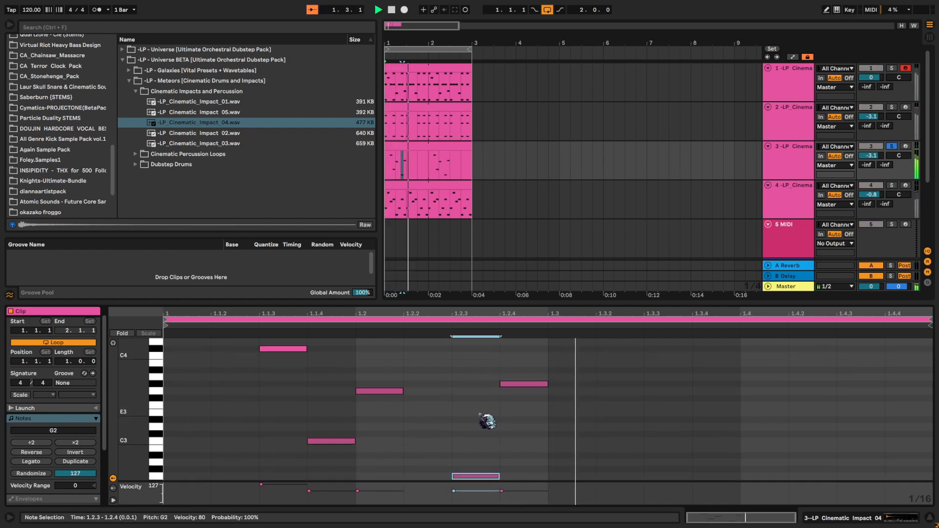
pyautogui.click(524, 384)
pyautogui.press('Down')
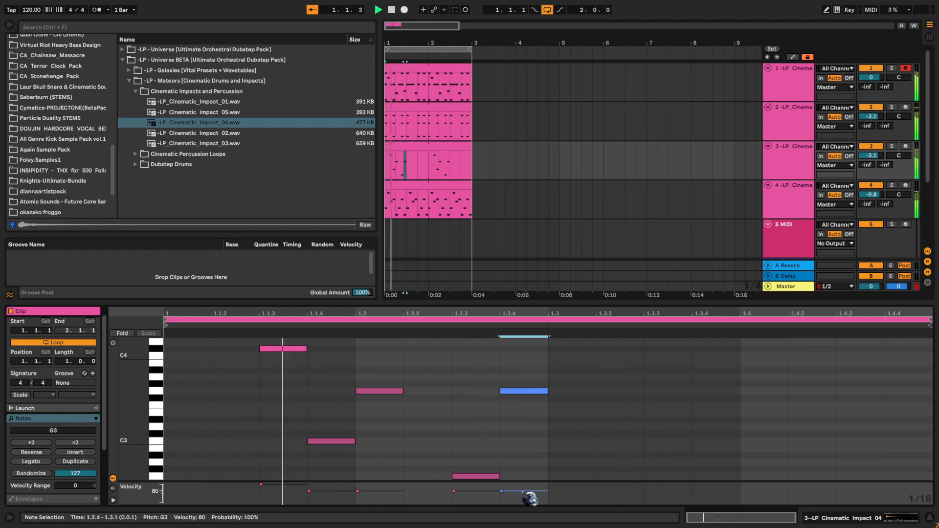
pyautogui.moveTo(522, 491); pyautogui.dragTo(528, 464)
# - Copy all notes in the third track's clip and paste them at 1.3.2
pyautogui.click(553, 427)
pyautogui.click(587, 372)
pyautogui.hotkey('ctrl', 'a')
pyautogui.hotkey('ctrl', 'c')
pyautogui.click(591, 372)
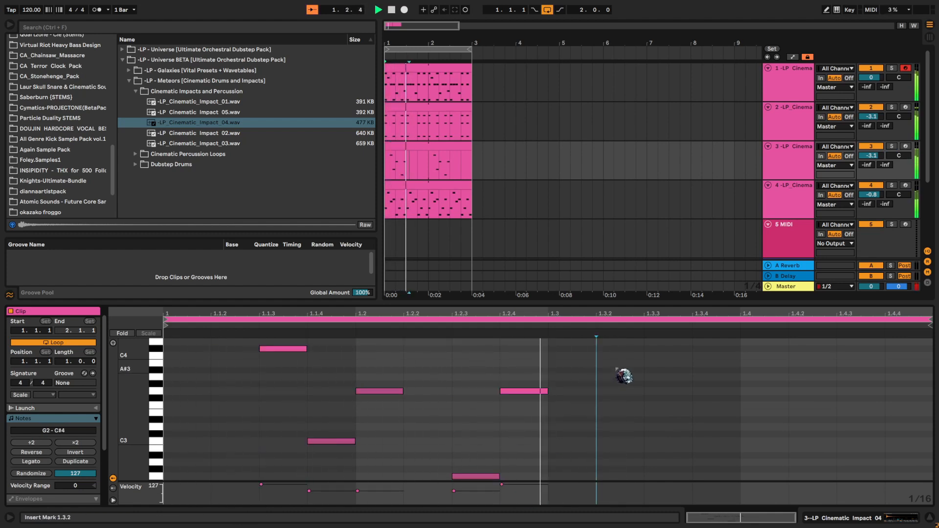
pyautogui.hotkey('ctrl', 'v')
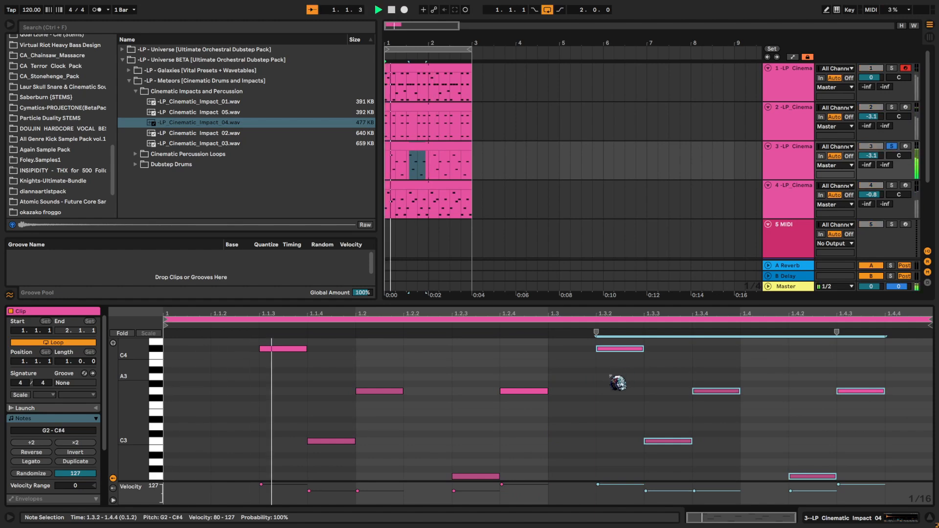
# - Play the pattern and replace the pasted notes in the fourth beat with one F#3 note at 1.4.2
pyautogui.click(608, 394)
pyautogui.press('space')
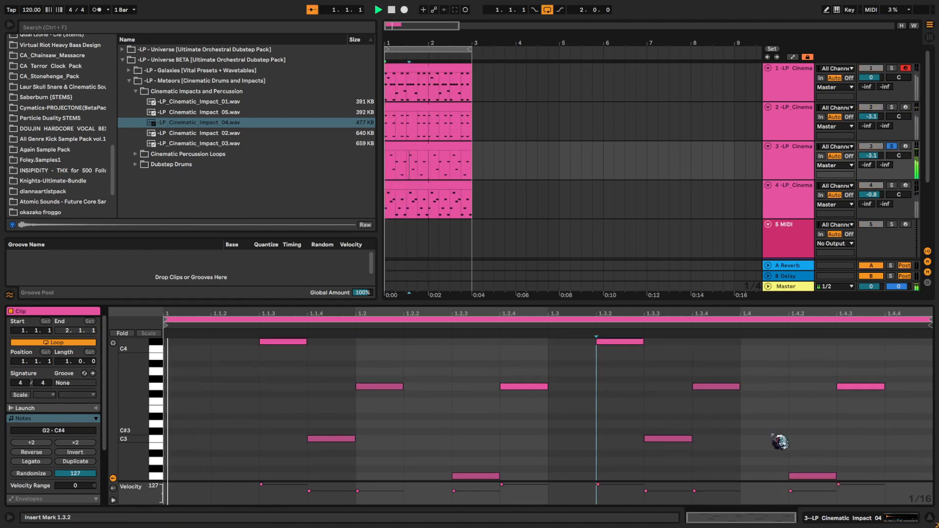
pyautogui.moveTo(769, 368); pyautogui.dragTo(887, 513)
pyautogui.press('Delete')
pyautogui.doubleClick(808, 393)
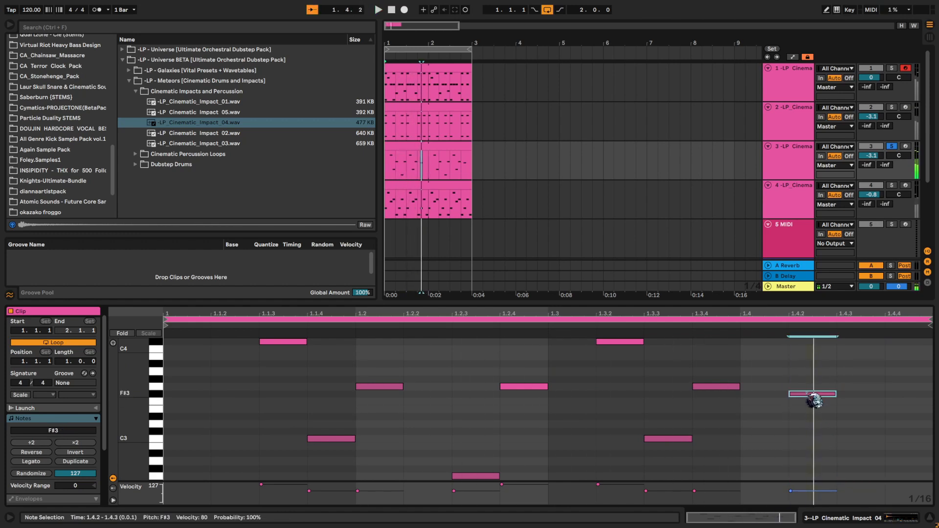
# - Lower the 1.3.4 note to G#2, move the last note to G3 at 1.4.1, and add a loud G3 note at 1.4.3
pyautogui.press('space')
pyautogui.moveTo(724, 387); pyautogui.dragTo(729, 469)
pyautogui.moveTo(811, 394); pyautogui.dragTo(764, 385)
pyautogui.press('space')
pyautogui.press('space')
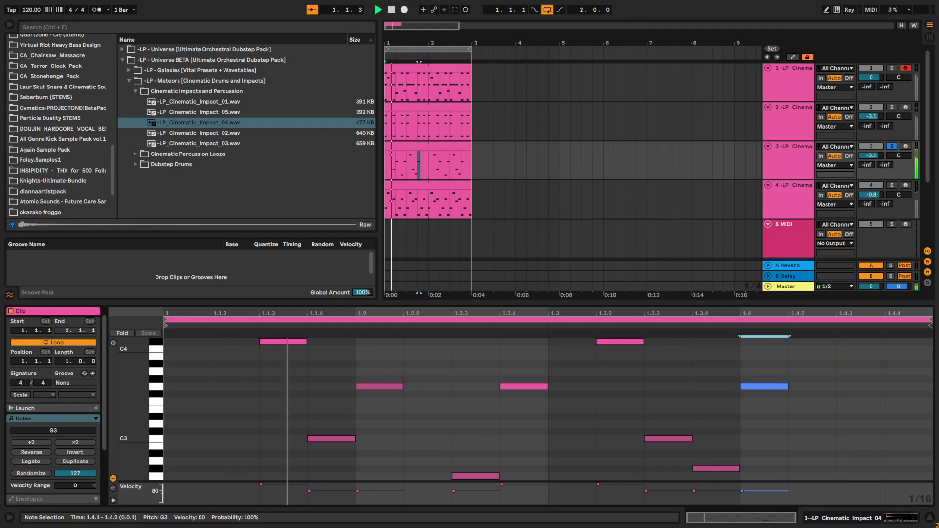
pyautogui.doubleClick(842, 387)
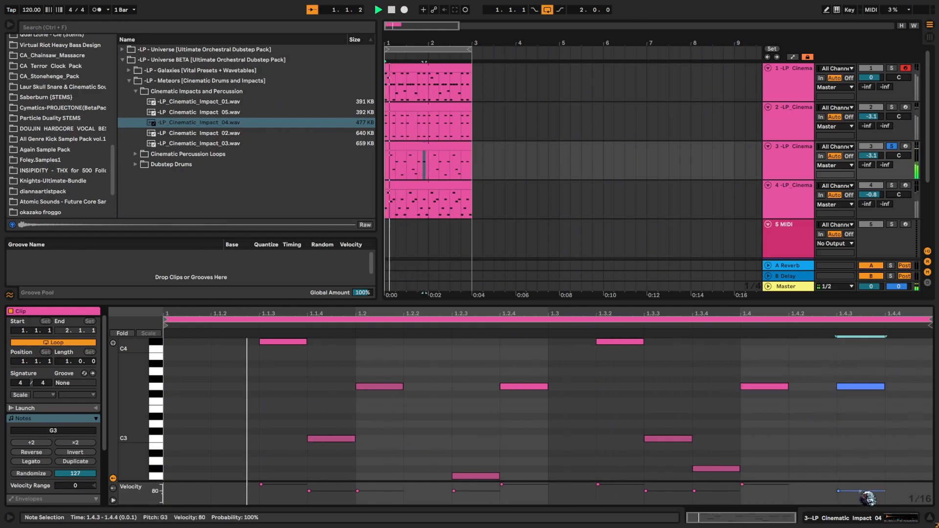
pyautogui.click(778, 447)
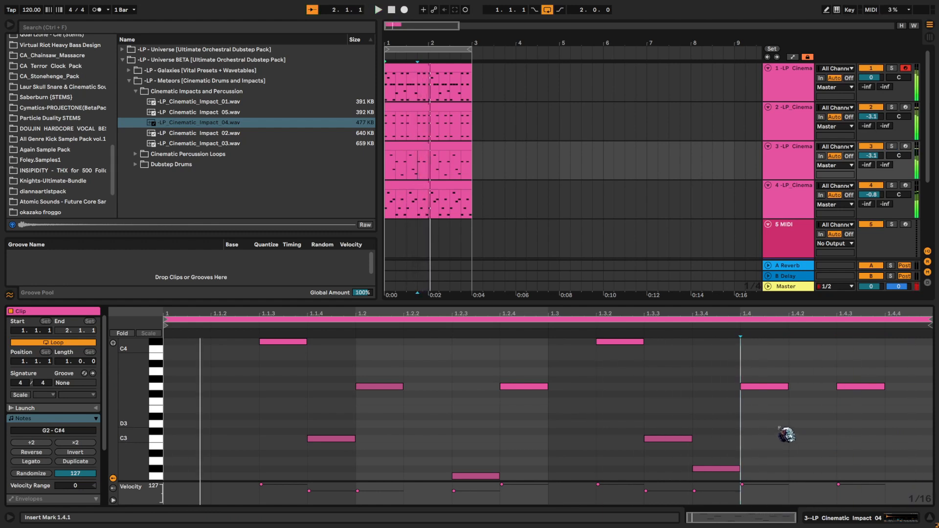
# - Raise the third track's volume to about -1.1 dB and audition the percussion layers in solo
pyautogui.doubleClick(878, 155)
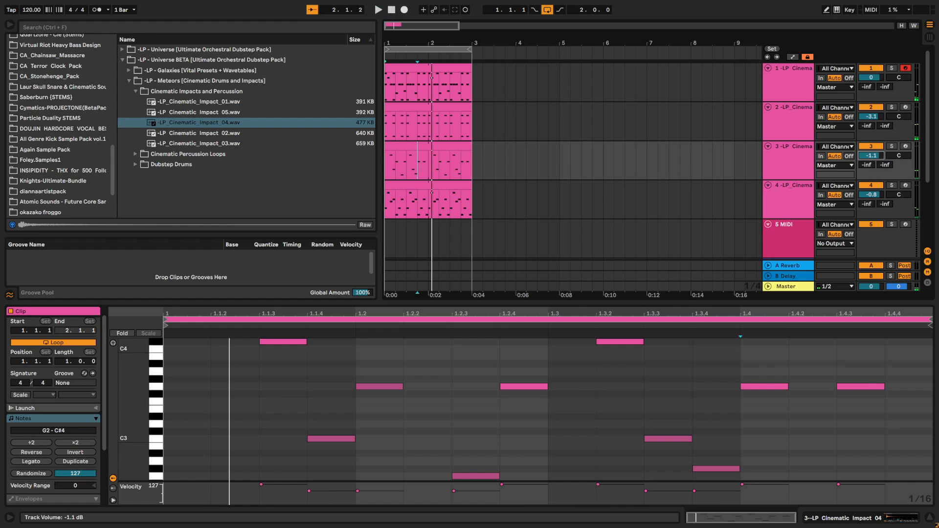
pyautogui.click(435, 145)
pyautogui.press('s')
pyautogui.press('space')
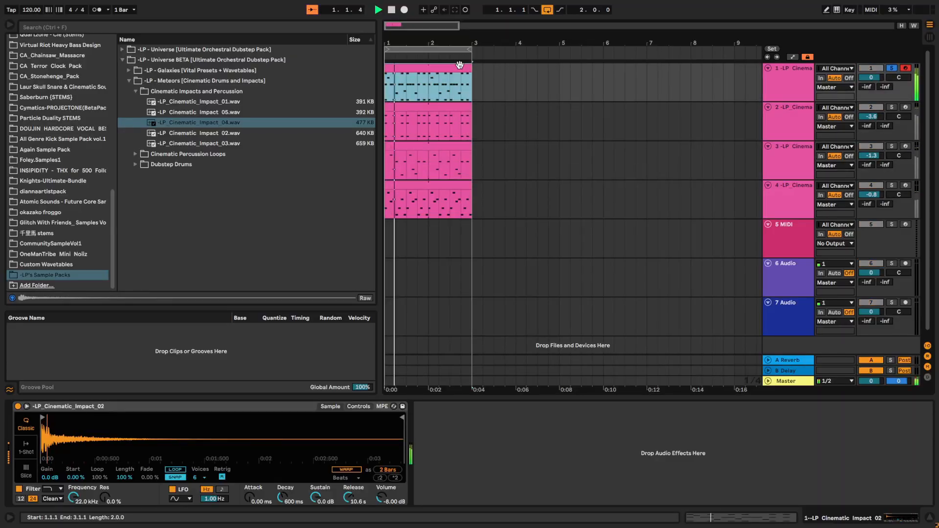
pyautogui.click(450, 126)
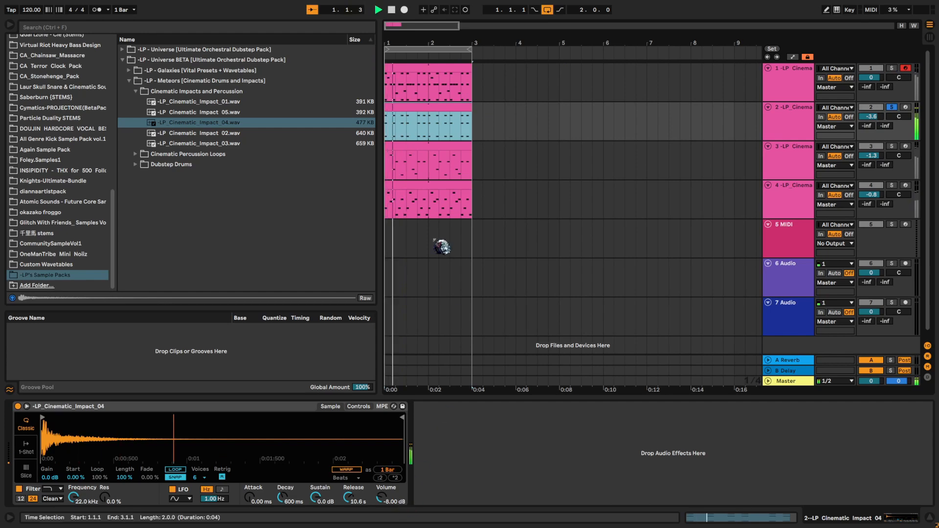
# - Transpose the second track's notes down an octave and set the third track's volume to -2.1 dB
pyautogui.doubleClick(457, 124)
pyautogui.hotkey('shift', 'Down')
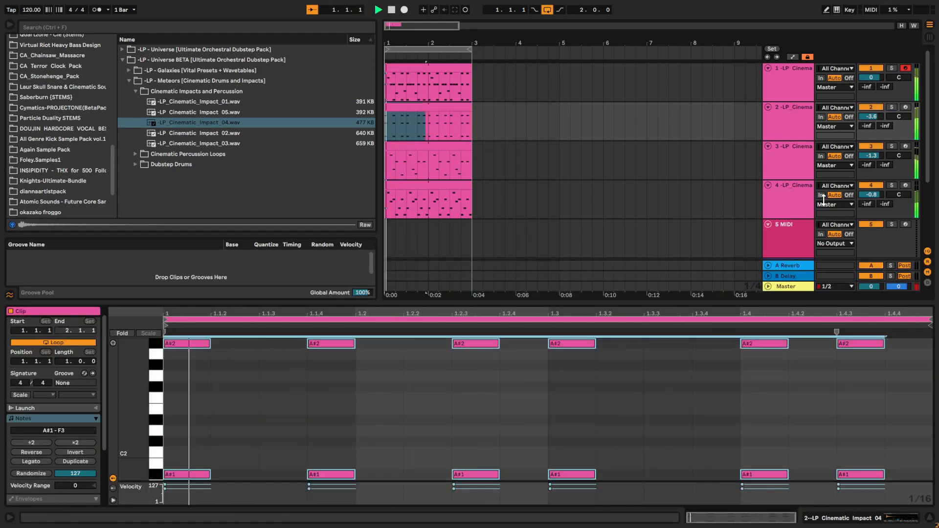
pyautogui.click(872, 117)
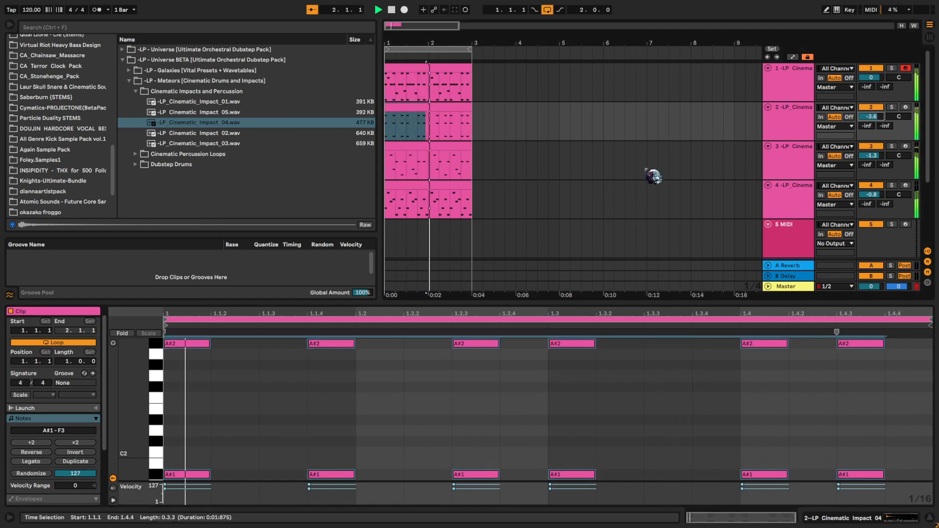
pyautogui.moveTo(878, 155); pyautogui.dragTo(877, 160)
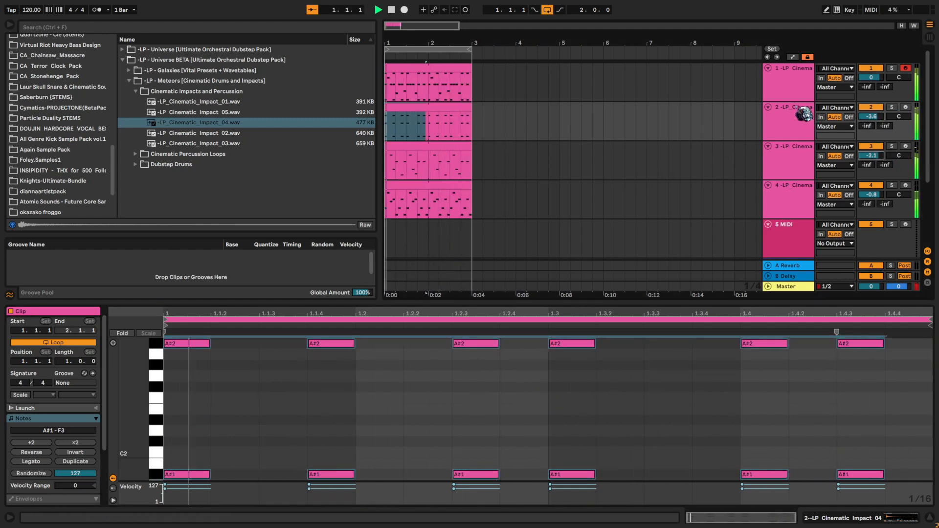
# - Audition the fourth track in solo and duplicate it as a fifth percussion track
pyautogui.press('space')
pyautogui.click(782, 210)
pyautogui.press('s')
pyautogui.press('space')
pyautogui.press('s')
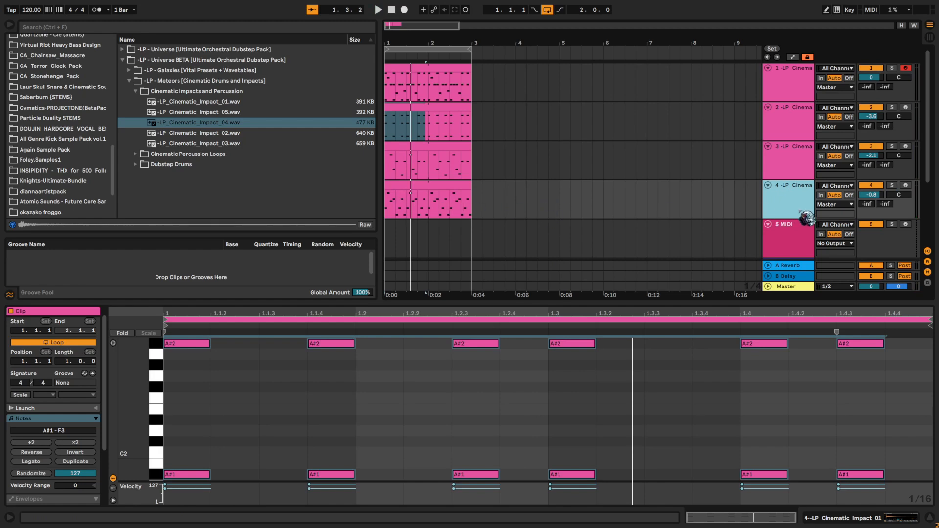
pyautogui.hotkey('ctrl', 'd')
pyautogui.click(679, 252)
# - Delete all notes from the duplicated track's clip and place a D#3 note at its start
pyautogui.click(455, 223)
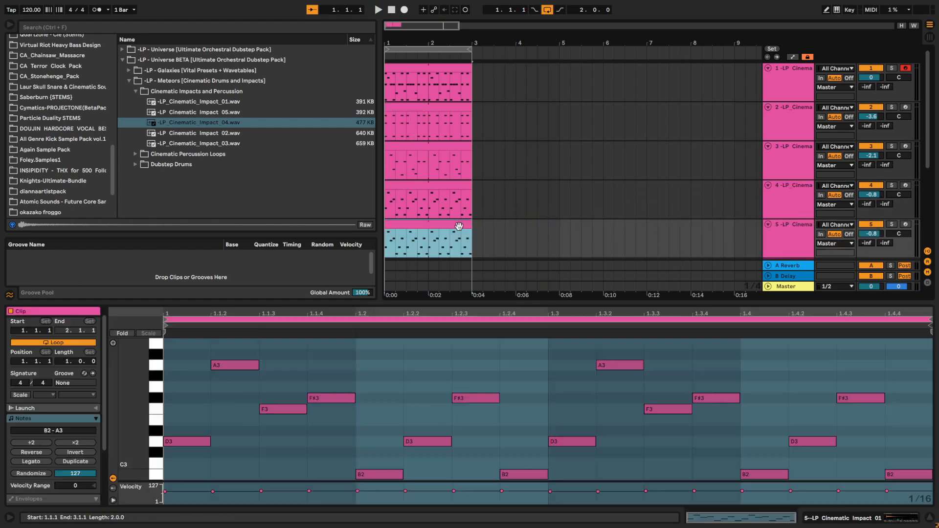
pyautogui.click(486, 374)
pyautogui.hotkey('ctrl', 'a')
pyautogui.press('Delete')
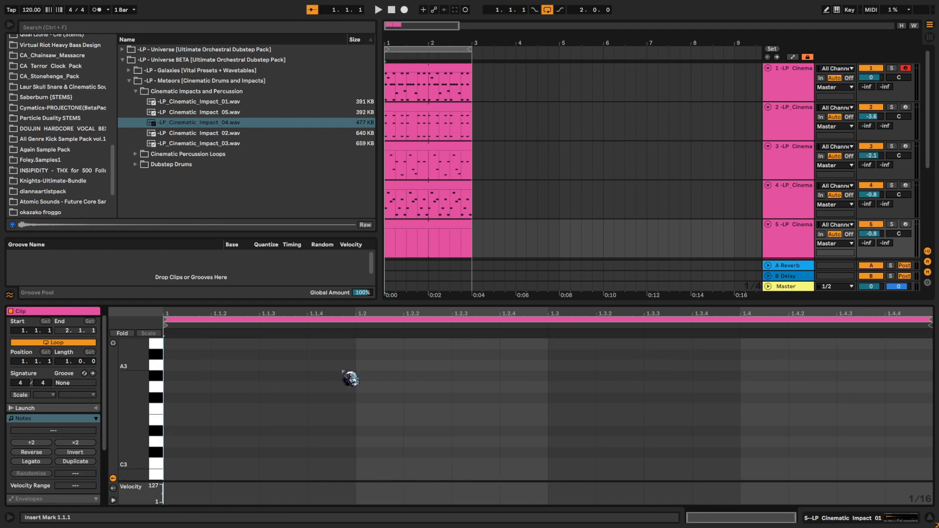
pyautogui.click(208, 434)
# - Show the fifth track's Simpler and search the horizondrums folder for "hat"
pyautogui.click(796, 243)
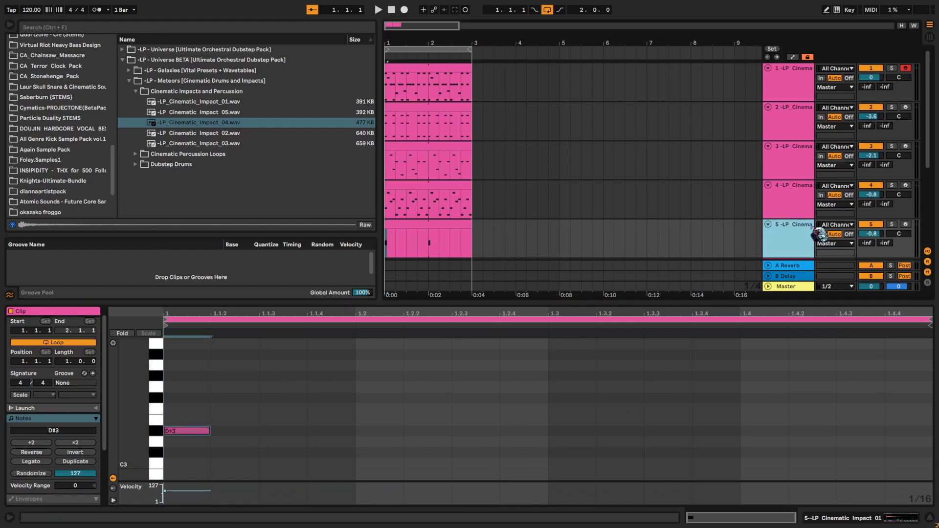
pyautogui.scroll(8, 8, 181)
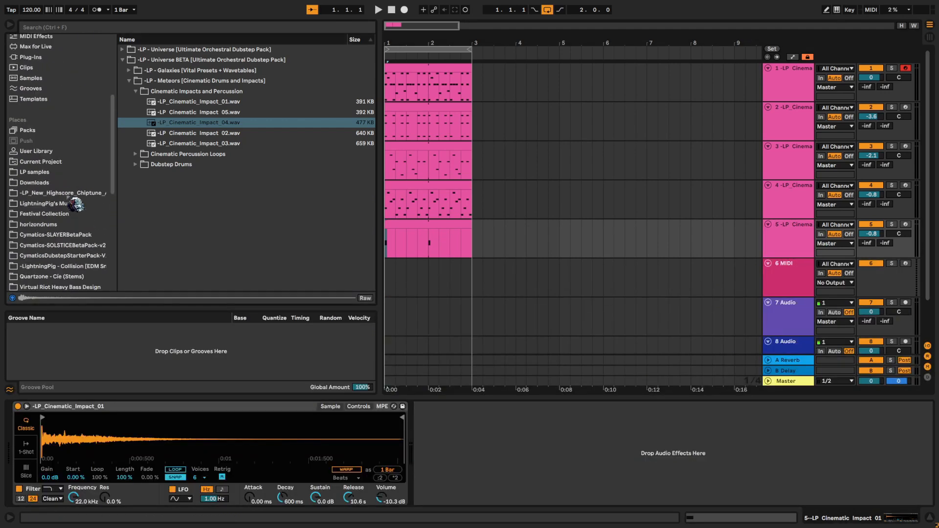
pyautogui.click(83, 224)
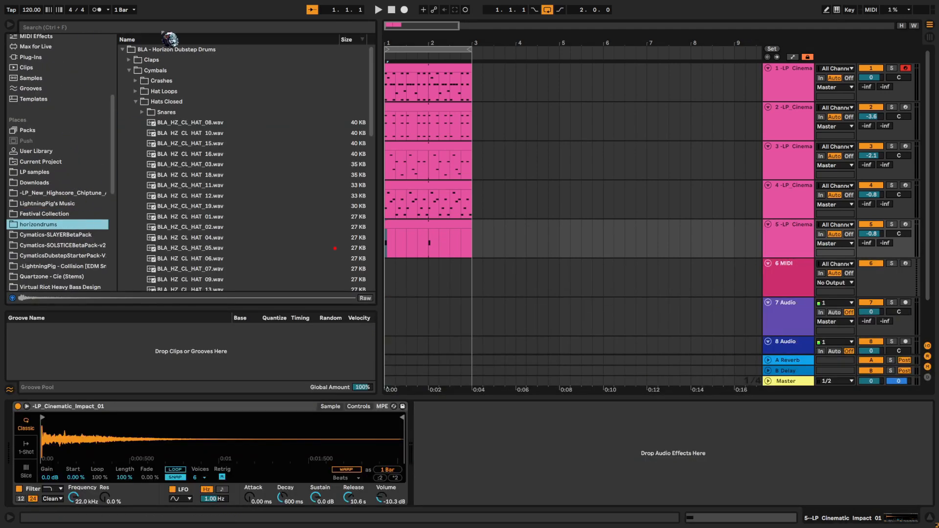
pyautogui.hotkey('ctrl', 'f')
pyautogui.write('hih')
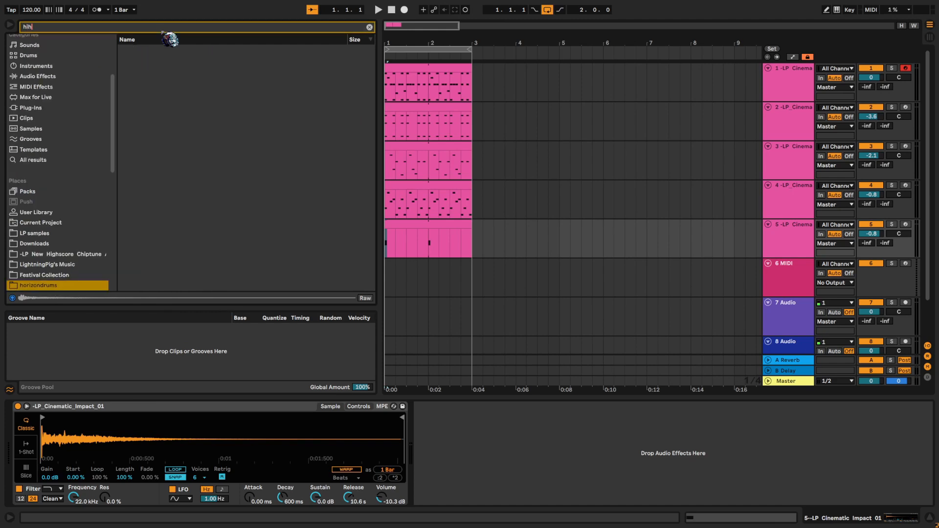
pyautogui.write('hat')
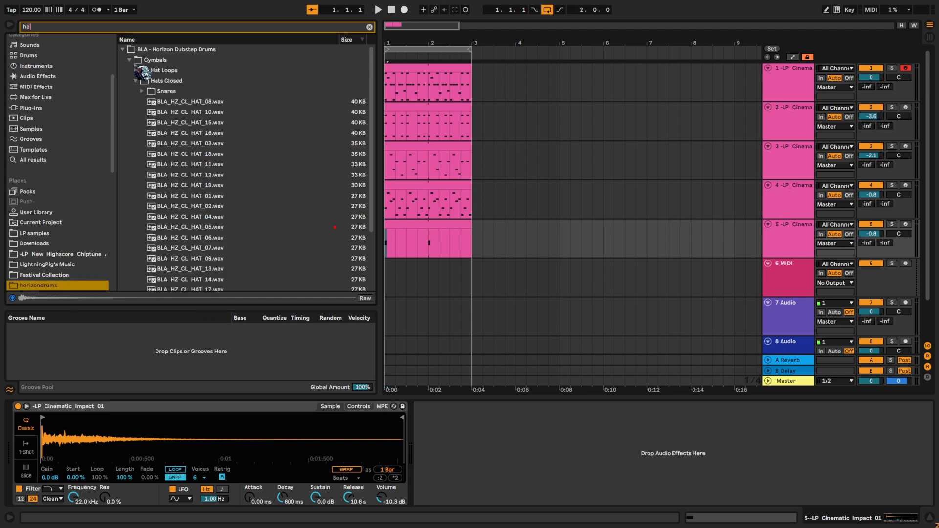
# - Audition several closed hat samples and load BLA_HZ_CL_HAT_15.wav into the fifth track's Simpler
pyautogui.click(205, 154)
pyautogui.click(240, 238)
pyautogui.click(325, 112)
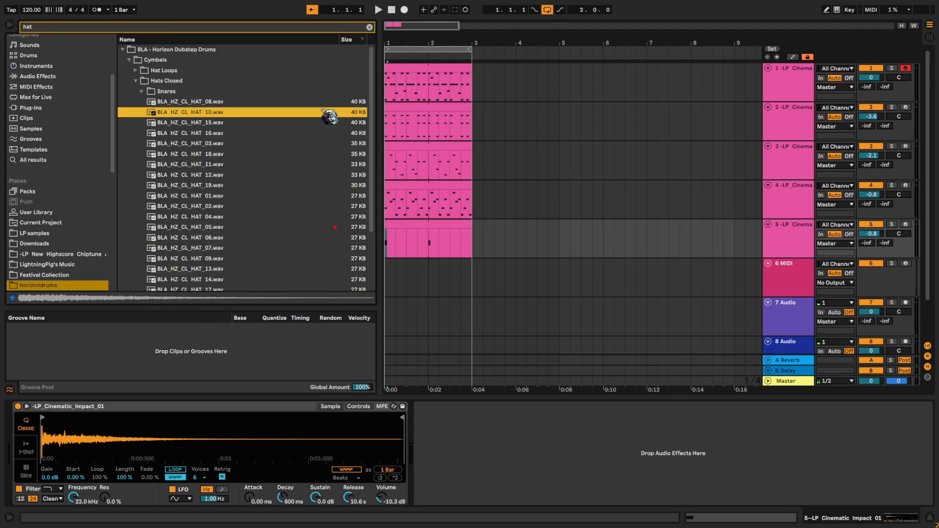
pyautogui.click(252, 122)
pyautogui.click(215, 132)
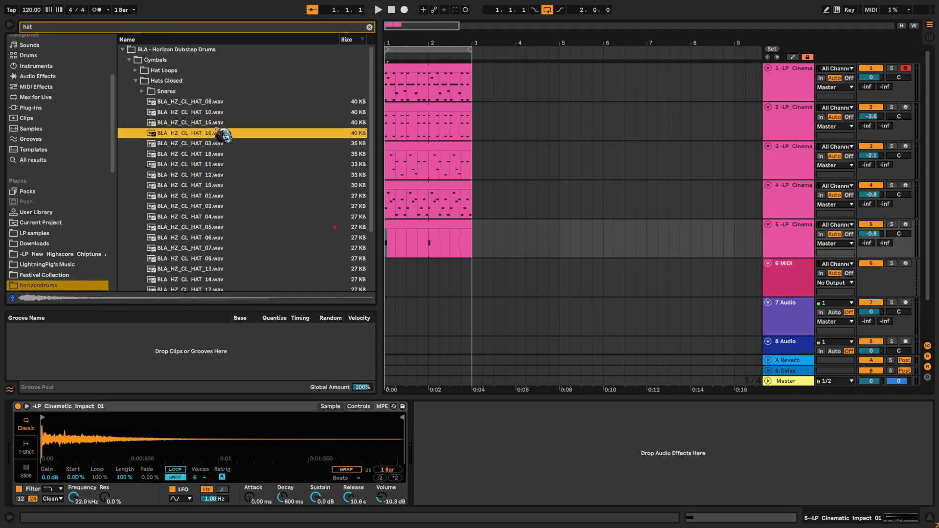
pyautogui.click(212, 122)
pyautogui.moveTo(266, 324); pyautogui.dragTo(296, 419)
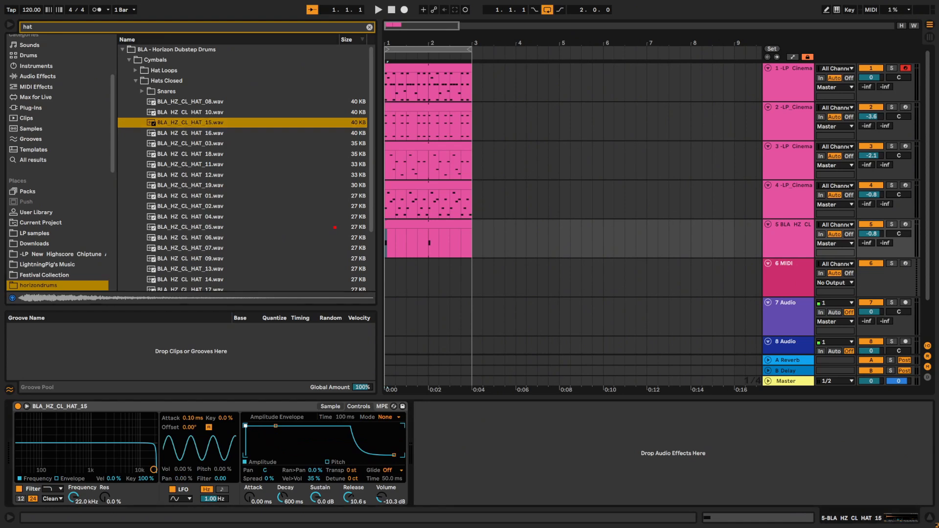
# - Copy the fourth track's clip over the fifth track's clip and play the hat track in solo
pyautogui.click(426, 190)
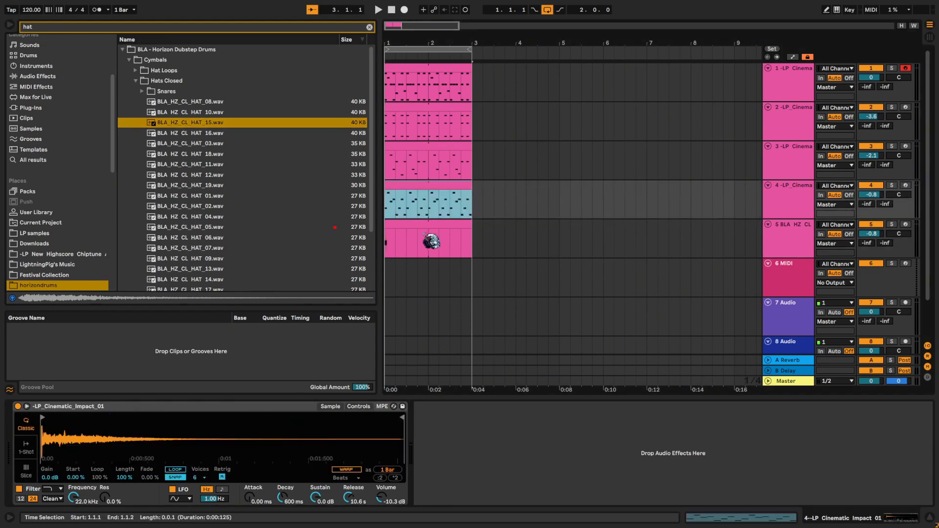
pyautogui.click(420, 228)
pyautogui.press('s')
pyautogui.press('space')
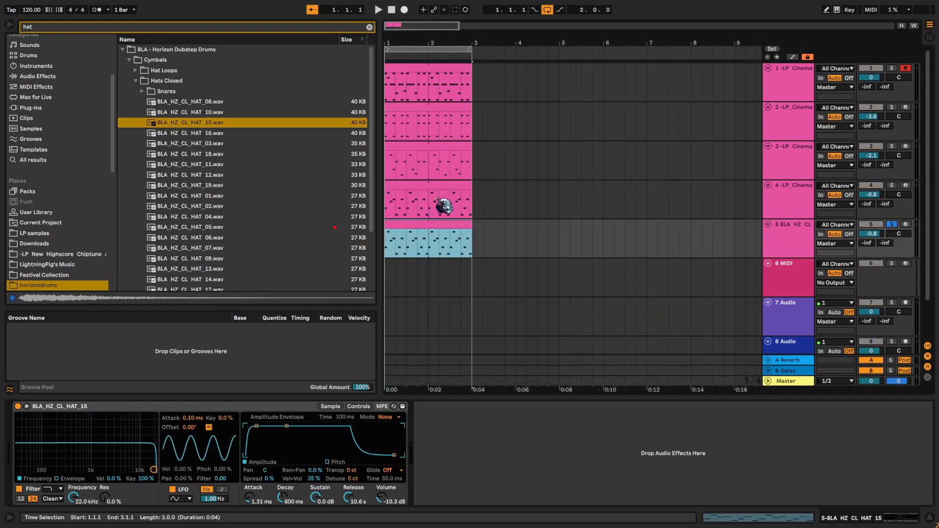
# - Shape the hat's amplitude envelope with a 17.1 ms attack, 1.17 s decay and sustain at -inf dB
pyautogui.click(310, 446)
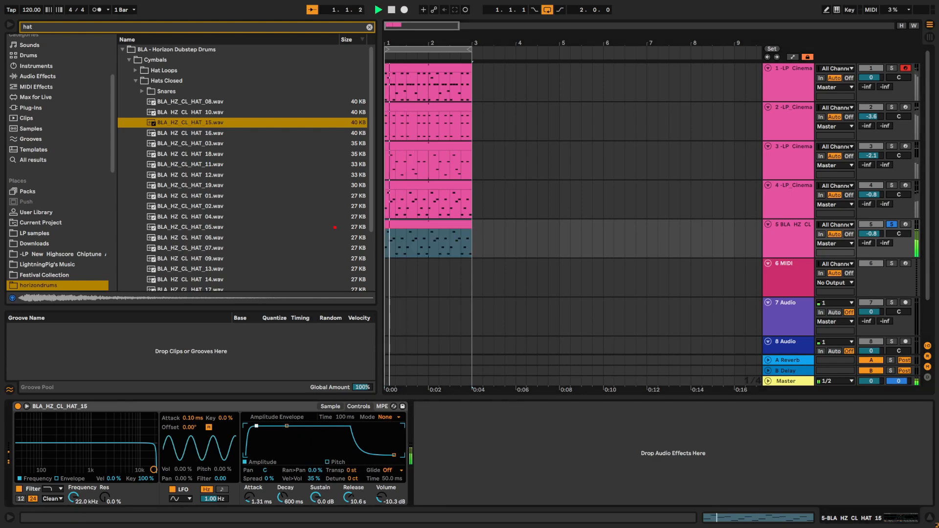
pyautogui.moveTo(257, 426); pyautogui.dragTo(297, 455)
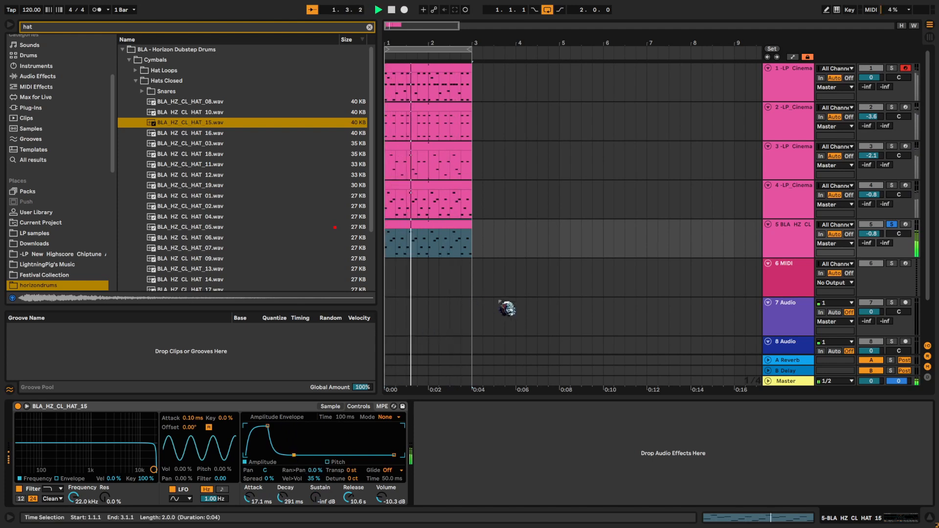
pyautogui.moveTo(294, 455); pyautogui.dragTo(301, 455)
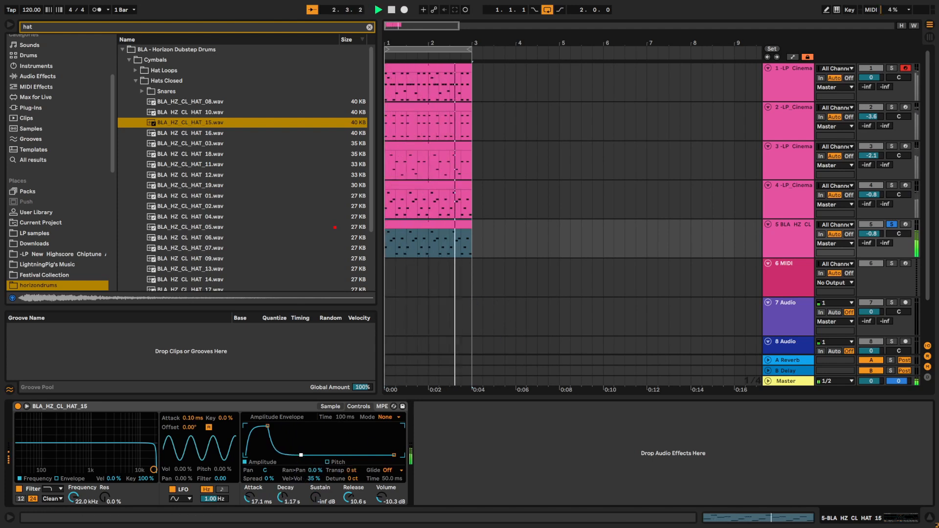
# - Take the hat track out of solo and delete every note from its clip
pyautogui.click(892, 225)
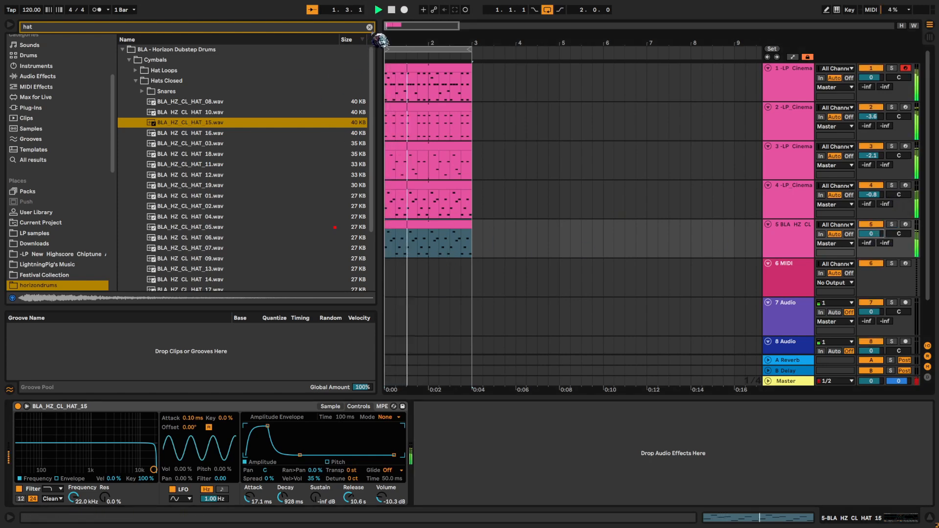
pyautogui.doubleClick(460, 253)
pyautogui.click(460, 370)
pyautogui.hotkey('ctrl', 'a')
pyautogui.press('Delete')
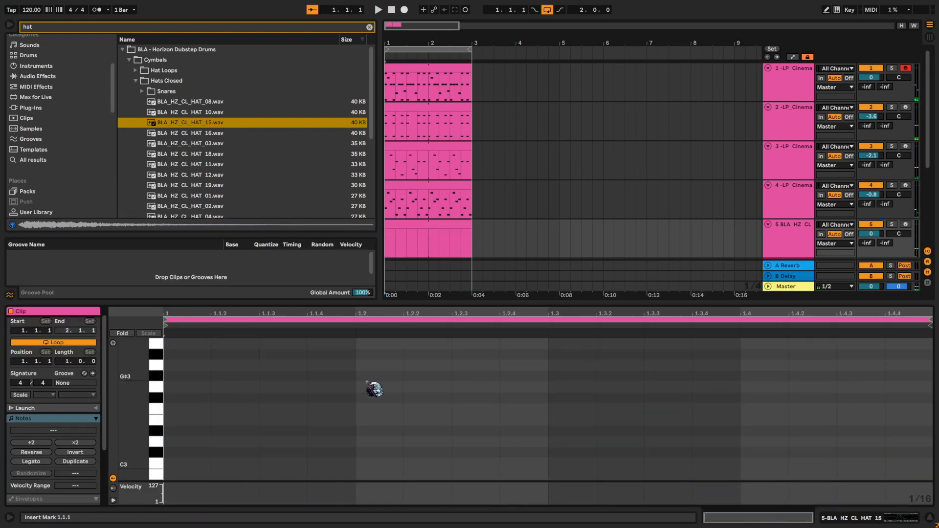
# - Enter sixteenth notes in the hat clip from its start: C4, D4, A#3 and four consecutive C4s, playing the track in solo
pyautogui.doubleClick(208, 388)
pyautogui.doubleClick(235, 366)
pyautogui.press('space')
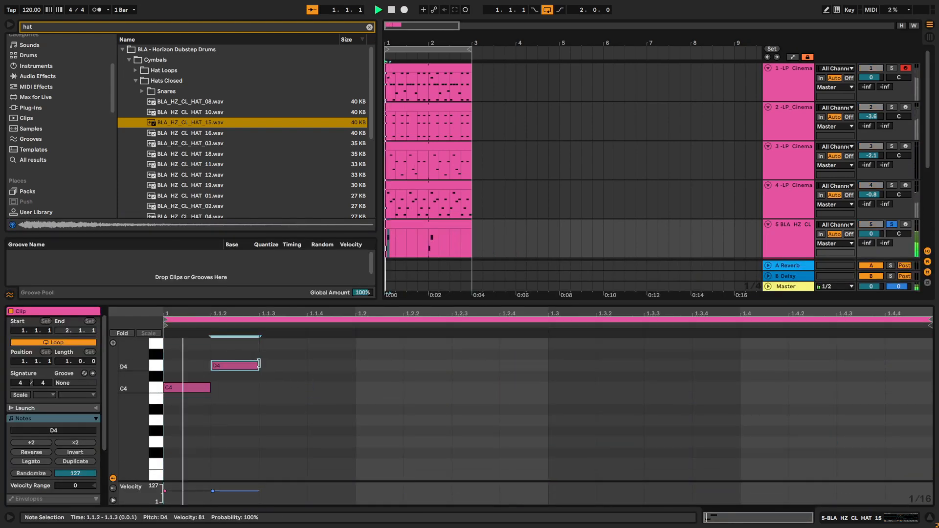
pyautogui.doubleClick(293, 387)
pyautogui.moveTo(305, 388); pyautogui.dragTo(303, 410)
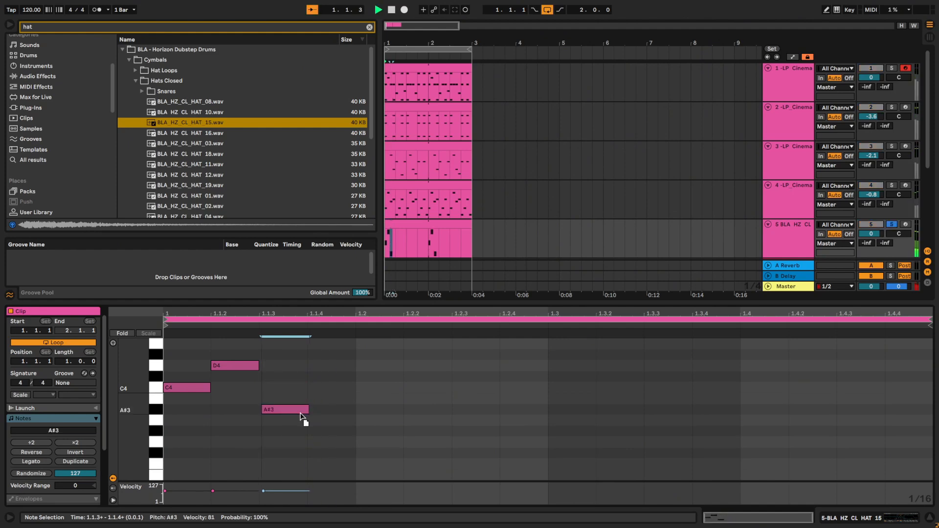
pyautogui.doubleClick(338, 387)
pyautogui.doubleClick(380, 387)
pyautogui.doubleClick(428, 387)
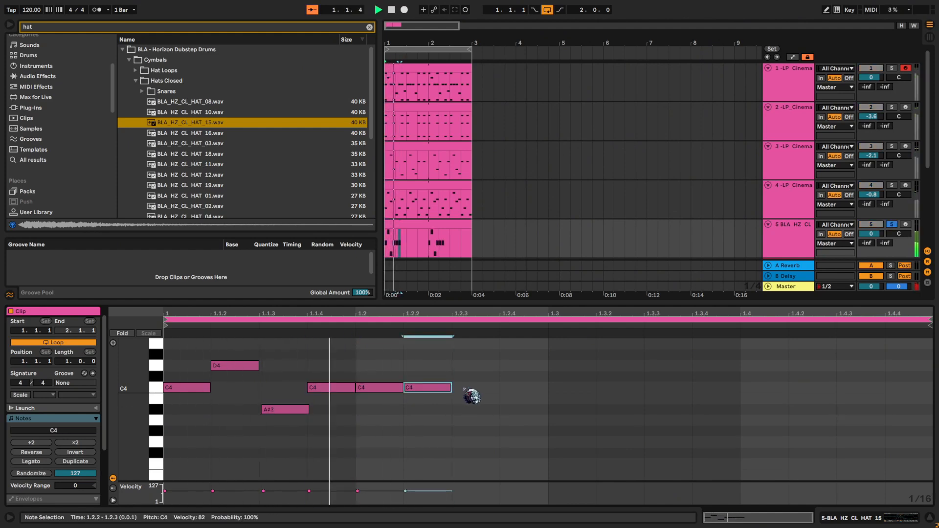
pyautogui.doubleClick(474, 387)
# - Raise the velocities of the D4 and the C4 at 1.2, and lower the C4s at 1.1.4 and 1.2.3, the latter to 35
pyautogui.click(446, 452)
pyautogui.hotkey('ctrl', 'a')
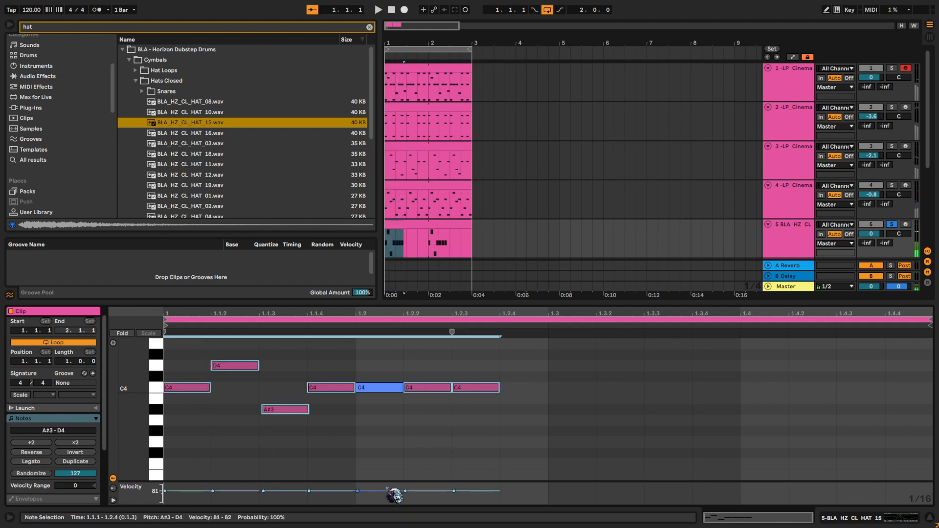
pyautogui.press('space')
pyautogui.click(325, 445)
pyautogui.moveTo(213, 492); pyautogui.dragTo(213, 484)
pyautogui.moveTo(347, 496); pyautogui.dragTo(396, 484)
pyautogui.click(441, 470)
pyautogui.moveTo(491, 491); pyautogui.dragTo(492, 497)
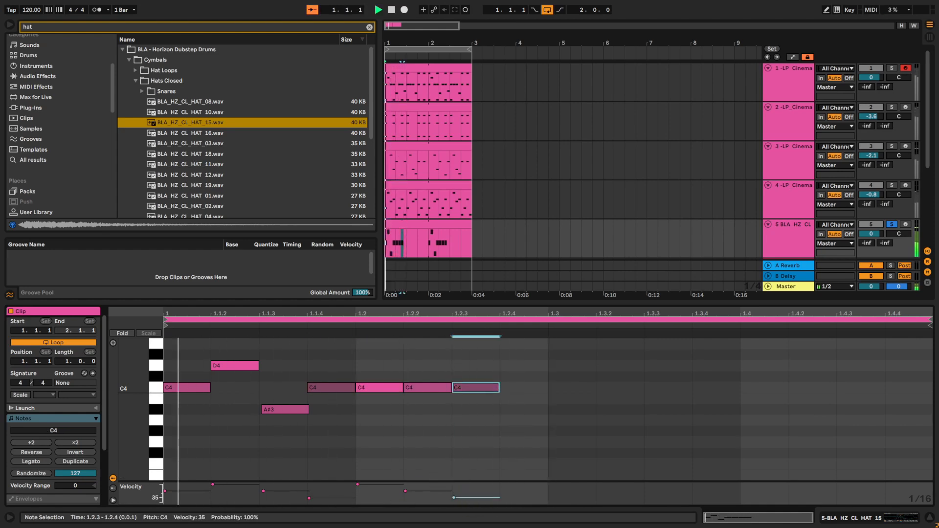
# - Add a C4 at 1.2.4 and duplicate the eight-note hat pattern to fill the bar
pyautogui.press('space')
pyautogui.click(536, 383)
pyautogui.press('space')
pyautogui.doubleClick(537, 385)
pyautogui.press('space')
pyautogui.click(543, 381)
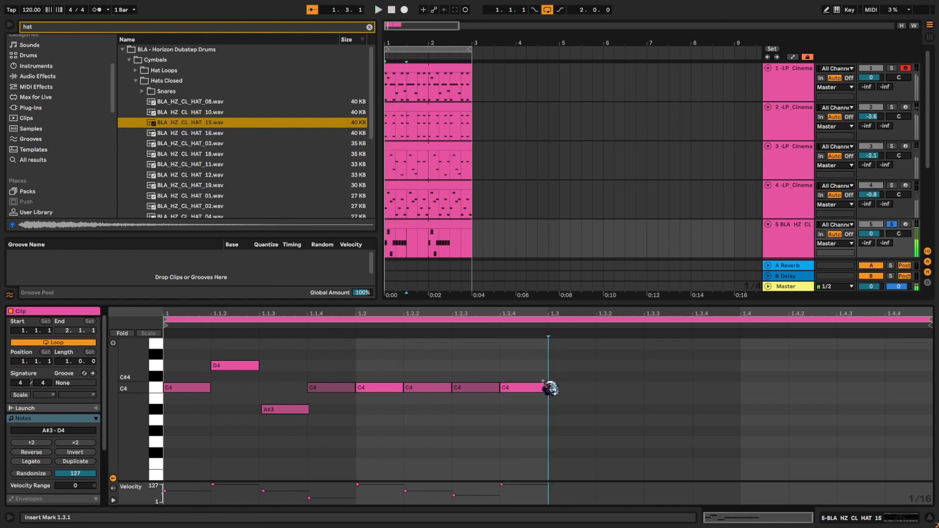
pyautogui.hotkey('ctrl', 'a')
pyautogui.hotkey('ctrl', 'd')
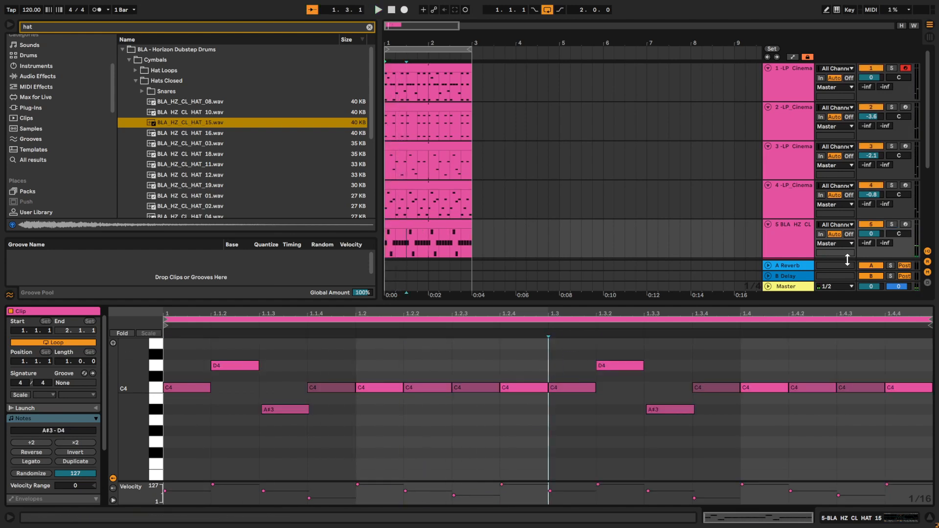
# - Play all tracks together and set the hat track's volume to -1.1 dB
pyautogui.press('space')
pyautogui.moveTo(874, 238); pyautogui.dragTo(874, 242)
pyautogui.click(800, 246)
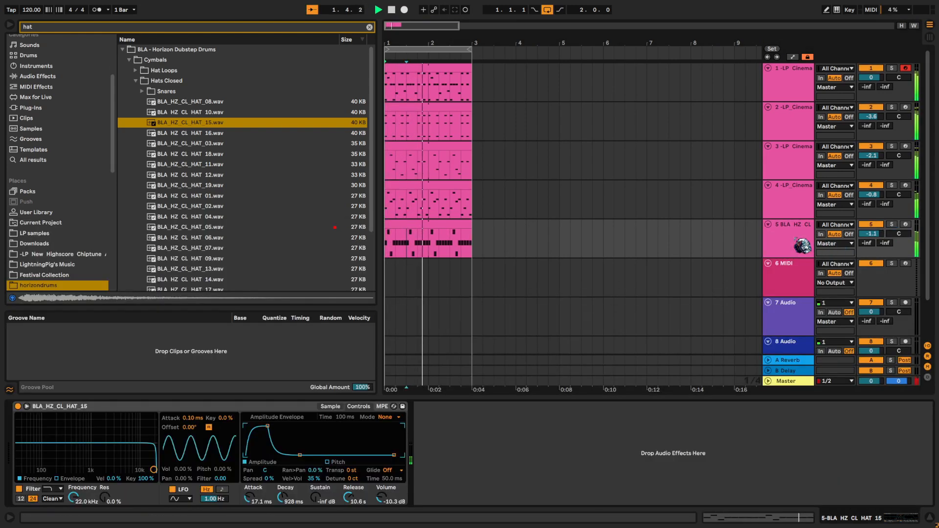
# - Search the audio effects for "rever" and add Reverb after the hat's Simpler
pyautogui.press('space')
pyautogui.press('BackSpace')
pyautogui.press('BackSpace')
pyautogui.press('BackSpace')
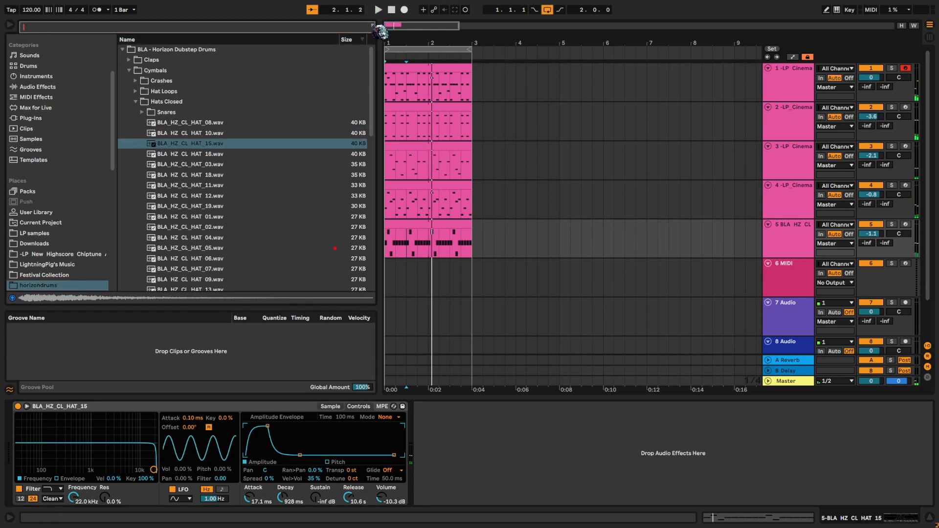
pyautogui.write('rever')
pyautogui.click(65, 77)
pyautogui.moveTo(158, 91); pyautogui.dragTo(451, 416)
# - Solo the hat track and set the Reverb's decay to 2.01 s and dry/wet to 52%
pyautogui.press('space')
pyautogui.press('s')
pyautogui.moveTo(542, 489); pyautogui.dragTo(542, 481)
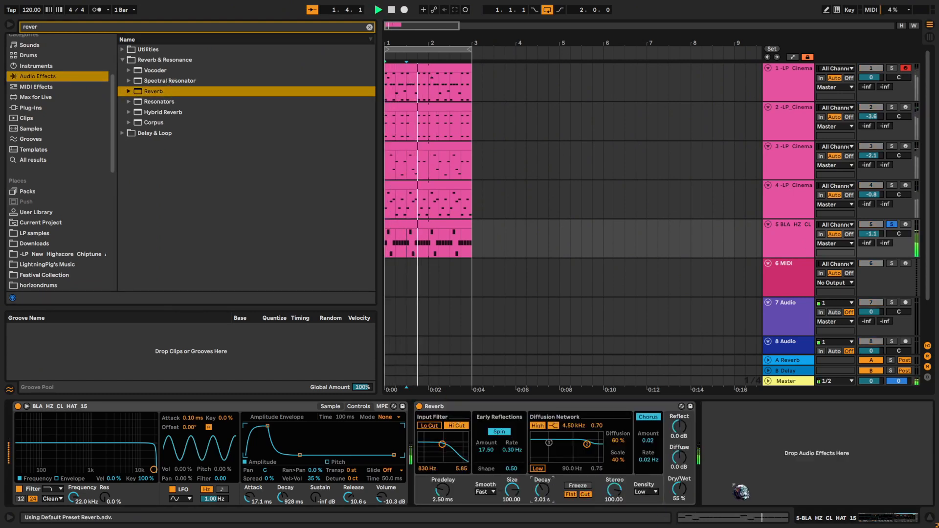
pyautogui.moveTo(679, 489); pyautogui.dragTo(679, 492)
# - Set the hat's amplitude decay to 2.09 s and sustain to -68 dB, with its track at -2.0 dB panned 16L
pyautogui.moveTo(300, 455); pyautogui.dragTo(314, 461)
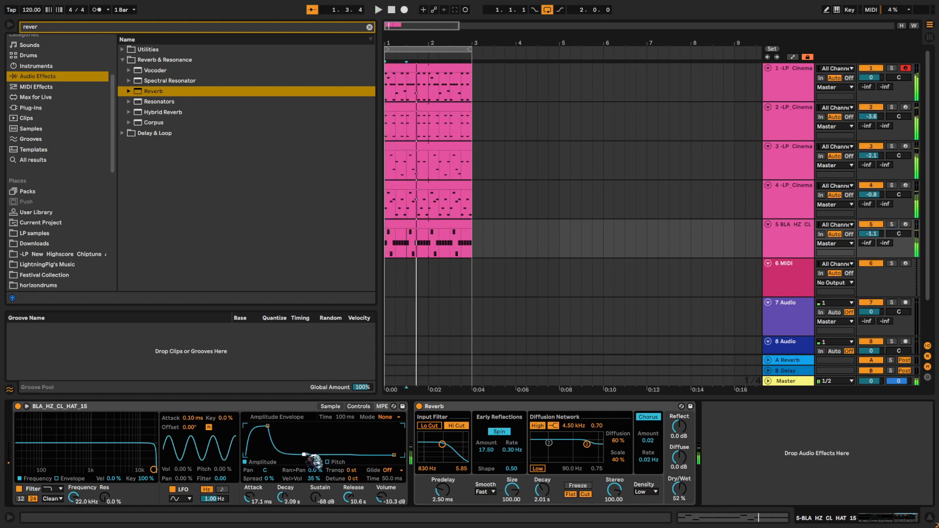
pyautogui.moveTo(872, 236); pyautogui.dragTo(872, 238)
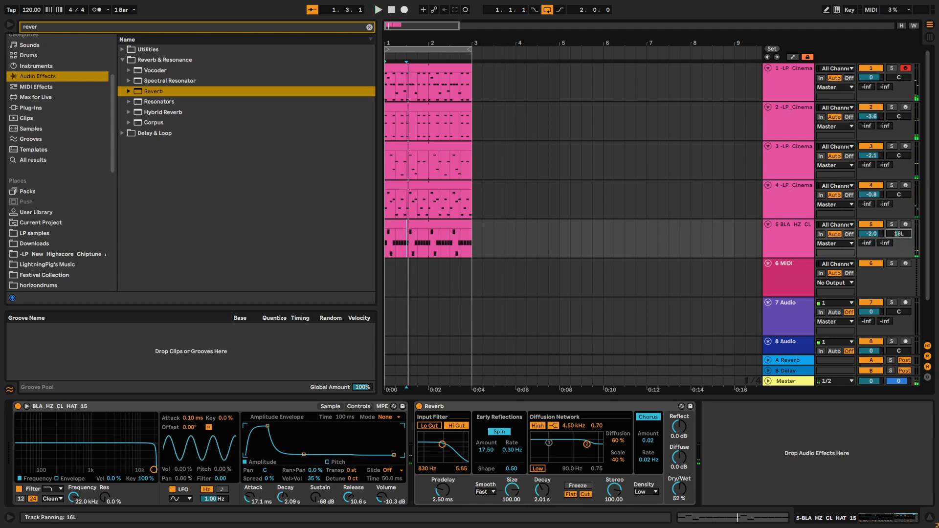
pyautogui.press('space')
# - Select tracks 1 to 5 and lower their volumes together, bringing track 1 to -3.9 dB
pyautogui.click(805, 241)
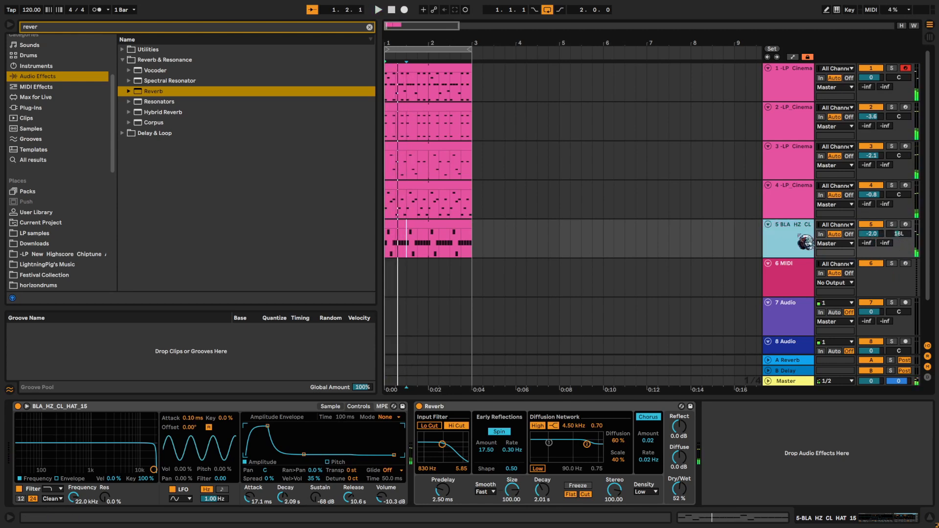
pyautogui.keyDown('shift'); pyautogui.click(795, 90); pyautogui.keyUp('shift')
pyautogui.moveTo(872, 77); pyautogui.dragTo(872, 79)
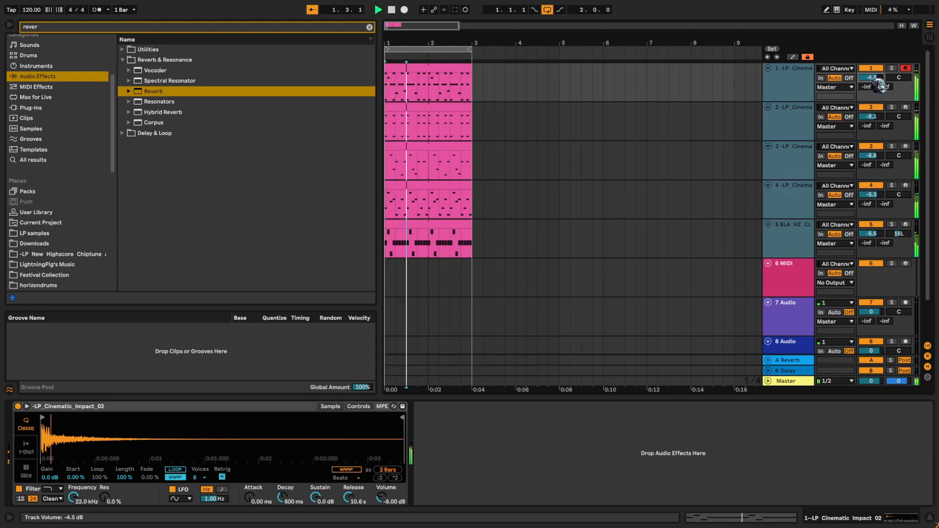
pyautogui.moveTo(872, 80); pyautogui.dragTo(872, 79)
# - Solo all five percussion tracks and listen to the lowered mix
pyautogui.keyDown('shift'); pyautogui.click(800, 243); pyautogui.keyUp('shift')
pyautogui.press('s')
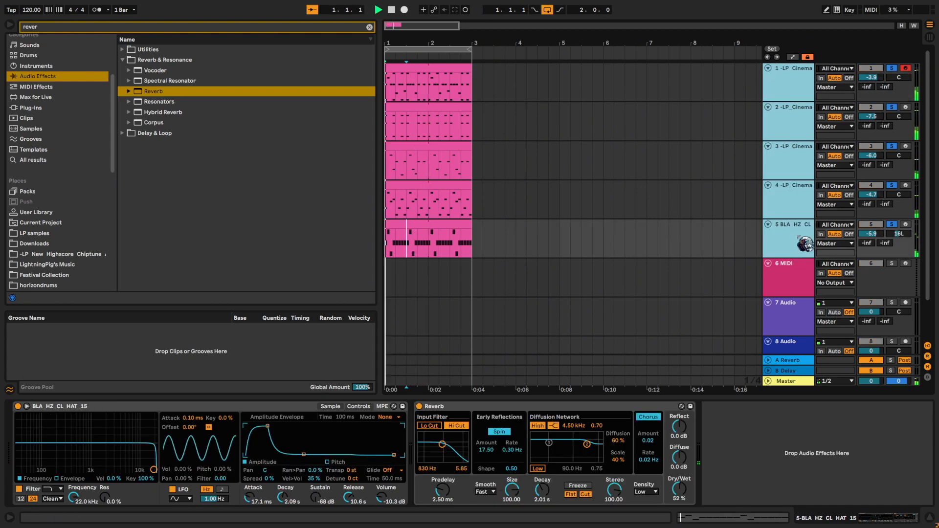
pyautogui.press('space')
pyautogui.moveTo(895, 189); pyautogui.dragTo(895, 184)
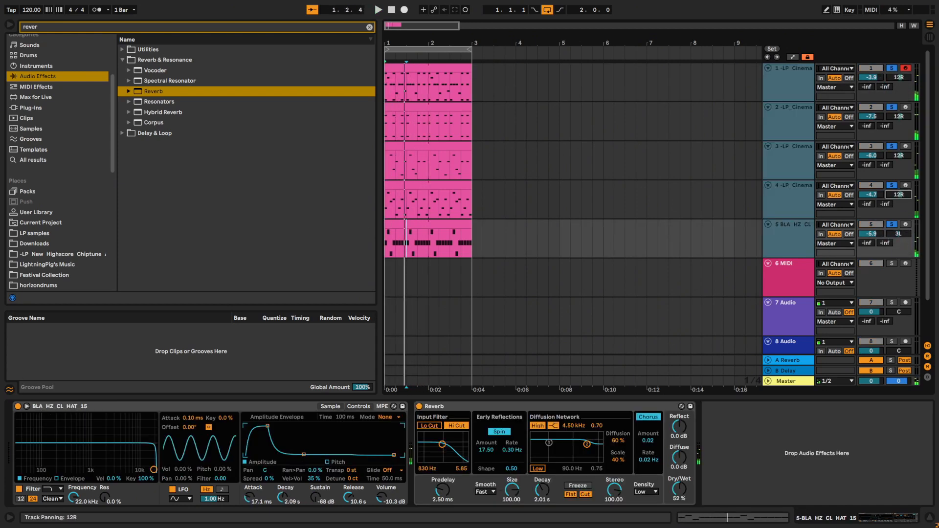
# - Play the fourth track in solo and pan it to 17R
pyautogui.click(803, 209)
pyautogui.click(782, 207)
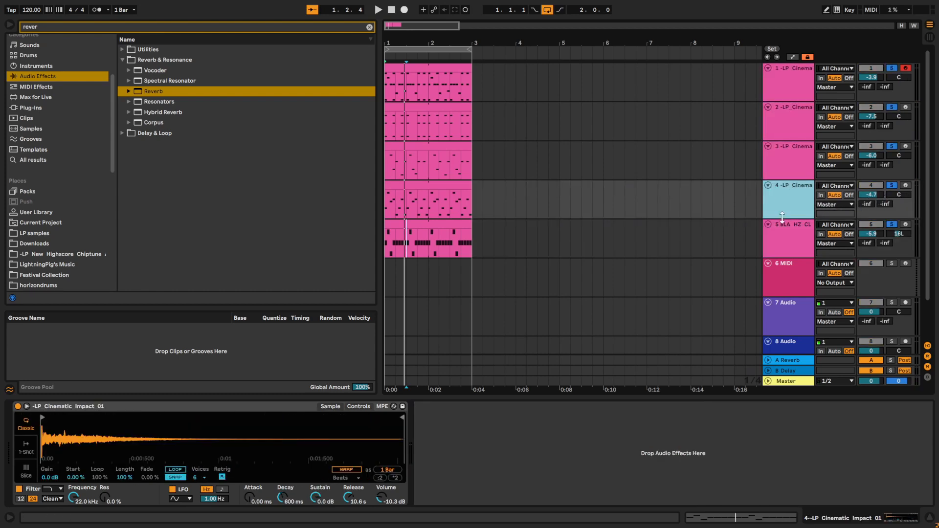
pyautogui.press('space')
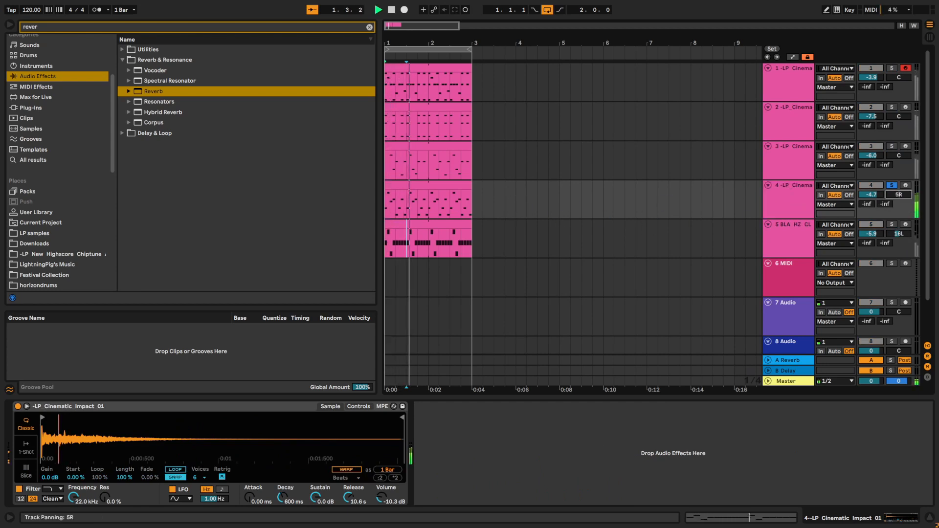
pyautogui.moveTo(900, 195)
pyautogui.mouseDown()
pyautogui.moveTo(900, 187)
pyautogui.moveTo(903, 195)
pyautogui.mouseUp()
pyautogui.press('space')
# - Play the third track in solo and pan it to 8L
pyautogui.click(892, 146)
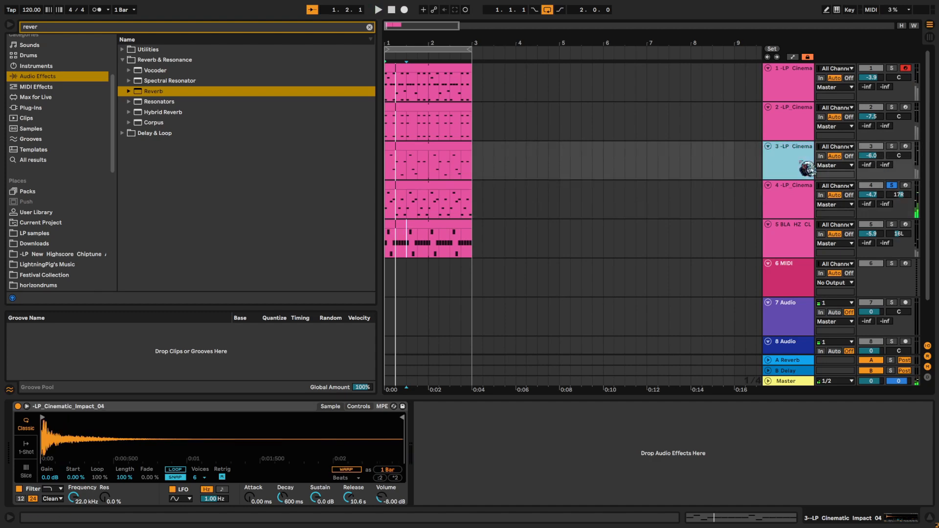
pyautogui.press('space')
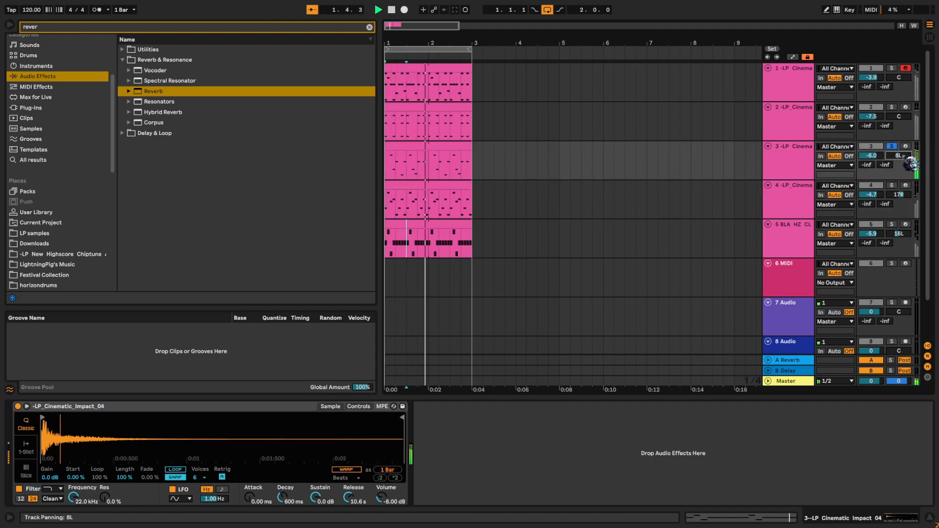
pyautogui.moveTo(903, 157)
pyautogui.mouseDown()
pyautogui.moveTo(903, 165)
pyautogui.moveTo(903, 156)
pyautogui.mouseUp()
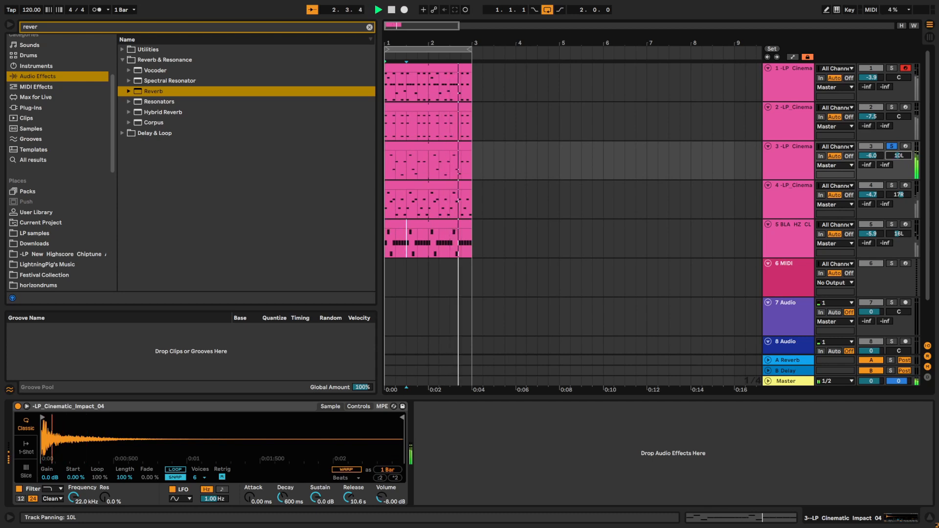
# - Listen to the second and first tracks in solo, keeping their panning centred
pyautogui.click(810, 126)
pyautogui.press('s')
pyautogui.moveTo(902, 117); pyautogui.dragTo(901, 117)
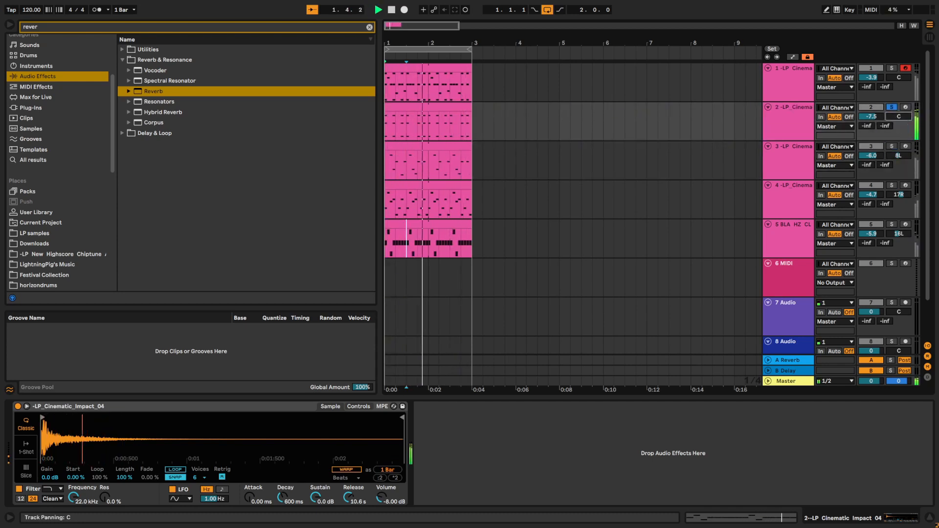
pyautogui.click(811, 94)
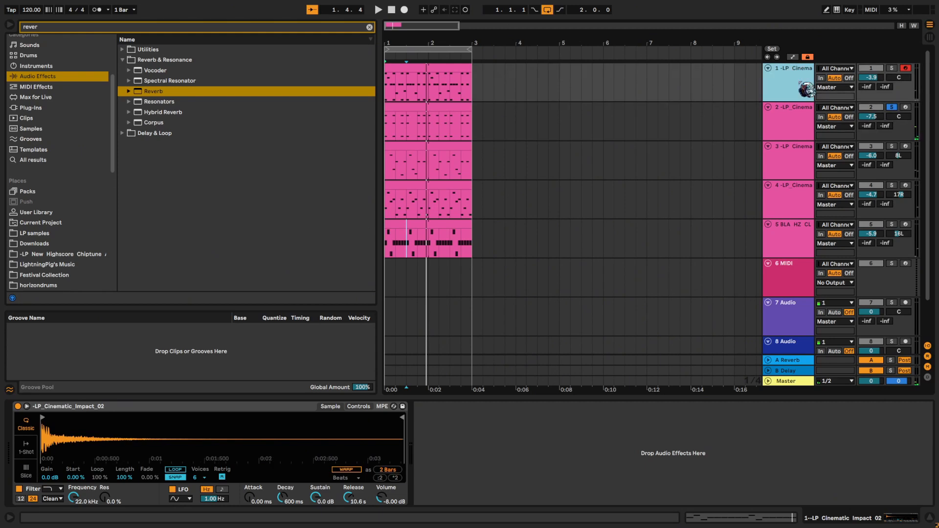
pyautogui.press('s')
pyautogui.press('space')
pyautogui.press('space')
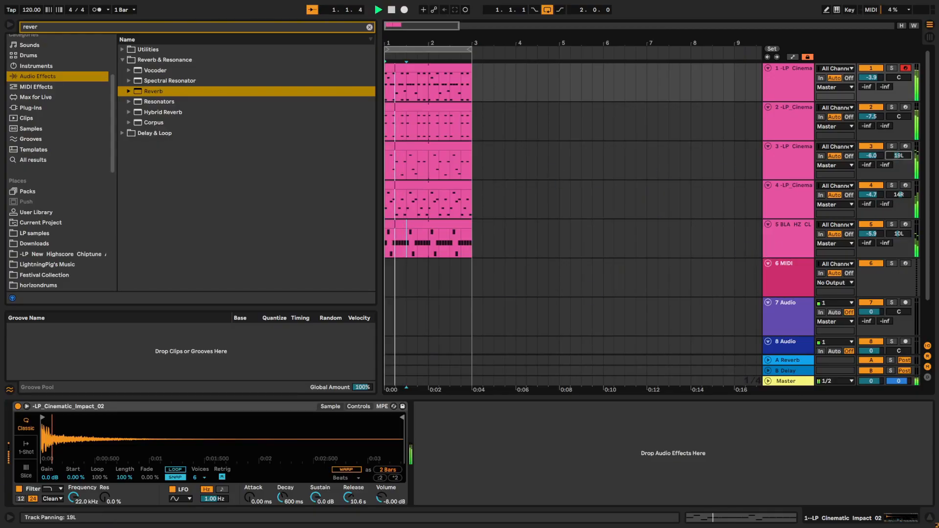
# - Set the third track's panning to 16L and the hat track's volume to -8.5 dB
pyautogui.moveTo(903, 156); pyautogui.dragTo(902, 162)
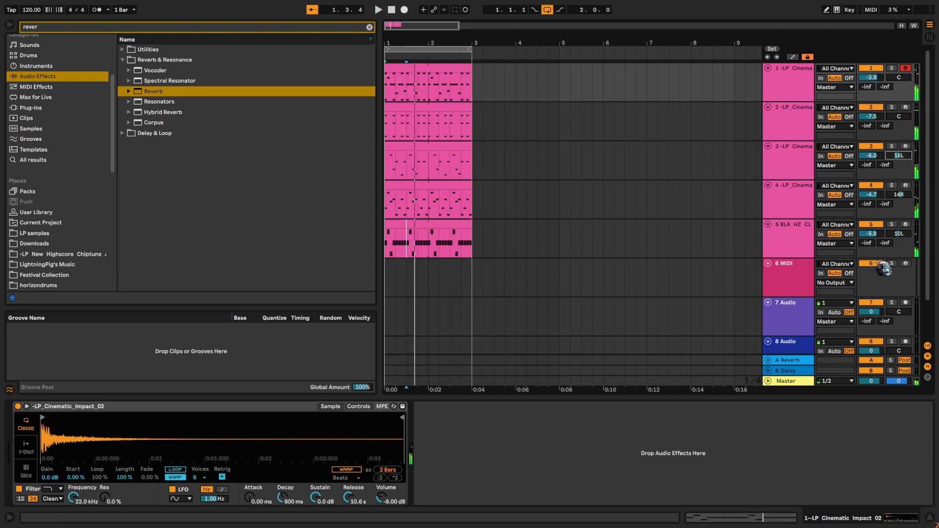
pyautogui.moveTo(873, 235); pyautogui.dragTo(875, 245)
pyautogui.press('space')
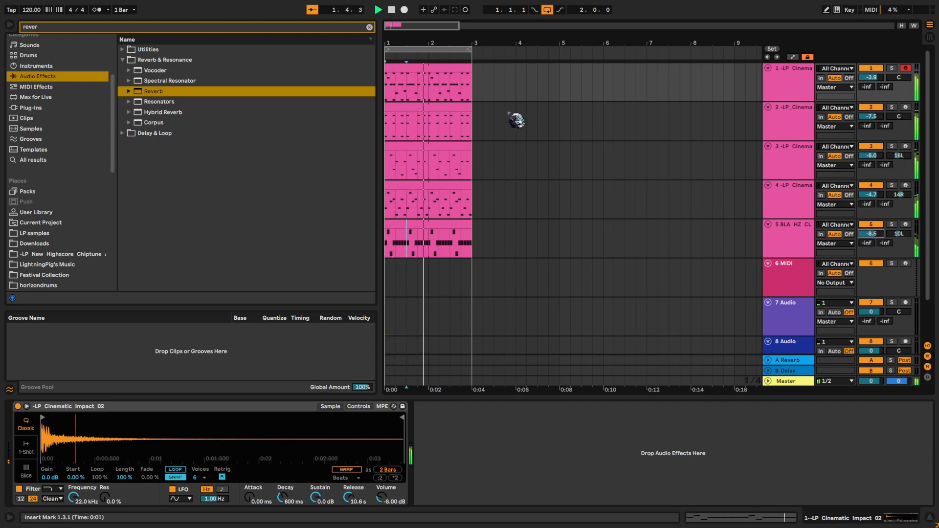
# - Clear the browser search and return the insert mark to the start of the arrangement
pyautogui.click(369, 28)
pyautogui.click(464, 130)
pyautogui.press('space')
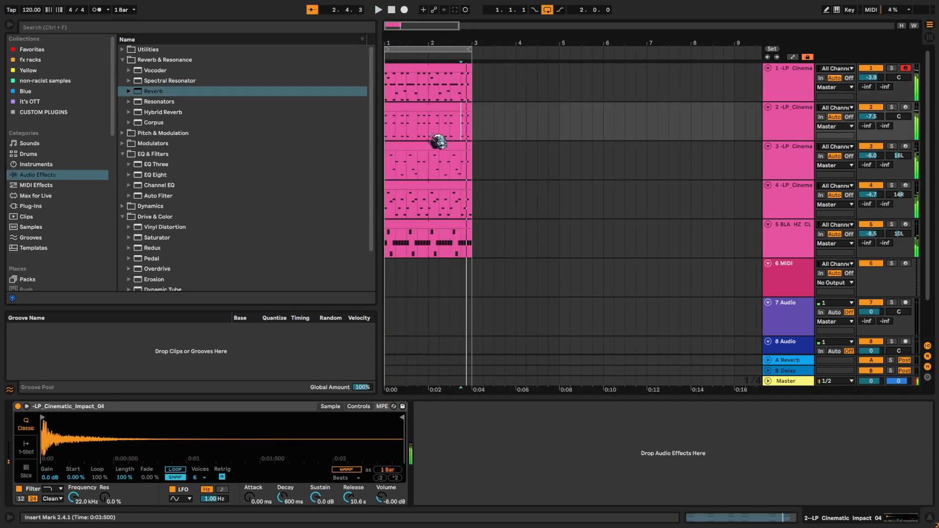
pyautogui.click(385, 128)
pyautogui.scroll(2, 388, 129)
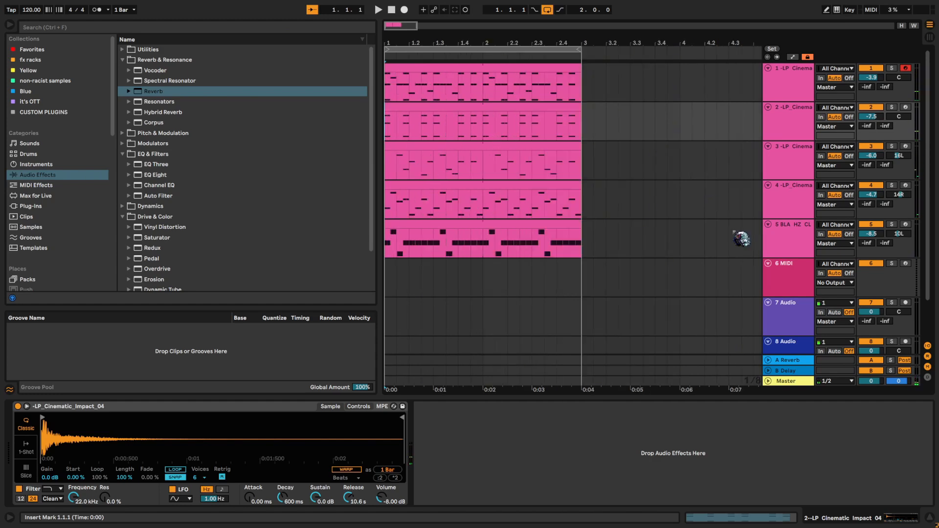
# - Group the five percussion tracks, from the first impact track through the hat track
pyautogui.click(804, 242)
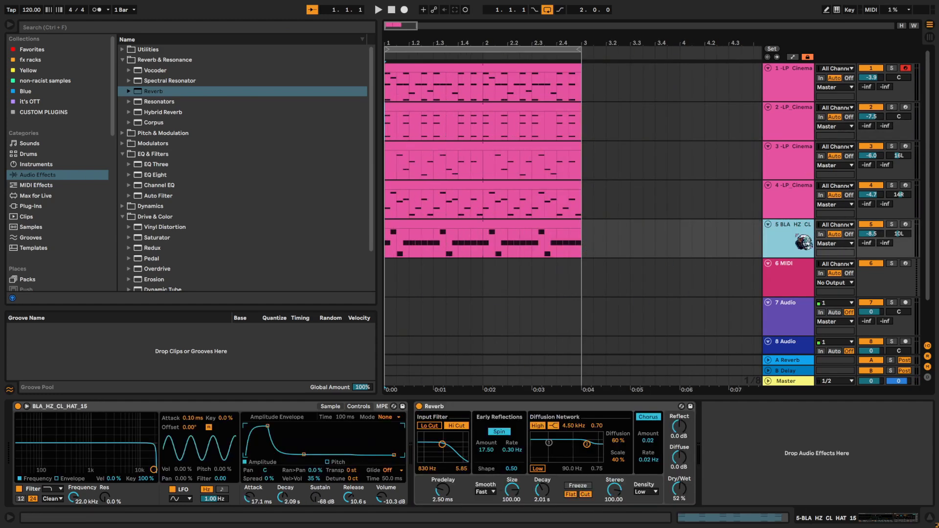
pyautogui.keyDown('shift'); pyautogui.click(802, 98); pyautogui.keyUp('shift')
pyautogui.press('super+g')
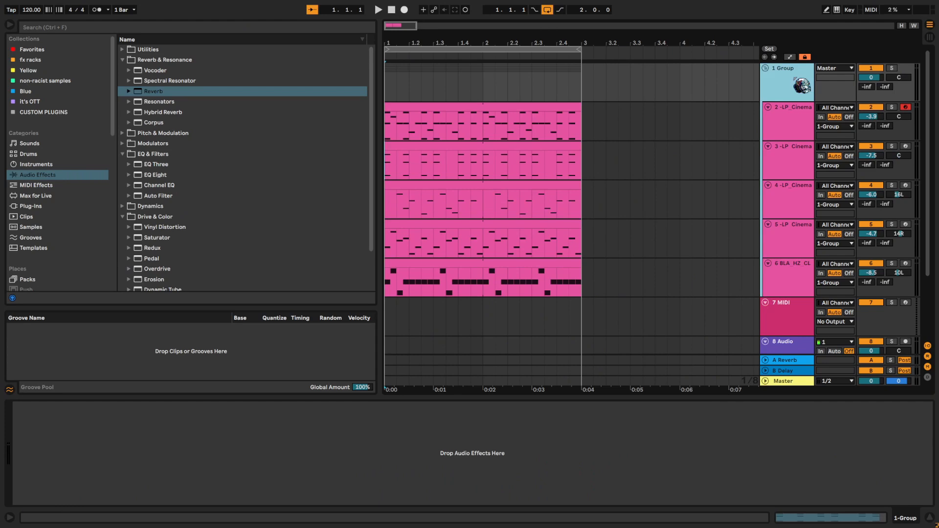
pyautogui.hotkey('ctrl', 'f')
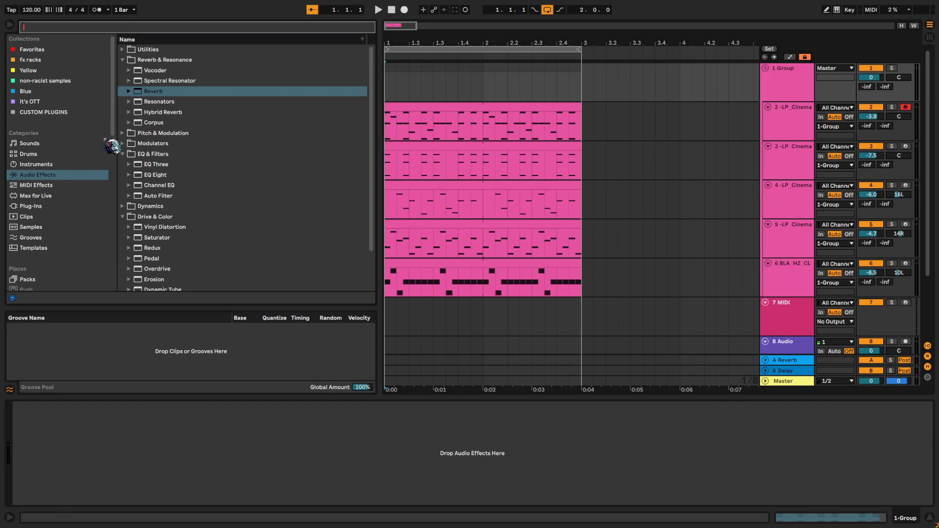
pyautogui.write('gl')
pyautogui.press('BackSpace')
pyautogui.press('BackSpace')
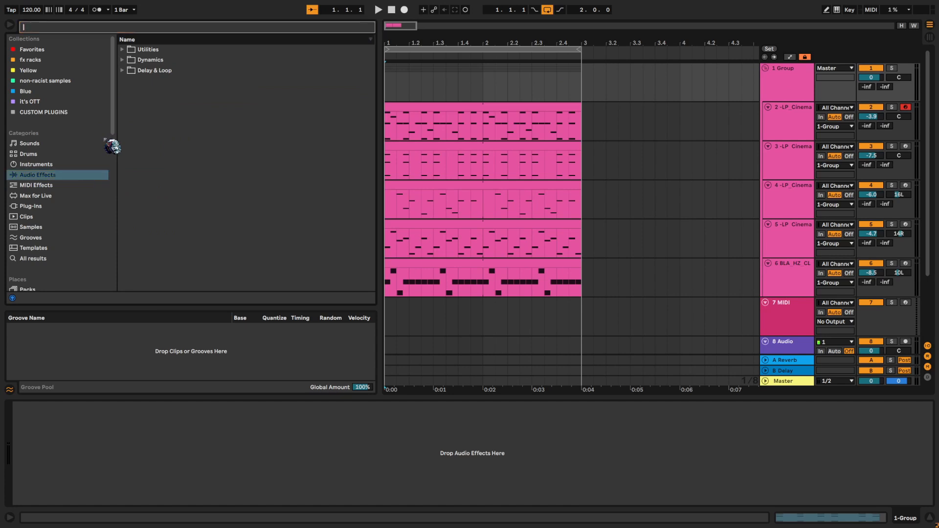
# - Add the OTT preset to the percussion group and reduce its Amount to 56 %
pyautogui.click(43, 102)
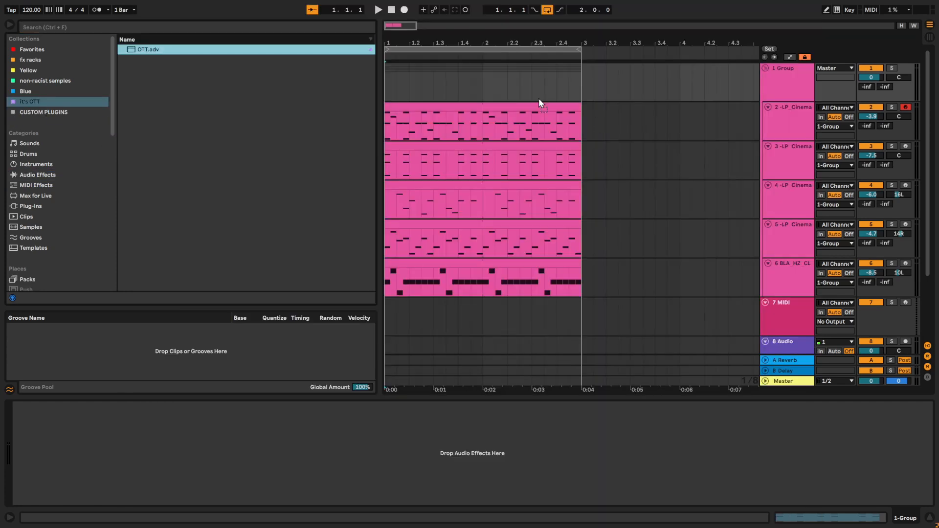
pyautogui.moveTo(539, 101); pyautogui.dragTo(548, 98)
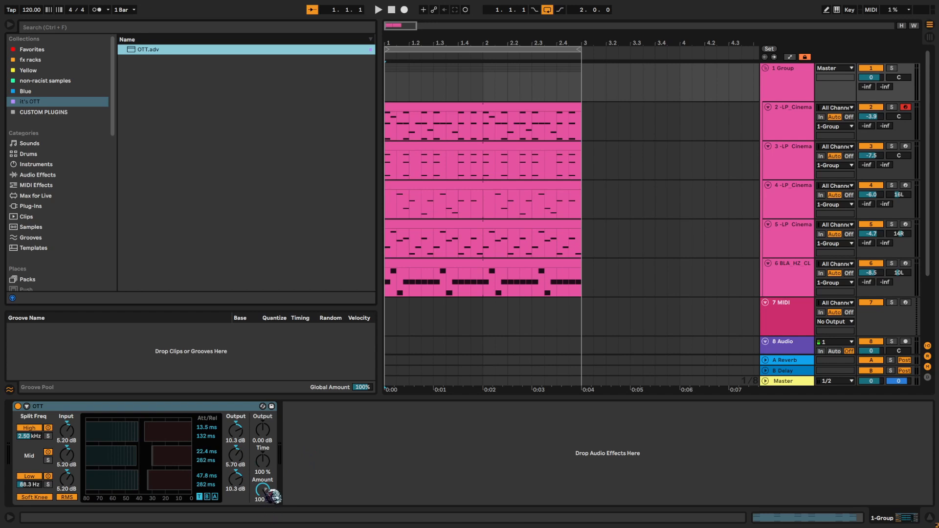
pyautogui.moveTo(272, 495); pyautogui.dragTo(272, 514)
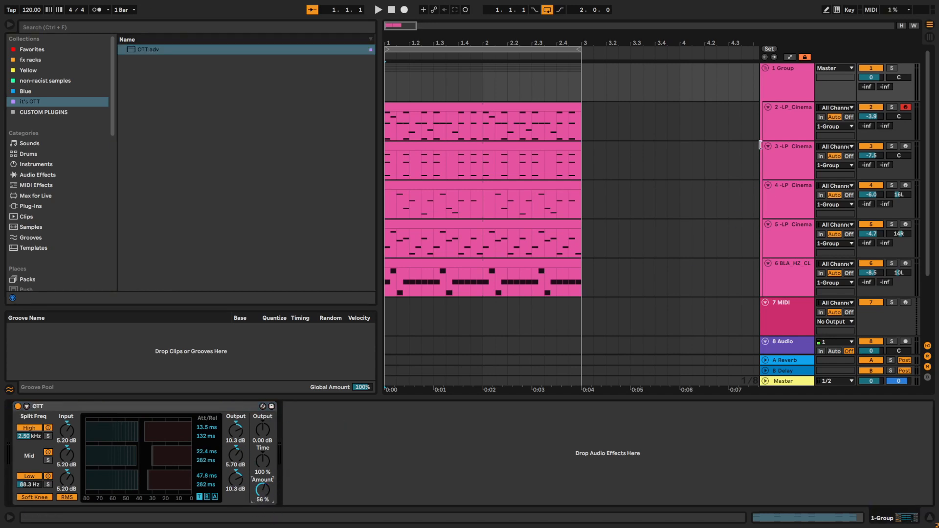
# - Solo the group and lower the OTT Amount to 37 % while auditioning the rhythm
pyautogui.click(796, 98)
pyautogui.press('s')
pyautogui.moveTo(269, 491); pyautogui.dragTo(269, 500)
pyautogui.press('space')
pyautogui.click(270, 431)
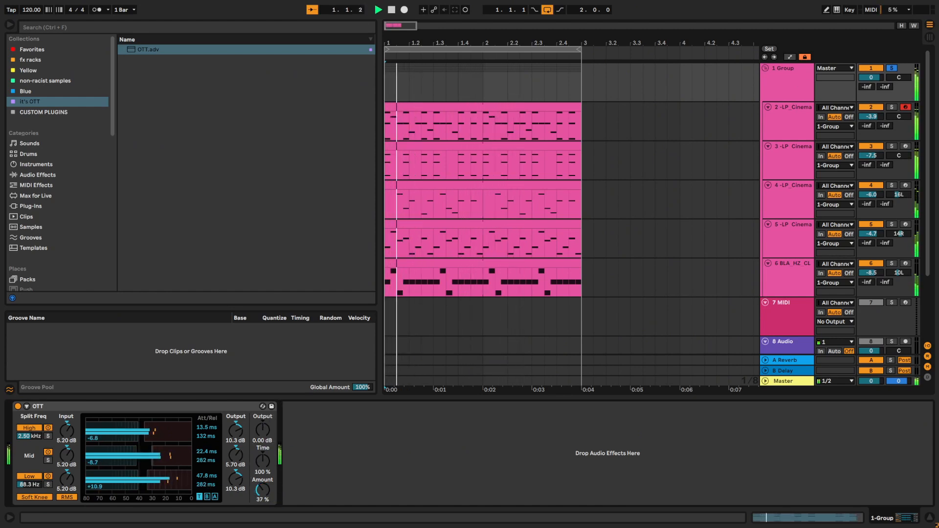
pyautogui.press('space')
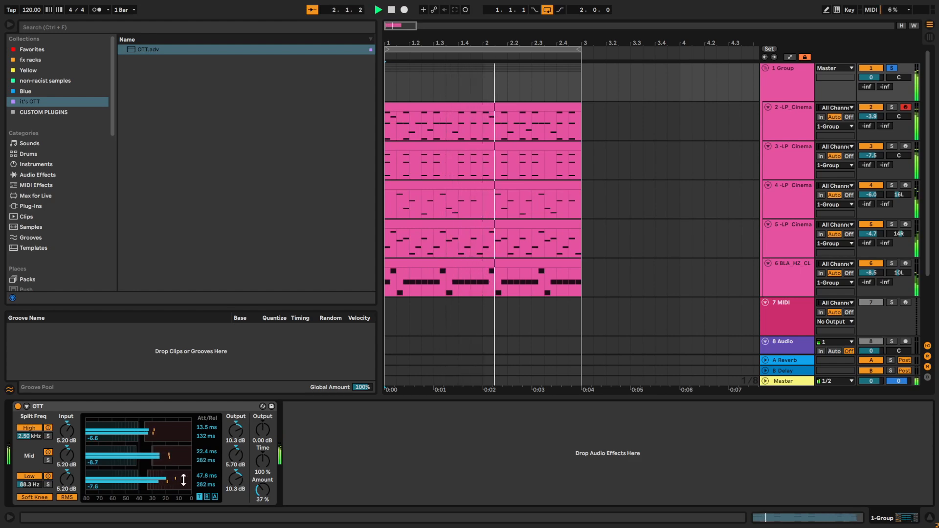
pyautogui.press('space')
# - Add EQ Eight after OTT on the group and set its low band to 82.5 Hz at -2.85 dB
pyautogui.click(360, 30)
pyautogui.write('eq')
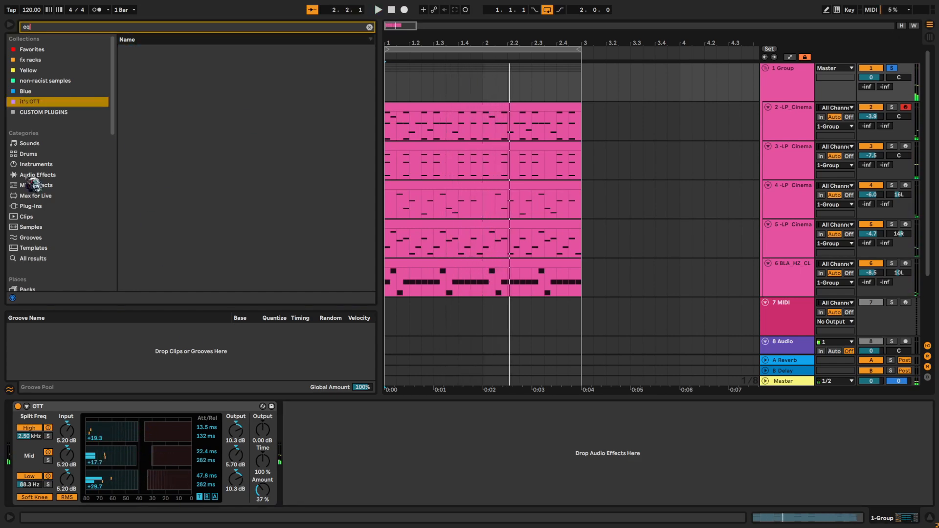
pyautogui.click(38, 175)
pyautogui.moveTo(168, 84); pyautogui.dragTo(368, 453)
pyautogui.press('space')
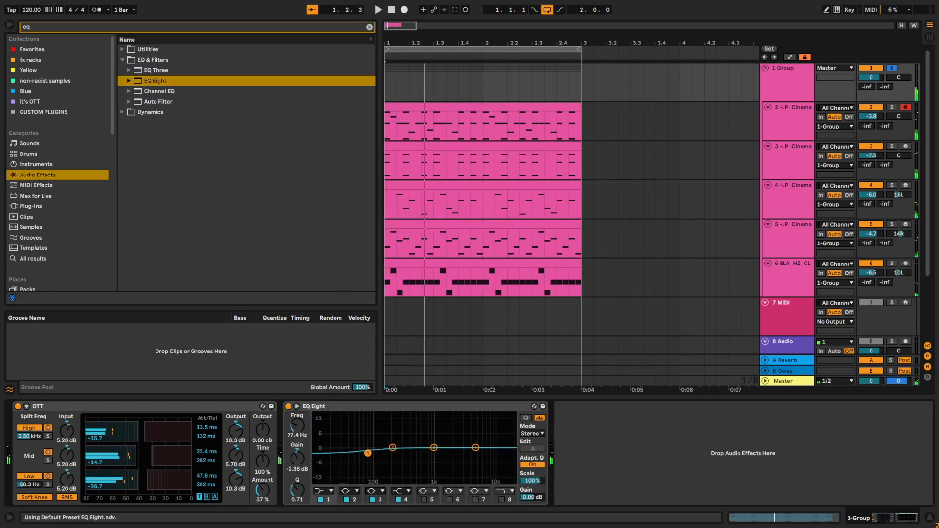
pyautogui.press('space')
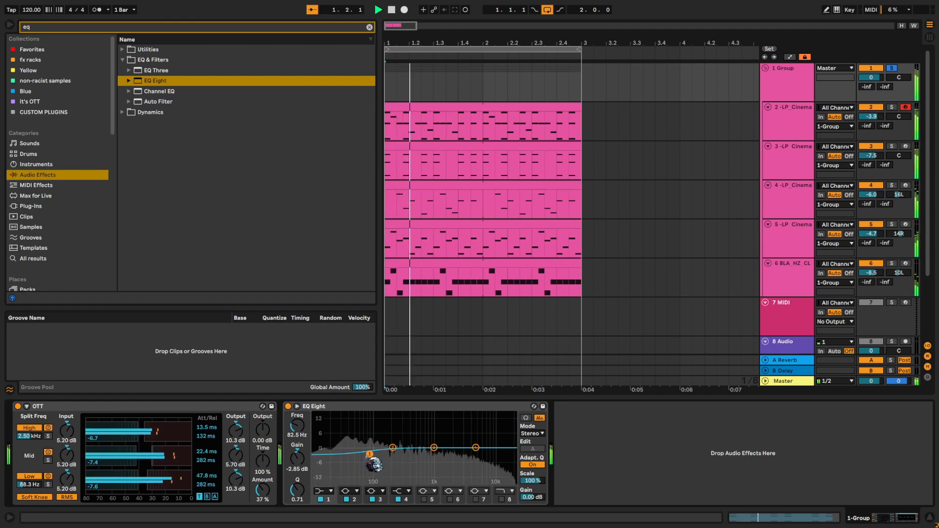
pyautogui.press('space')
# - Boost EQ Eight's second band in the low mids and set its third band to 1.56 kHz at -3.10 dB
pyautogui.moveTo(392, 448); pyautogui.dragTo(396, 445)
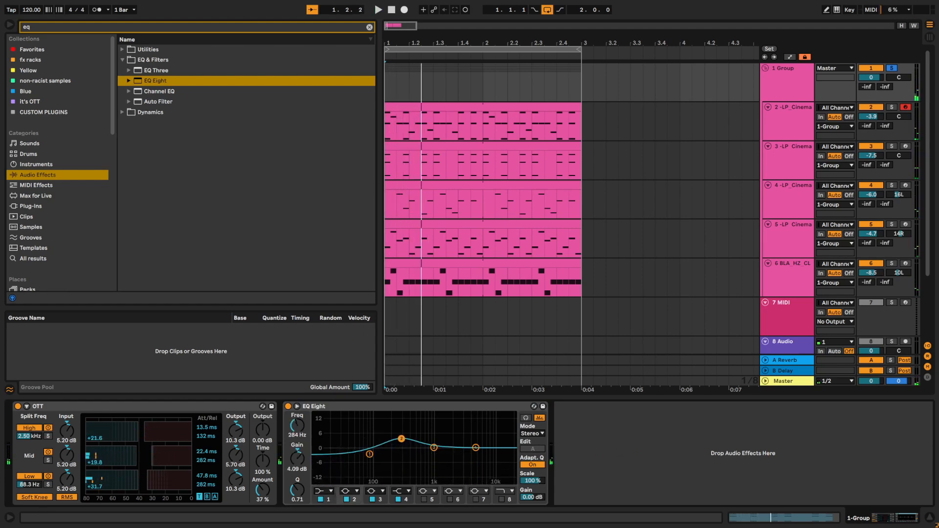
pyautogui.press('space')
pyautogui.moveTo(401, 439); pyautogui.dragTo(443, 458)
pyautogui.press('space')
pyautogui.press('space')
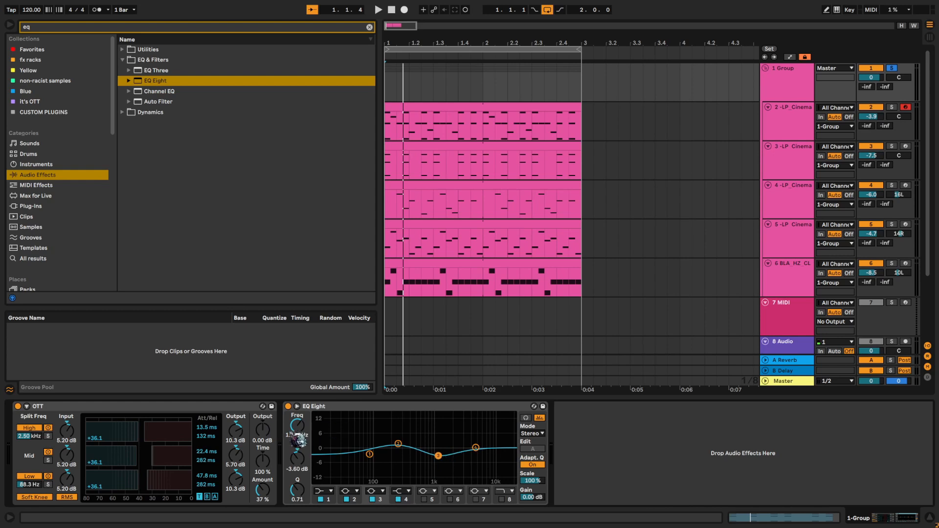
pyautogui.press('space')
pyautogui.moveTo(439, 456); pyautogui.dragTo(446, 455)
pyautogui.press('space')
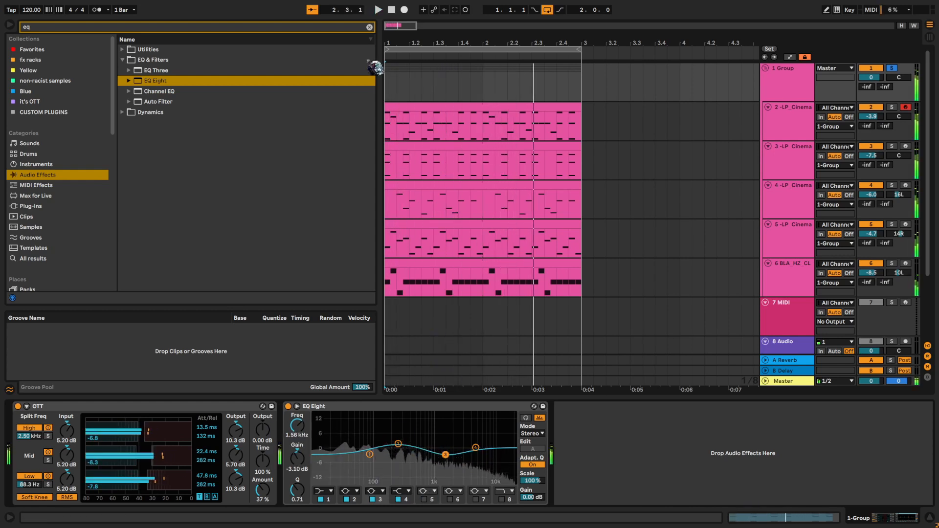
# - Find the Saturator effect and insert it between OTT and EQ Eight on the group
pyautogui.click(369, 28)
pyautogui.write('sat')
pyautogui.moveTo(147, 81); pyautogui.dragTo(296, 427)
pyautogui.press('space')
pyautogui.press('space')
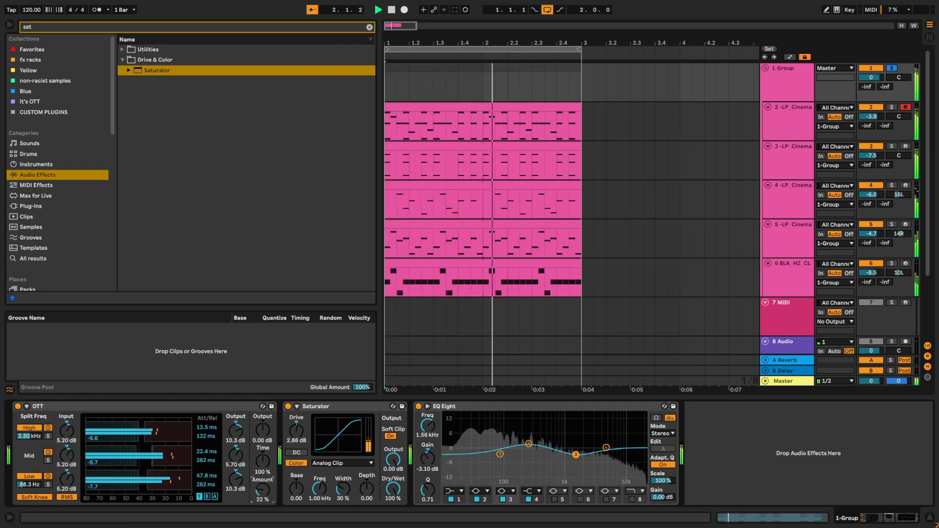
# - Set the Saturator's Drive to 3.94 dB and its Output to -3.14 dB while listening
pyautogui.moveTo(395, 462); pyautogui.dragTo(395, 468)
pyautogui.moveTo(296, 431); pyautogui.dragTo(296, 430)
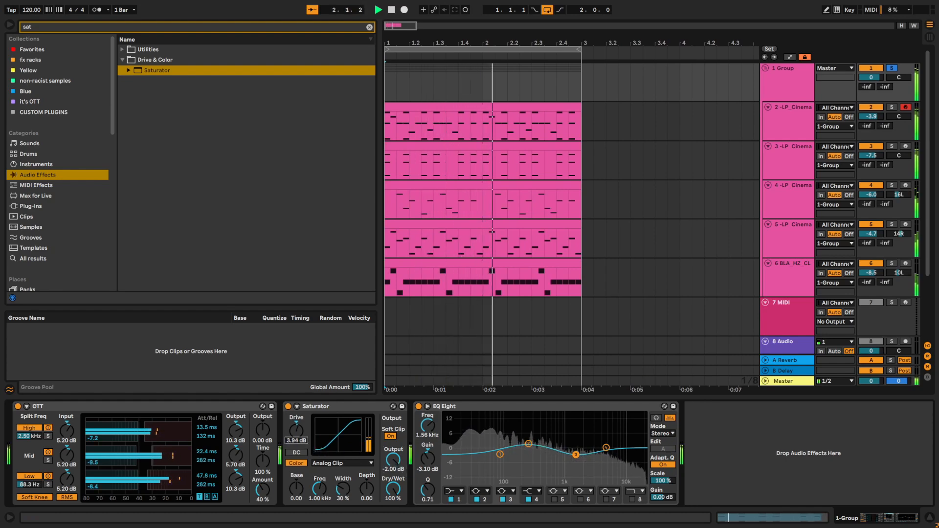
pyautogui.moveTo(394, 460); pyautogui.dragTo(395, 464)
pyautogui.press('space')
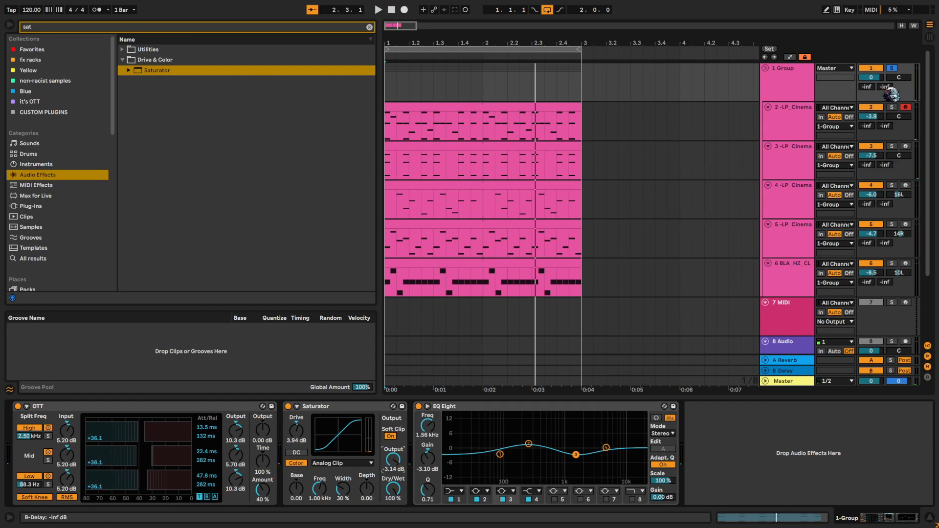
pyautogui.press('space')
# - Find the Glue Compressor and add it at the end of the group's effect chain
pyautogui.click(369, 27)
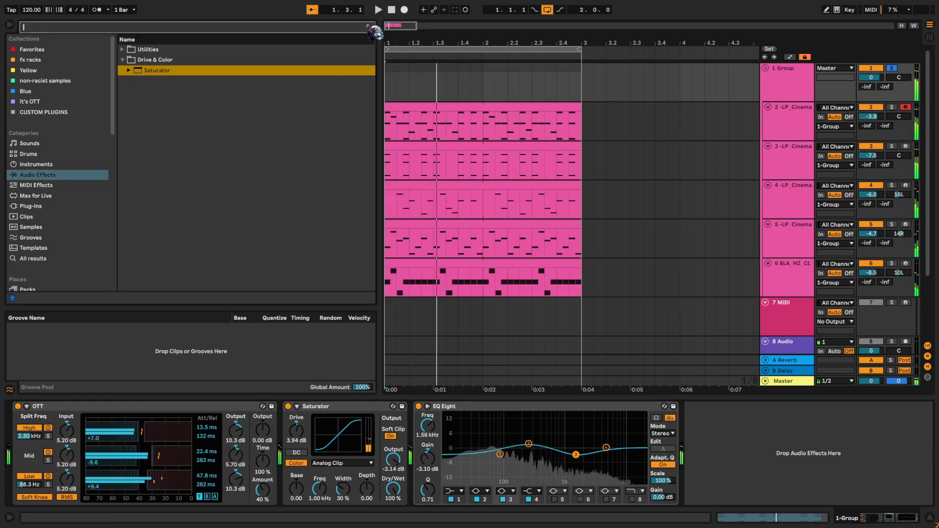
pyautogui.write('glue')
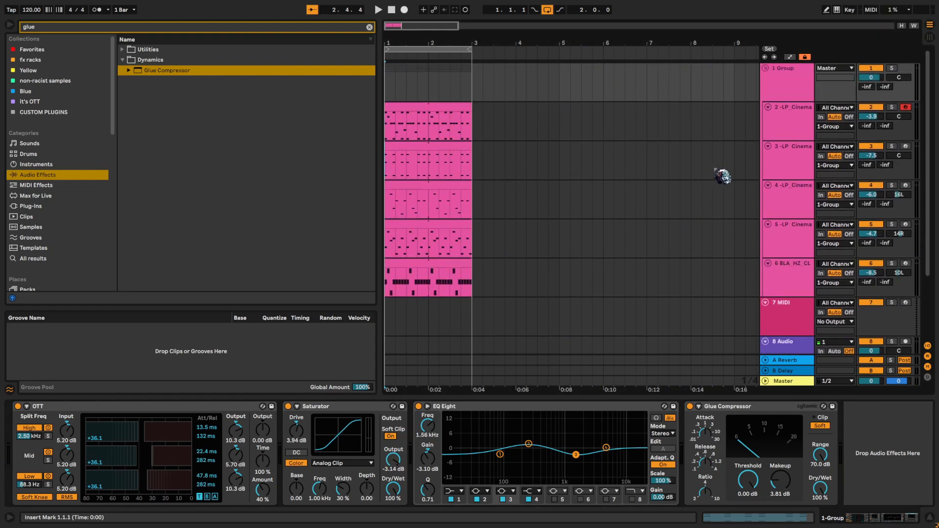
# - In the Cinematic Impact 04 track's clip, layer octave-higher copies of the opening chord's notes, up to F4
pyautogui.click(451, 111)
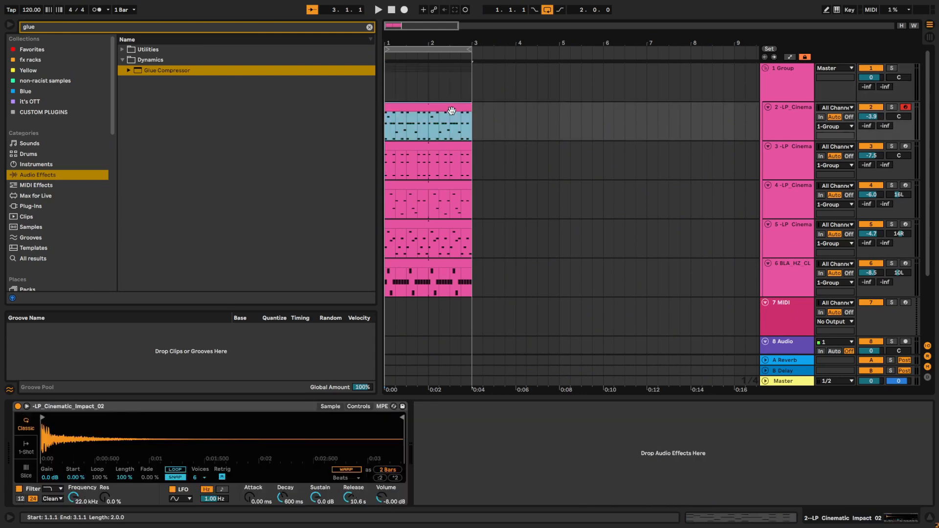
pyautogui.doubleClick(451, 110)
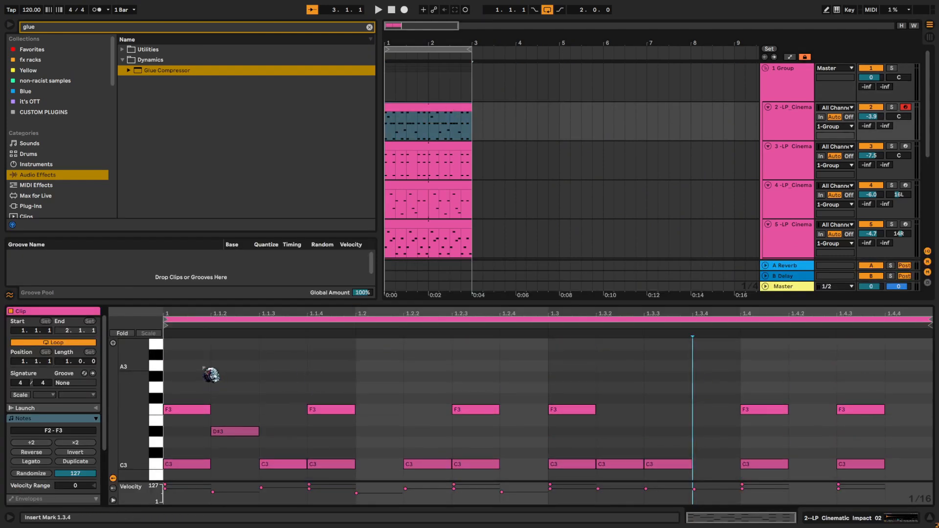
pyautogui.click(445, 159)
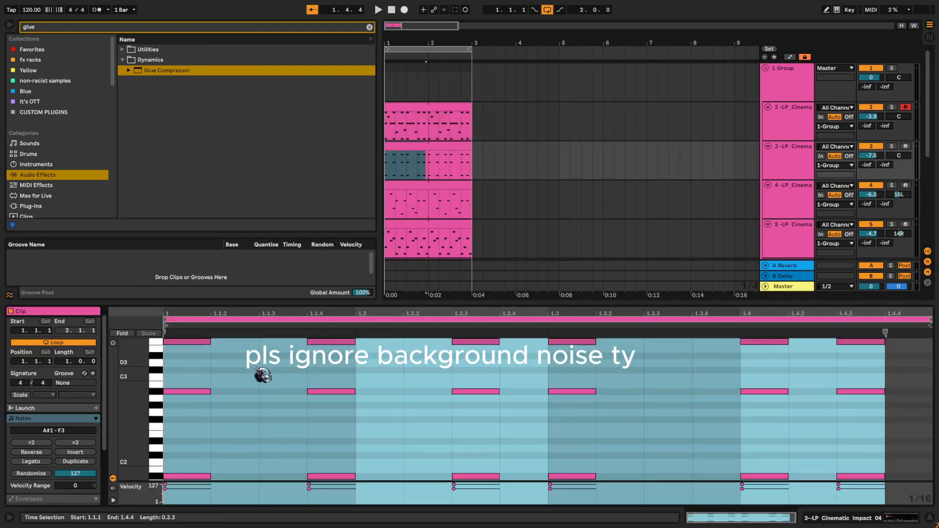
pyautogui.click(259, 423)
pyautogui.moveTo(230, 478); pyautogui.dragTo(161, 296)
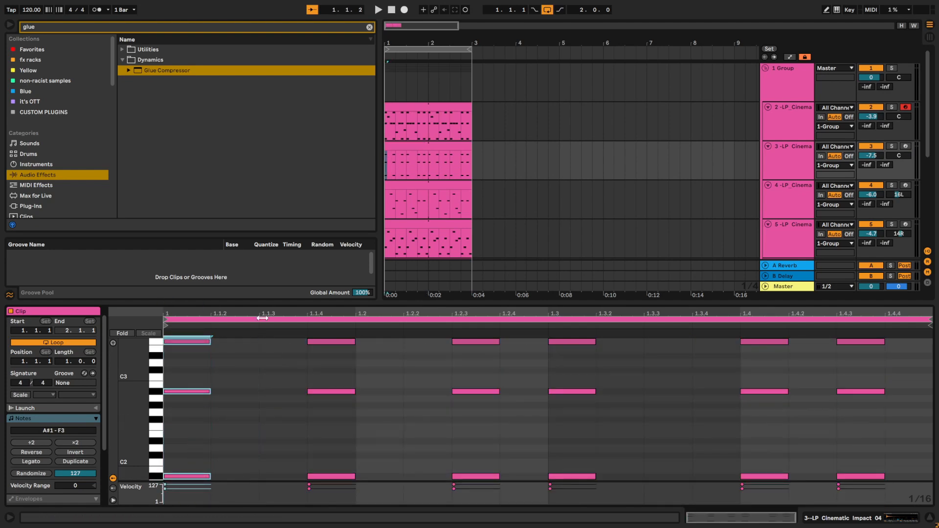
pyautogui.hotkey('shift', 'Up')
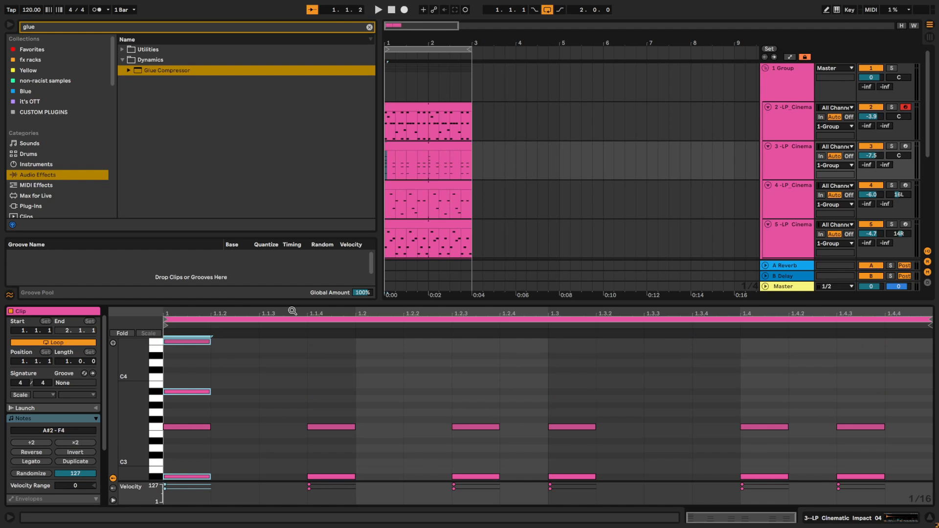
pyautogui.click(500, 357)
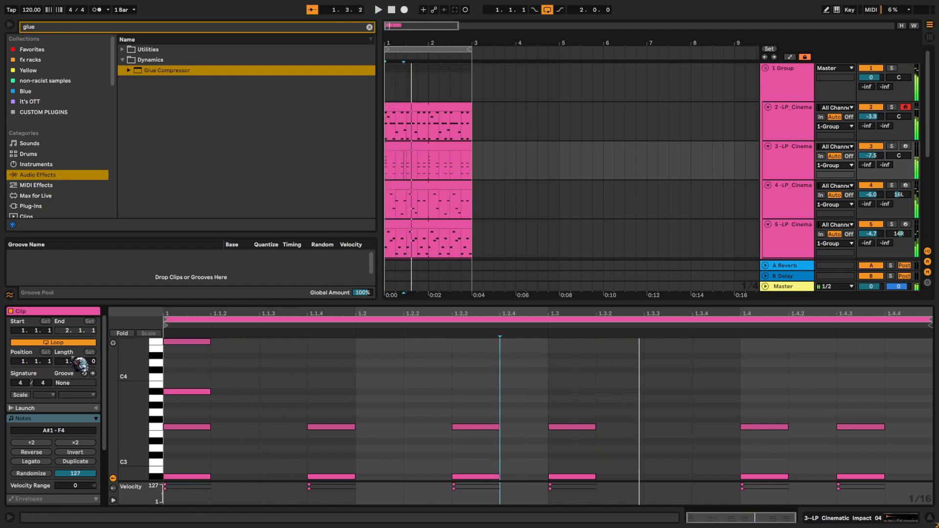
# - Extend the clip's loop length to 2 bars and copy the first bar's notes to the start of bar 2
pyautogui.moveTo(195, 338); pyautogui.dragTo(186, 327)
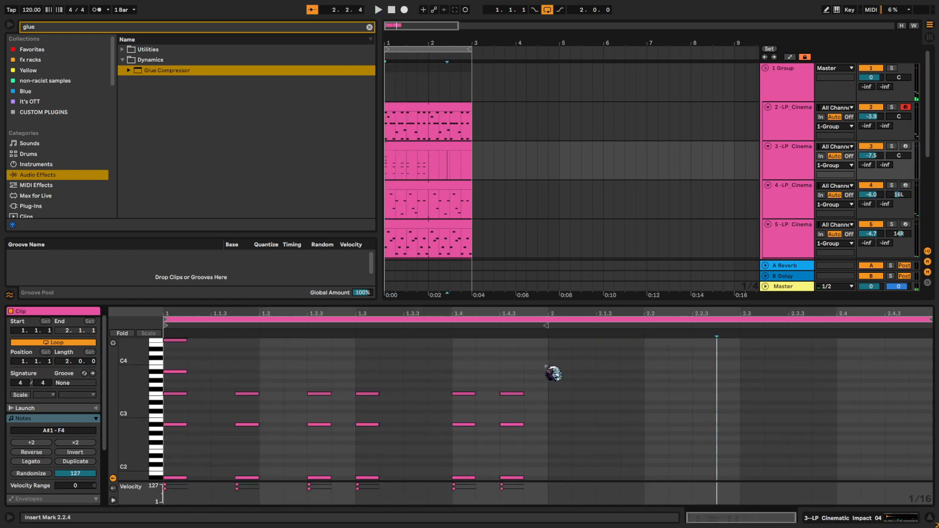
pyautogui.click(547, 366)
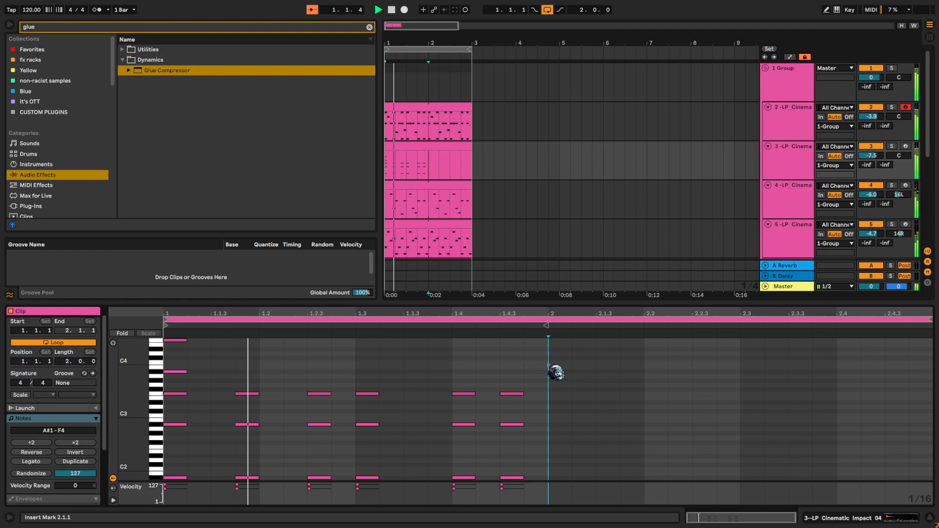
pyautogui.hotkey('ctrl', 'a')
pyautogui.hotkey('ctrl', 'c')
pyautogui.click(548, 366)
pyautogui.hotkey('ctrl', 'v')
pyautogui.click(540, 371)
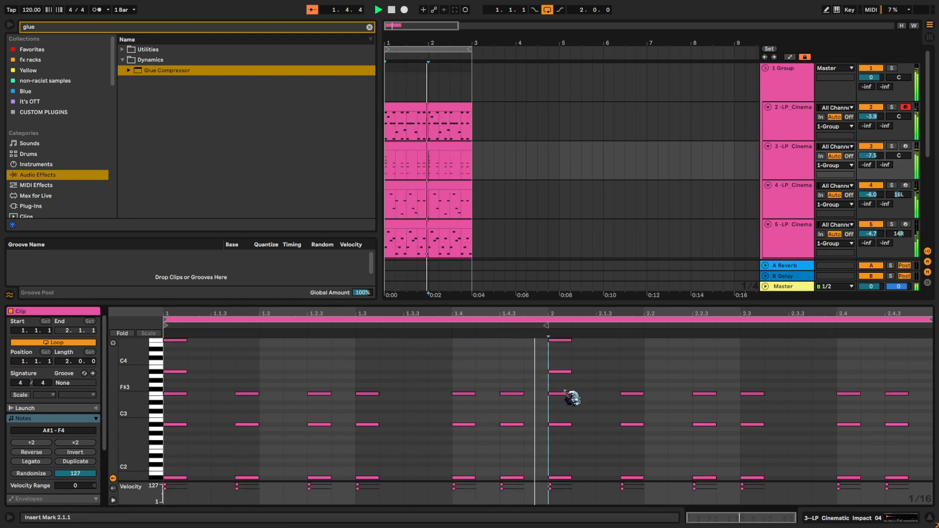
pyautogui.click(571, 441)
# - Delete the added A#3 and F4 notes from the chord at the start of bar 2
pyautogui.press('space')
pyautogui.moveTo(579, 381); pyautogui.dragTo(557, 335)
pyautogui.press('Delete')
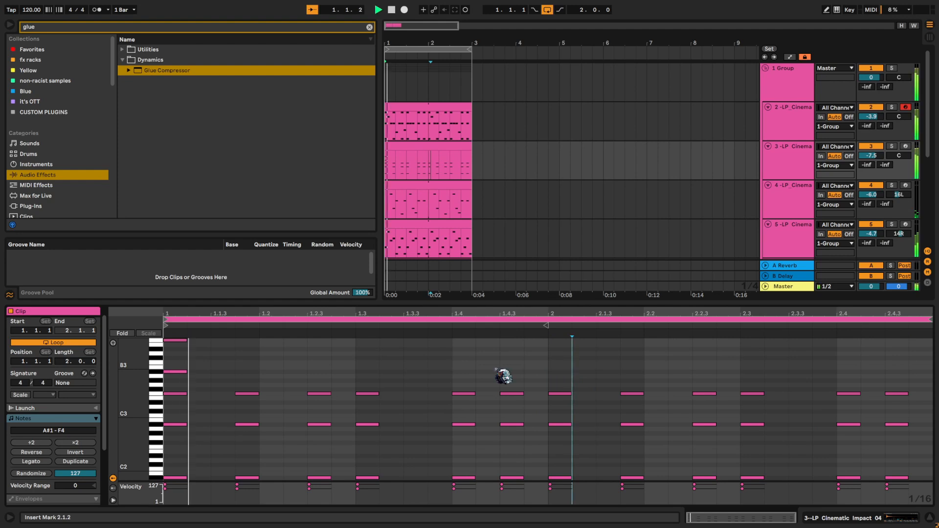
# - Try the opening chord's A#3 and F4 notes an octave higher with the track in solo
pyautogui.moveTo(214, 386); pyautogui.dragTo(147, 319)
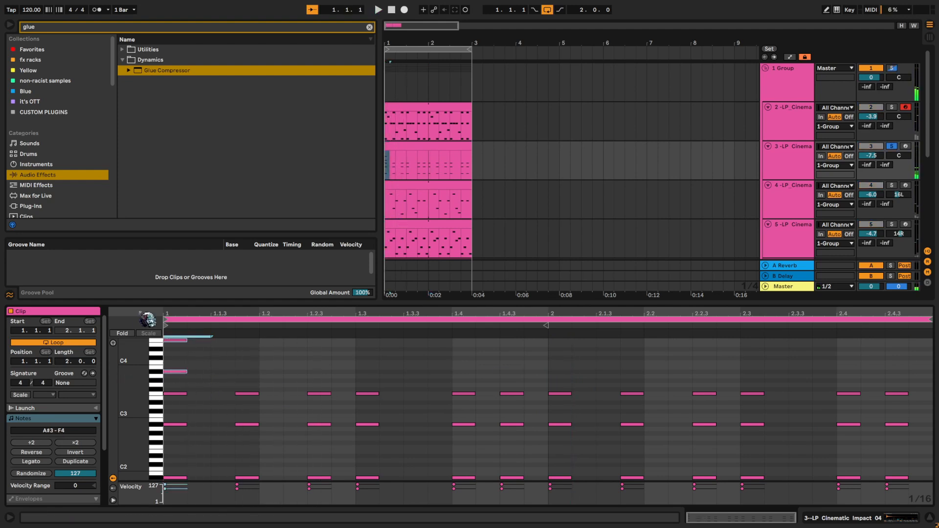
pyautogui.hotkey('shift', 'Up')
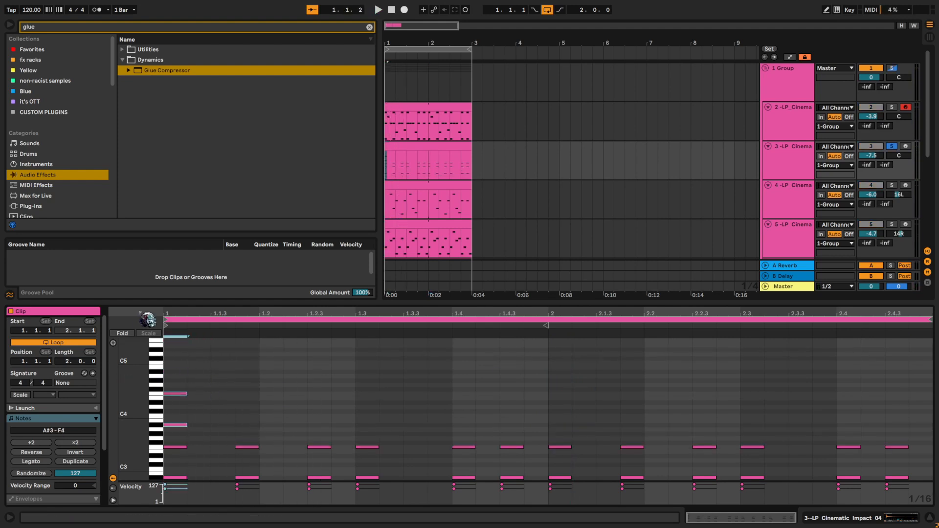
pyautogui.press('space')
pyautogui.click(365, 430)
pyautogui.press('space')
# - Duplicate the Cinematic Impact 04 track and delete all notes after the opening chord in the copy's clip
pyautogui.click(798, 166)
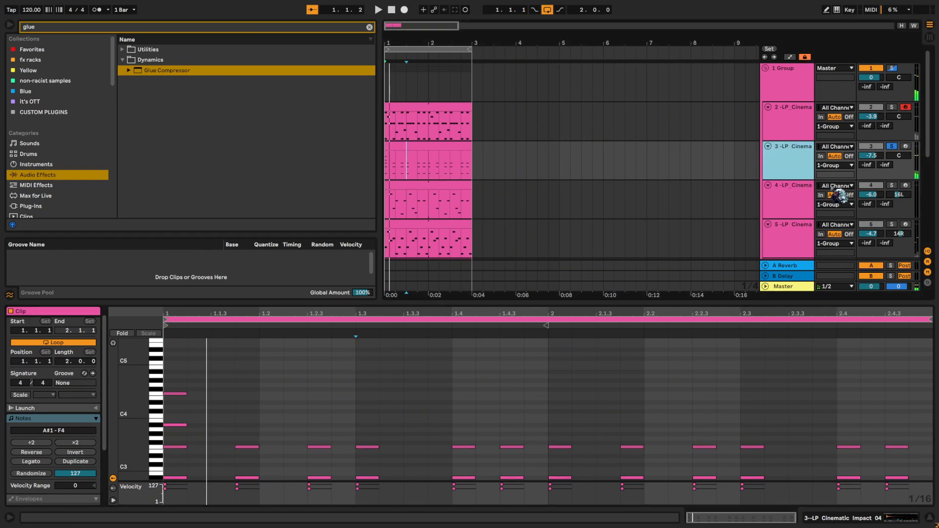
pyautogui.click(429, 198)
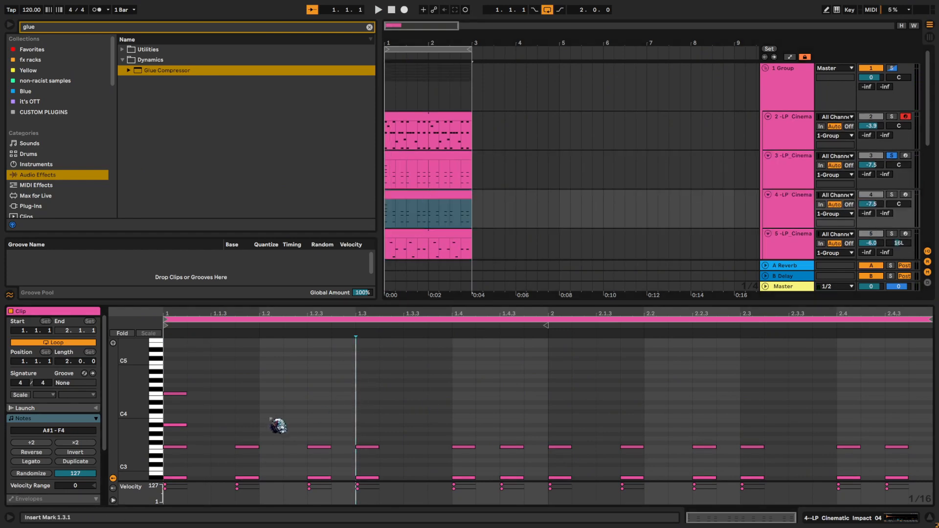
pyautogui.scroll(-3, 271, 420)
pyautogui.moveTo(237, 375); pyautogui.dragTo(924, 484)
pyautogui.press('Delete')
# - Add a Reverb to the duplicated track and set its Decay to 6.24 s
pyautogui.doubleClick(796, 220)
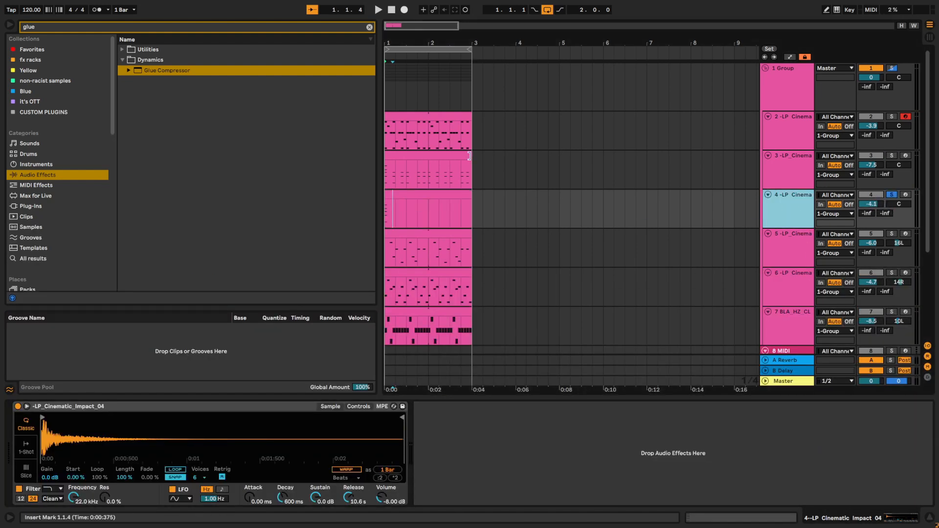
pyautogui.click(369, 27)
pyautogui.write('rever')
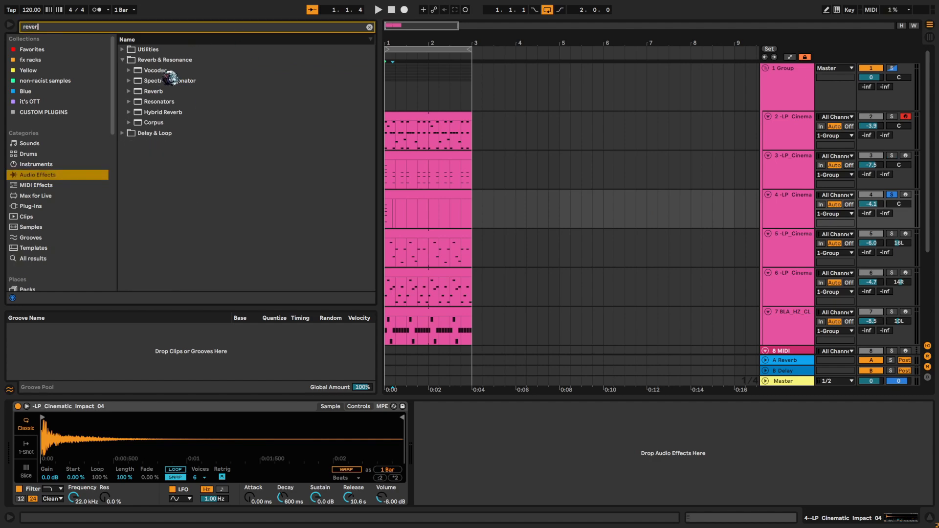
pyautogui.moveTo(442, 215); pyautogui.dragTo(442, 218)
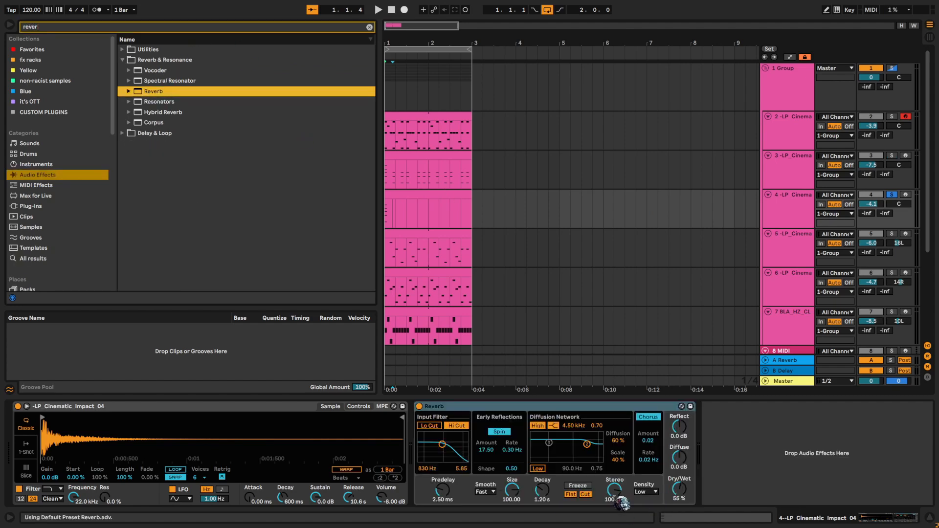
pyautogui.moveTo(542, 490); pyautogui.dragTo(542, 482)
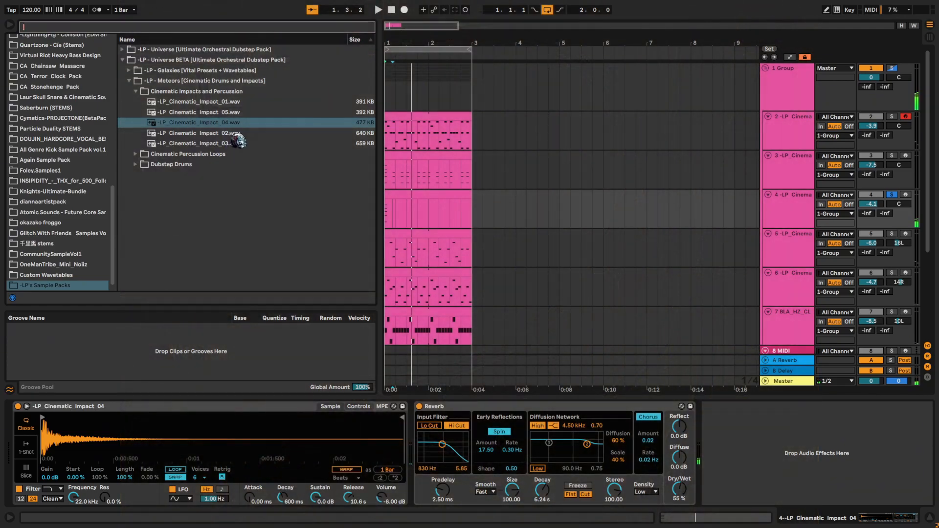
# - Replace the duplicated track's sample with -LP_Cinematic_Impact_05.wav and listen to it in solo
pyautogui.click(252, 113)
pyautogui.moveTo(256, 422); pyautogui.dragTo(257, 423)
pyautogui.press('space')
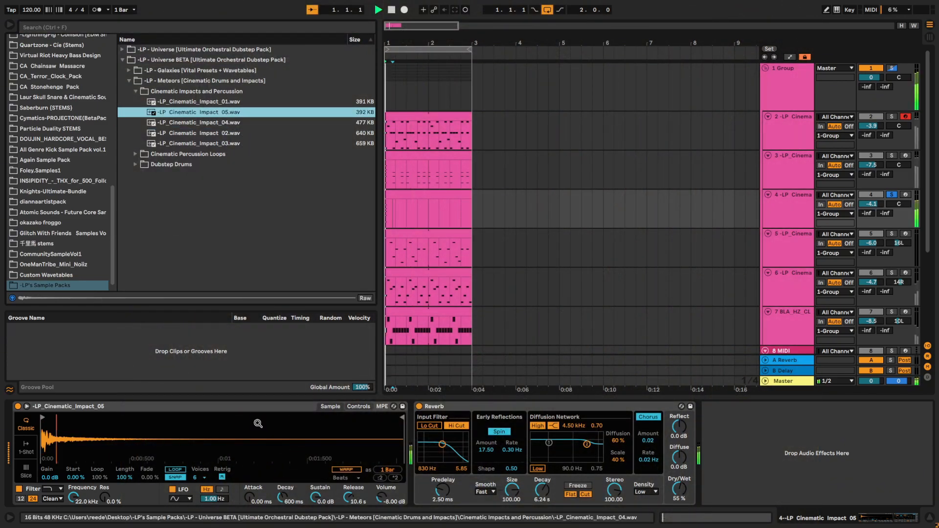
pyautogui.press('space')
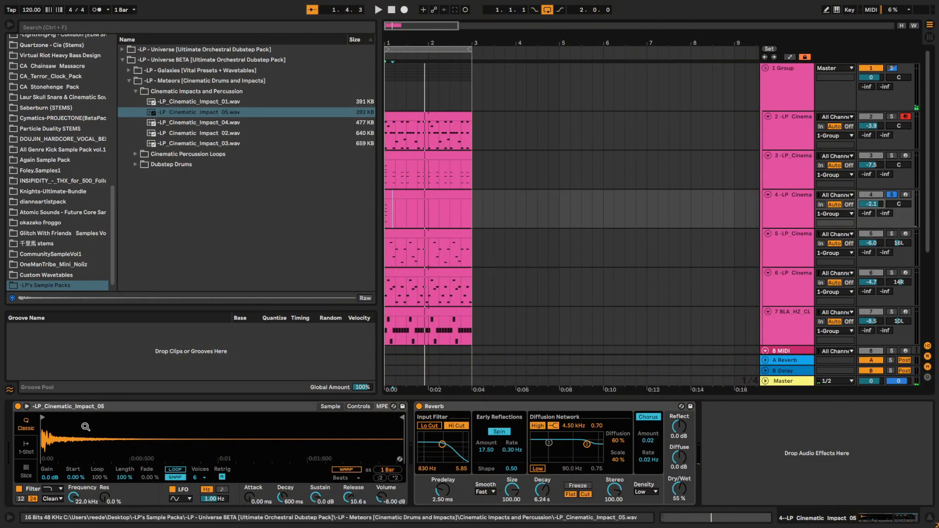
# - Search the audio effects for "glu" and add a Glue Compressor after the Reverb on the -LP_Cinematic_Impact_05 track
pyautogui.press('space')
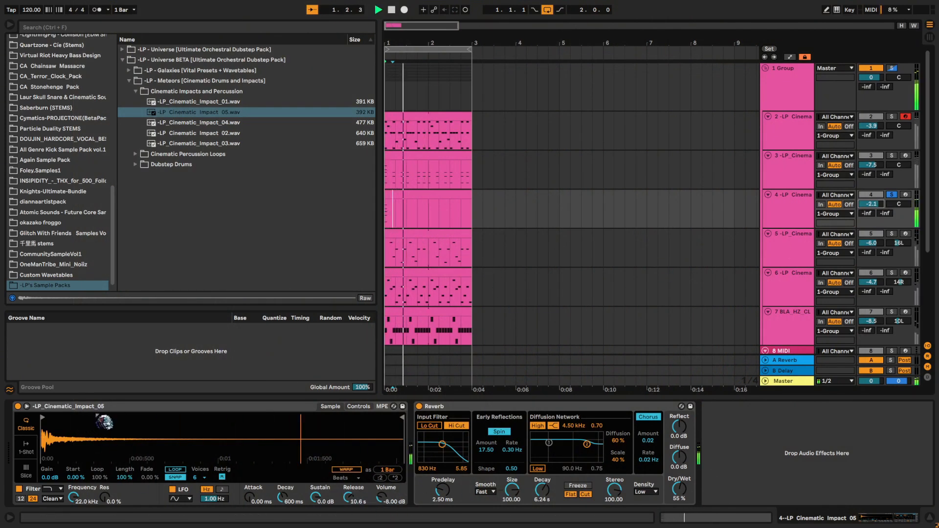
pyautogui.hotkey('ctrl', 'f')
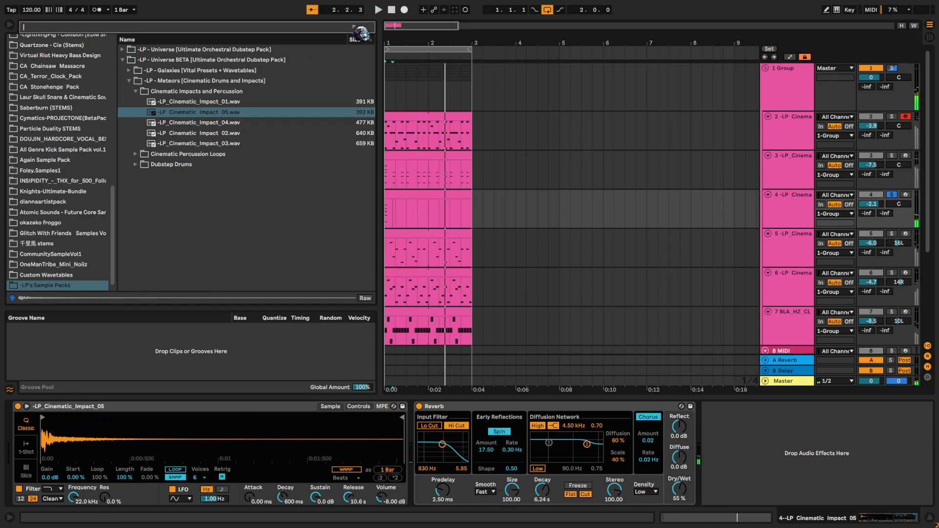
pyautogui.scroll(8, 59, 132)
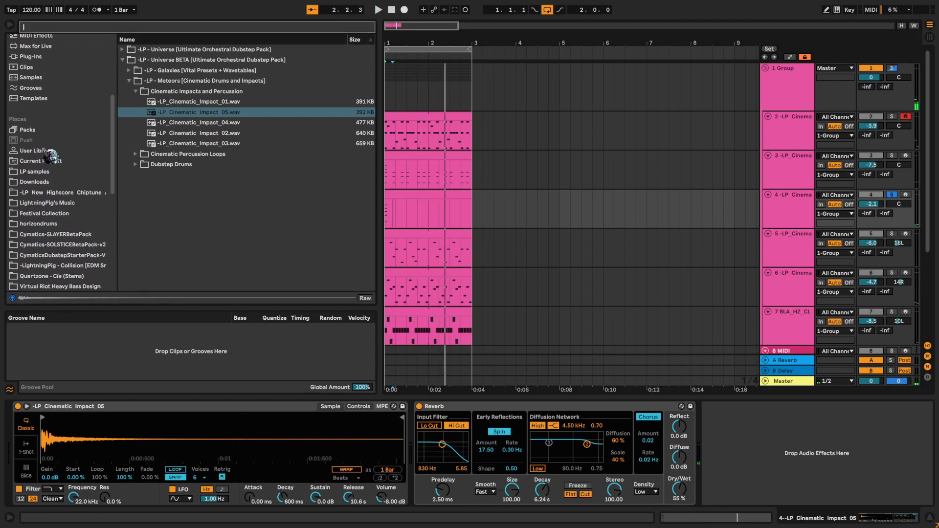
pyautogui.write('glu')
pyautogui.scroll(10, 55, 154)
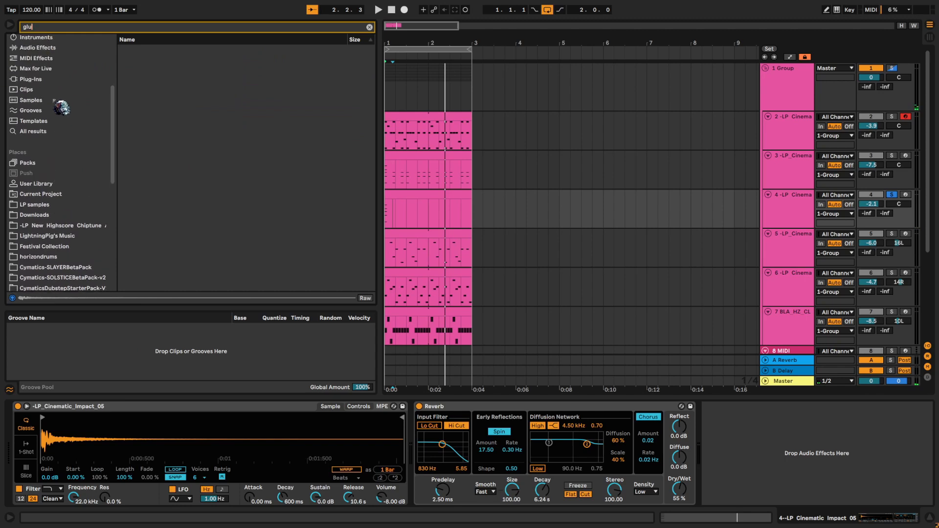
pyautogui.click(64, 103)
pyautogui.click(135, 73)
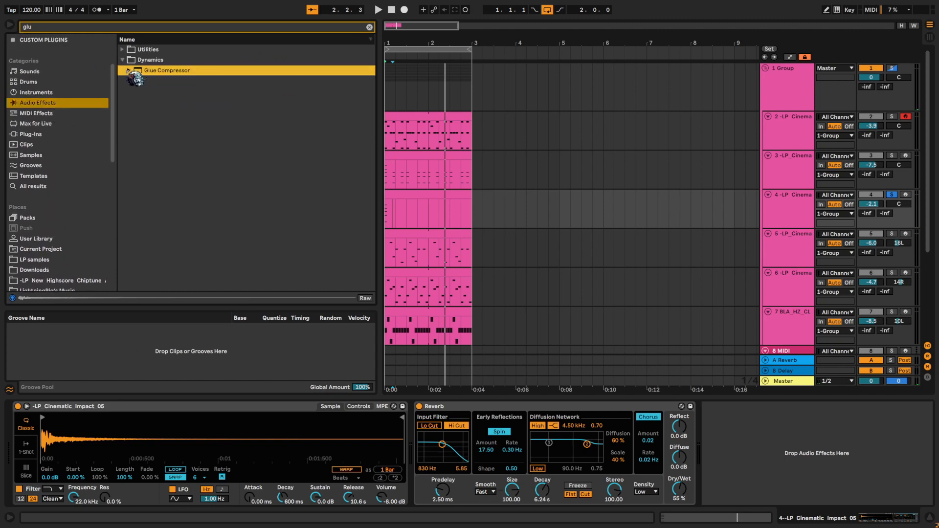
pyautogui.press('Return')
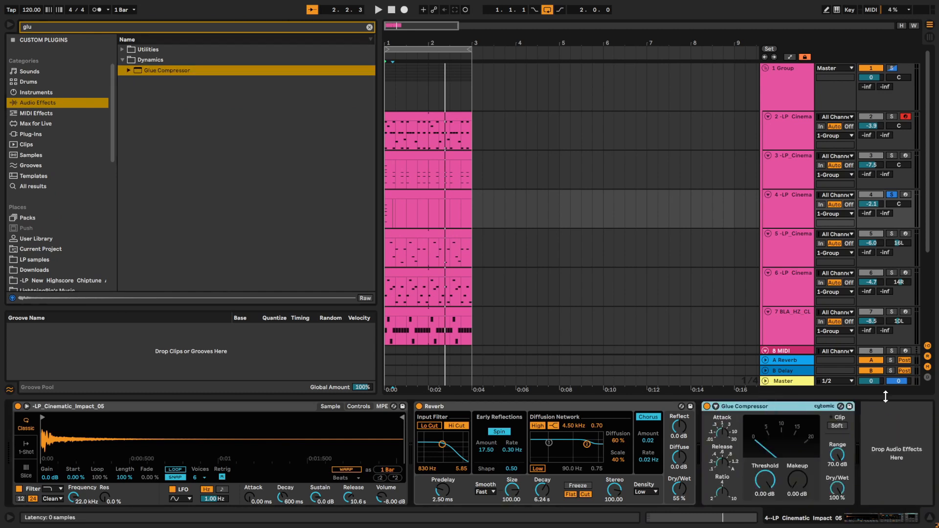
# - Enable the Glue Compressor's Soft clip and set Makeup to 5.40 dB and Threshold to -25.1 dB during playback
pyautogui.moveTo(818, 481); pyautogui.dragTo(818, 475)
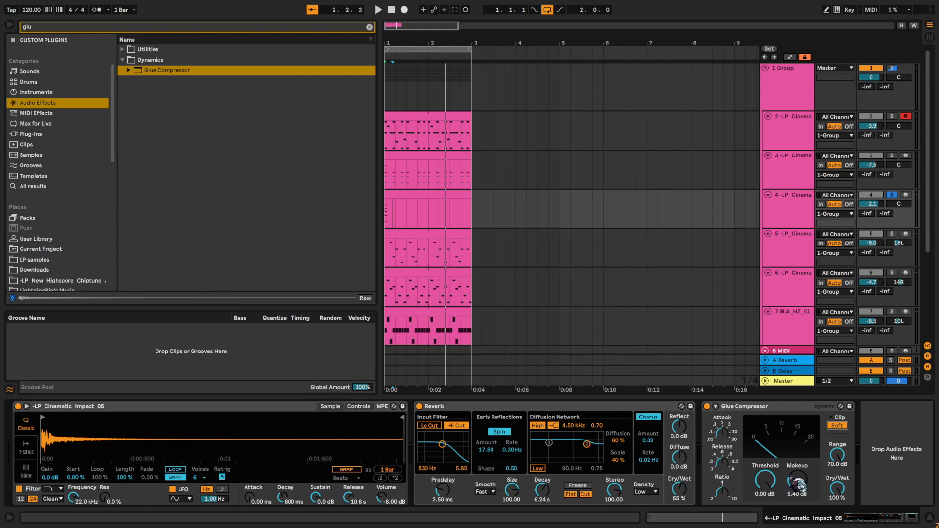
pyautogui.press('space')
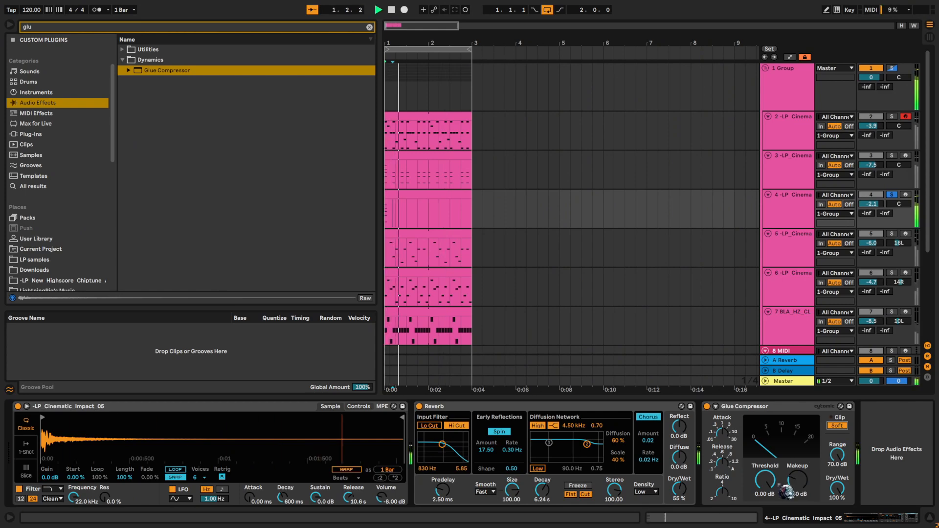
pyautogui.moveTo(767, 487); pyautogui.dragTo(768, 526)
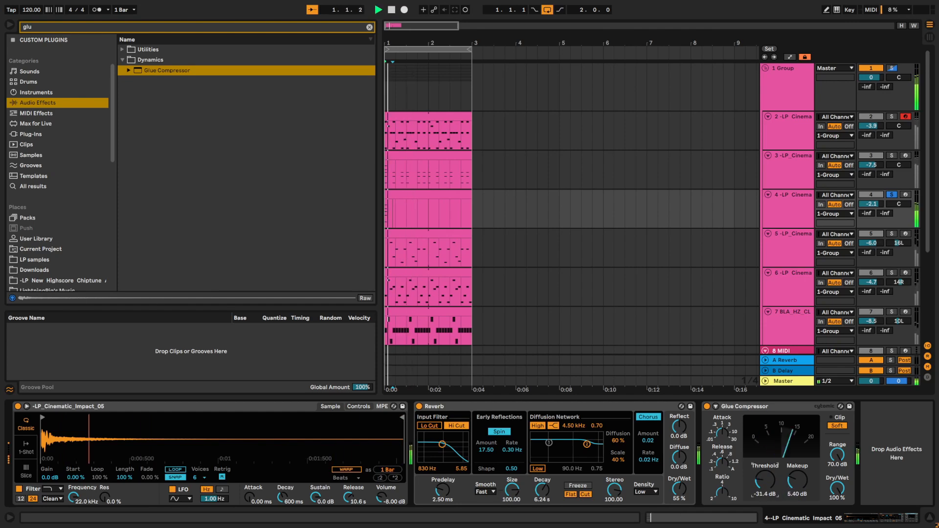
pyautogui.press('space')
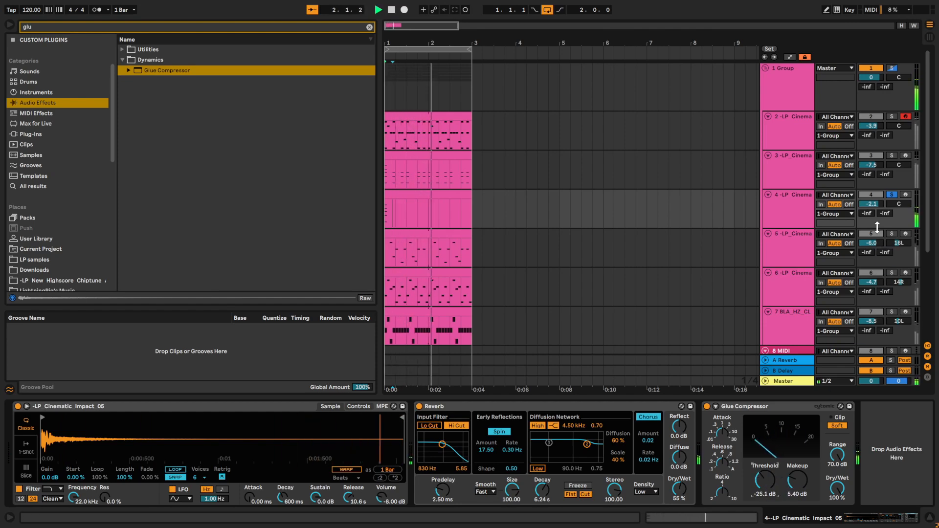
# - Play the whole percussion group from bar 1 and set the -LP_Cinematic_Impact_05 track's volume to 0 dB
pyautogui.click(783, 109)
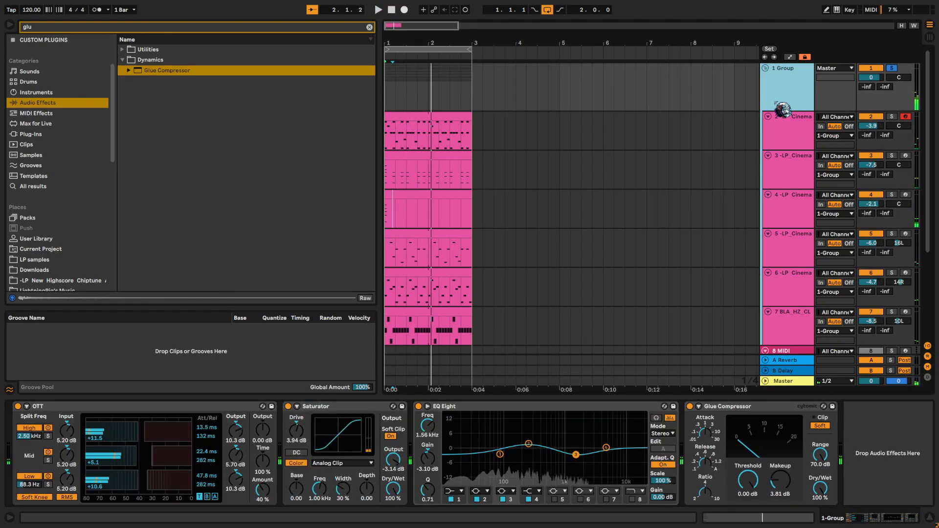
pyautogui.click(393, 88)
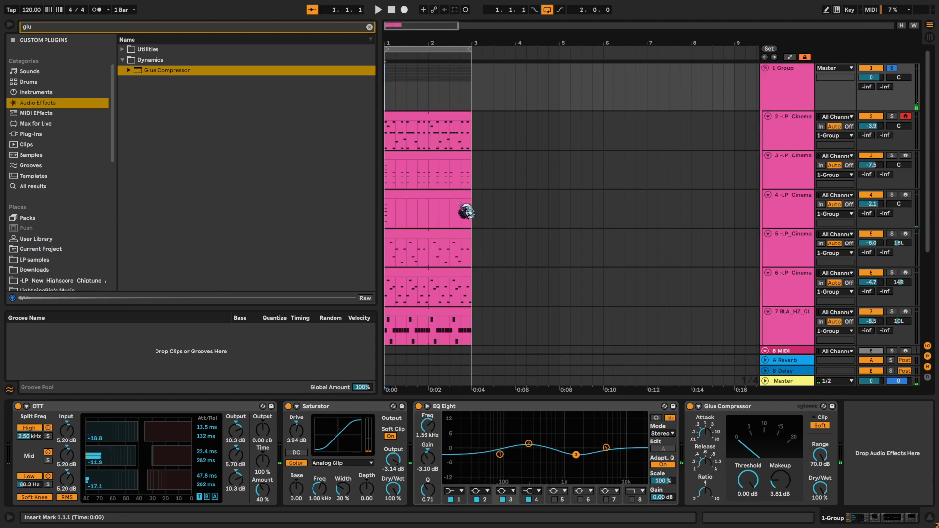
pyautogui.press('space')
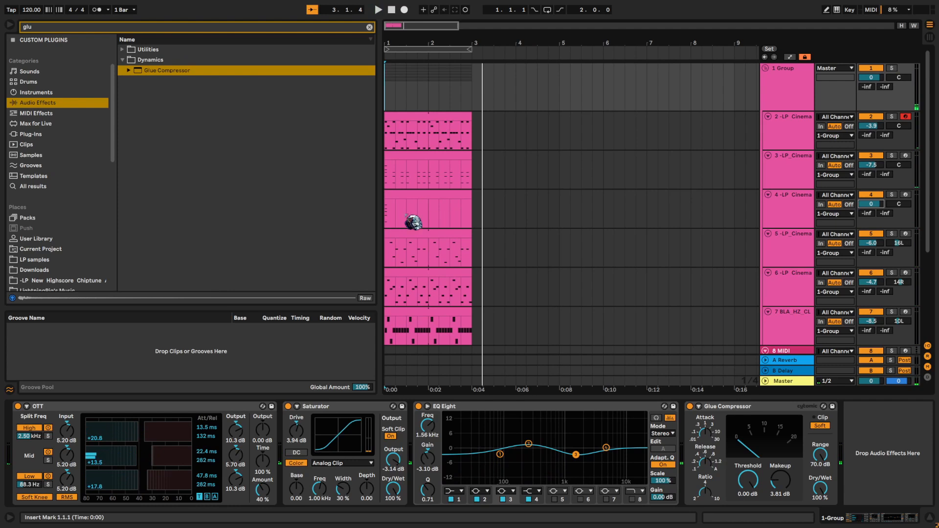
# - Widen the track headers slightly and clear the browser search
pyautogui.scroll(5, 464, 221)
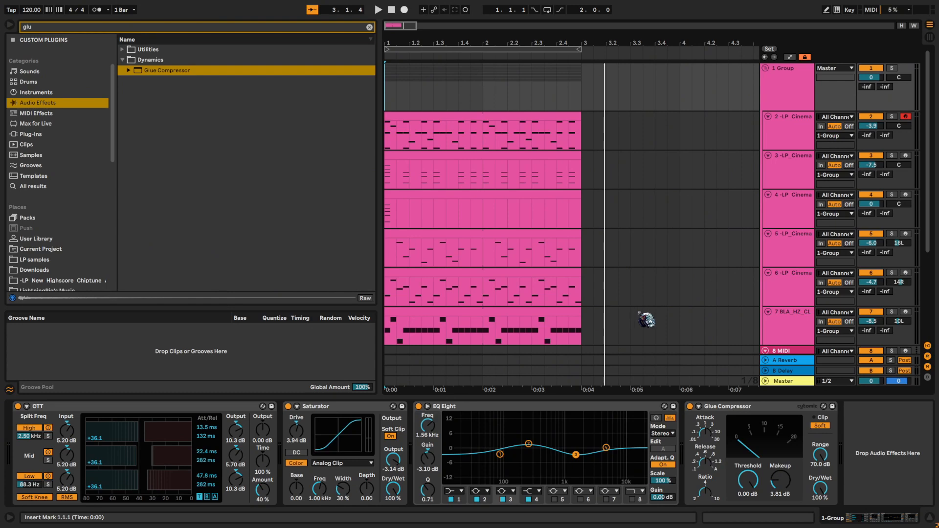
pyautogui.moveTo(761, 259)
pyautogui.mouseDown()
pyautogui.moveTo(673, 275)
pyautogui.moveTo(761, 262)
pyautogui.moveTo(751, 262)
pyautogui.mouseUp()
pyautogui.scroll(-10, 76, 220)
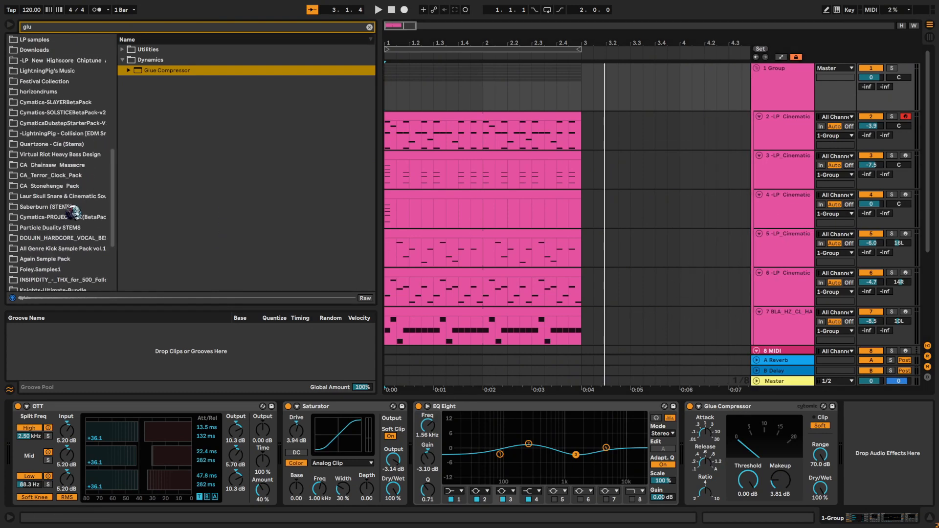
pyautogui.click(369, 27)
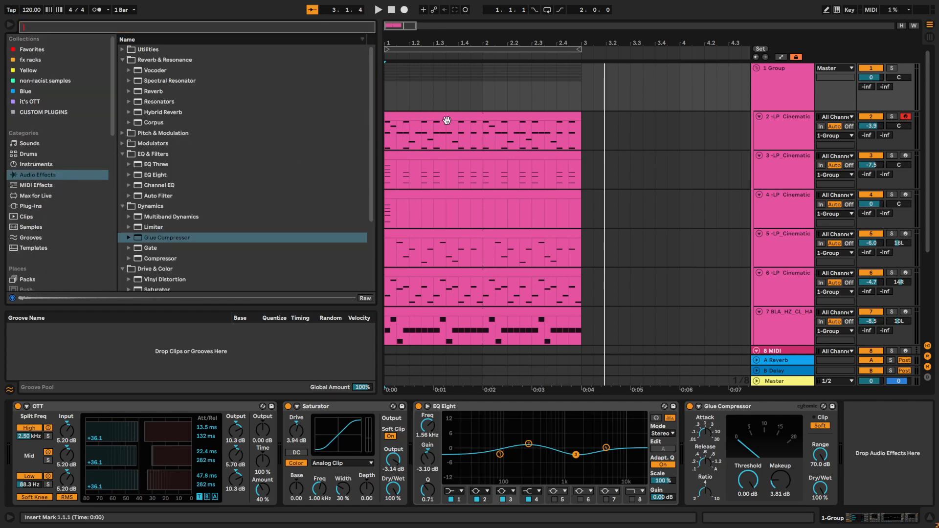
pyautogui.scroll(-5, 108, 202)
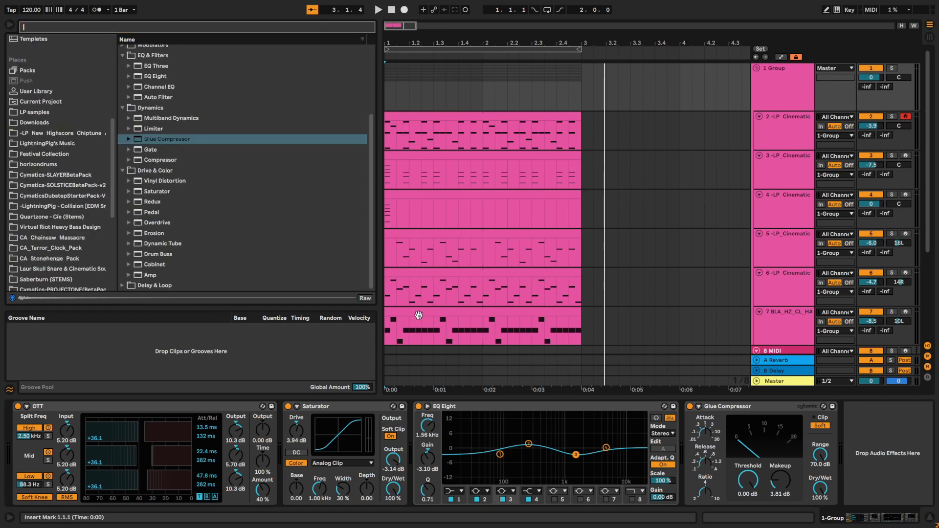
pyautogui.click(491, 302)
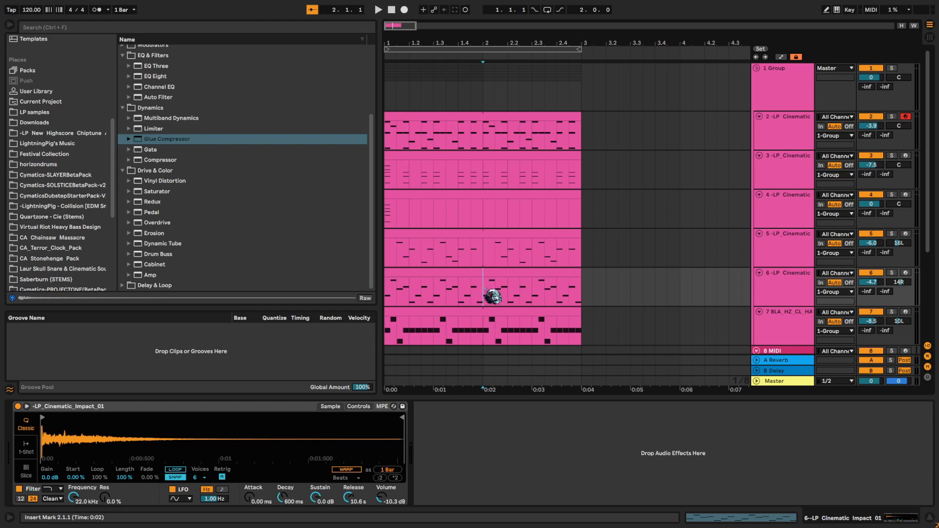
pyautogui.moveTo(484, 289); pyautogui.dragTo(486, 167)
pyautogui.scroll(-1, 497, 232)
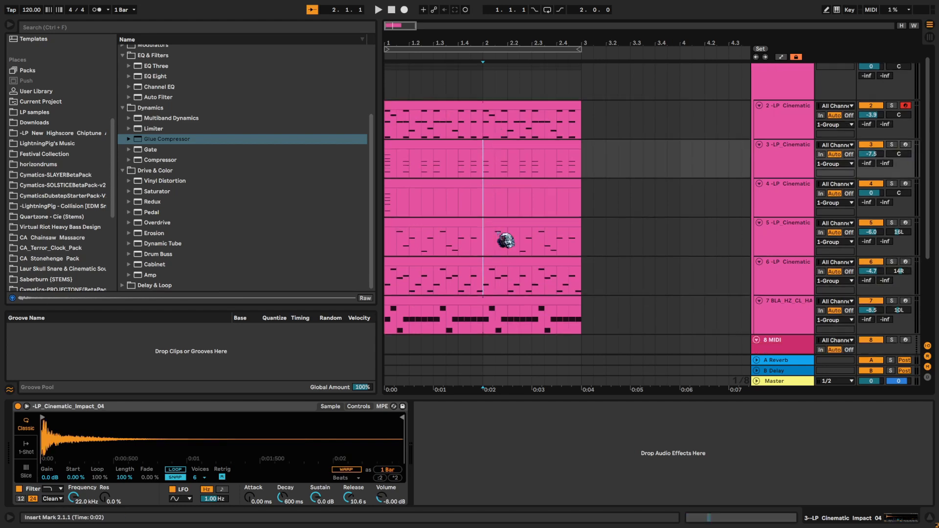
pyautogui.moveTo(494, 210); pyautogui.dragTo(496, 289)
pyautogui.click(495, 289)
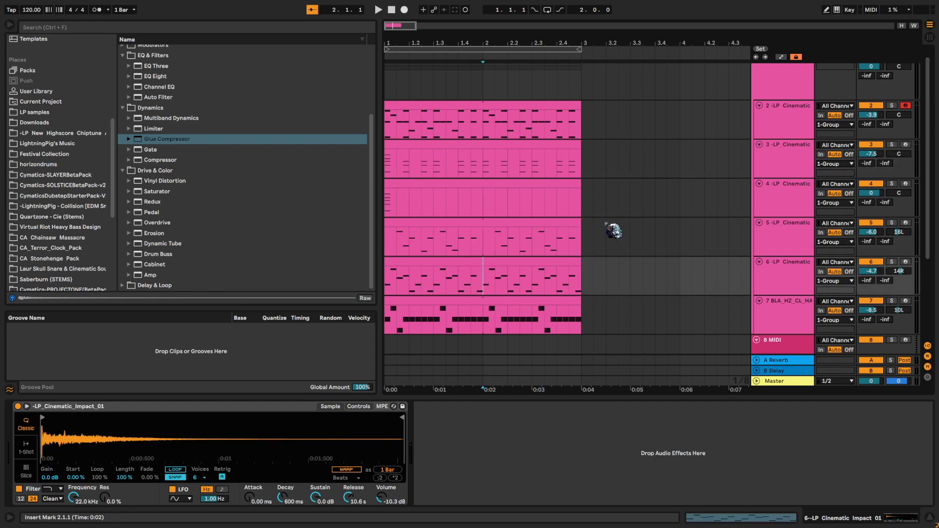